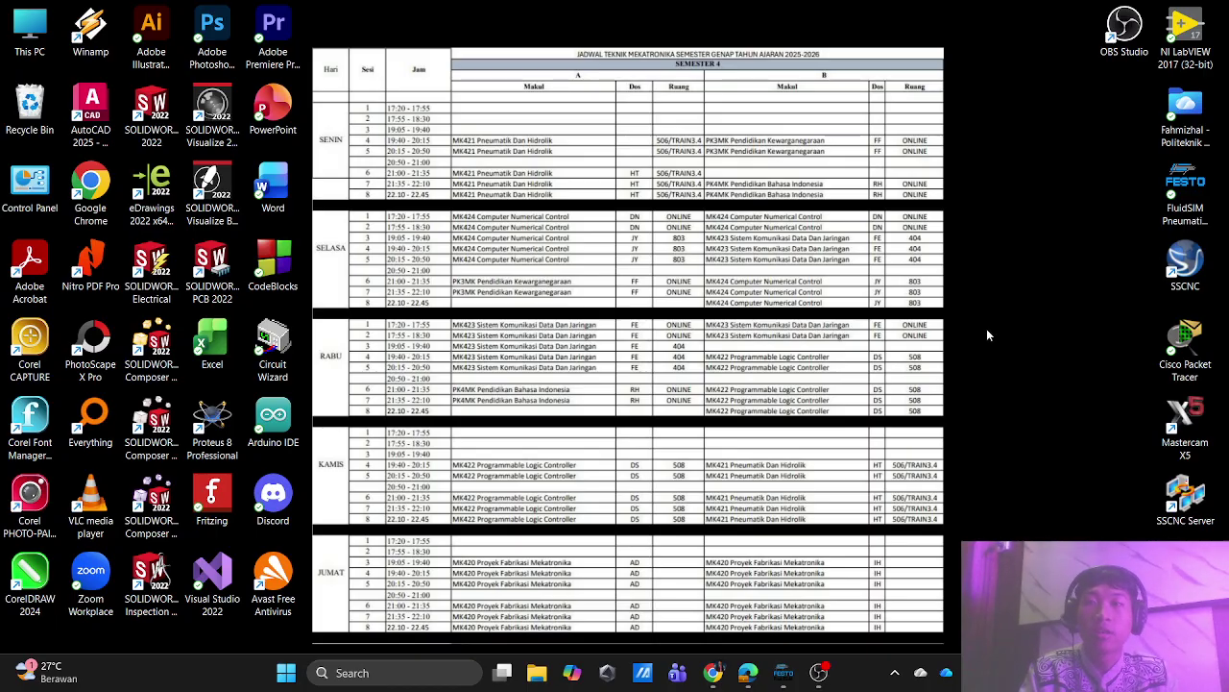
# - Switch to the practical module PDF in Edge and read the Latihan 4 title and objective on page 12
pyautogui.click(748, 672)
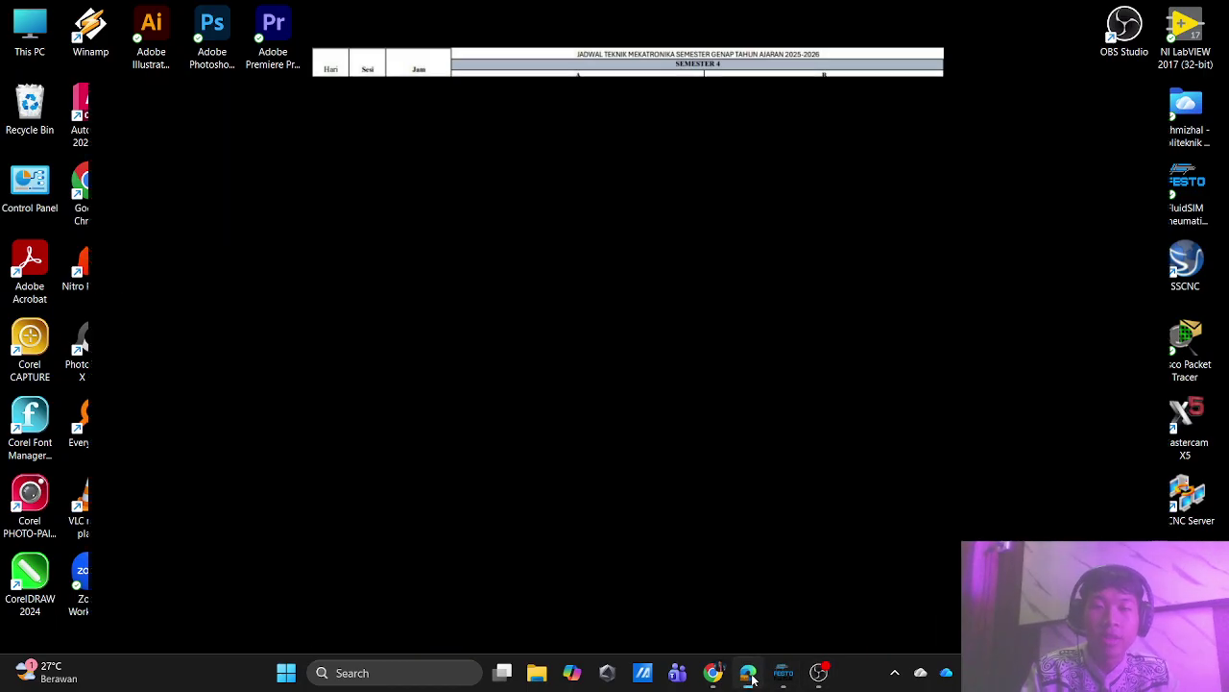
pyautogui.scroll(5, 678, 415)
pyautogui.scroll(5, 678, 414)
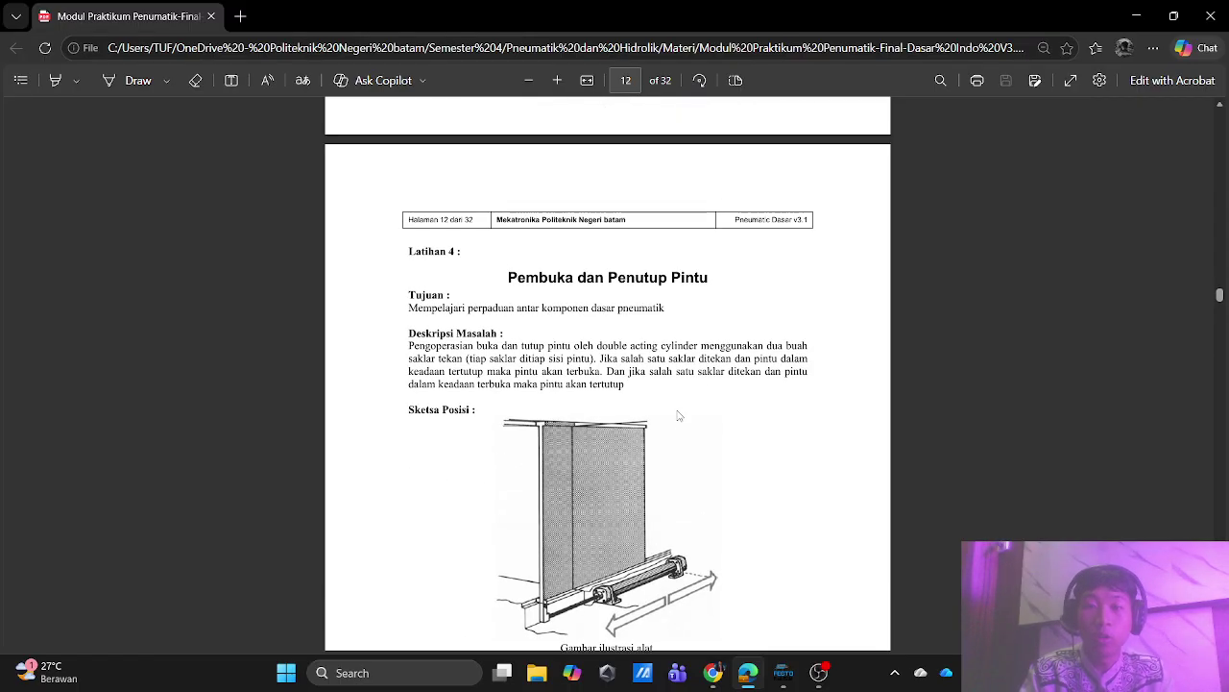
pyautogui.scroll(-1, 743, 301)
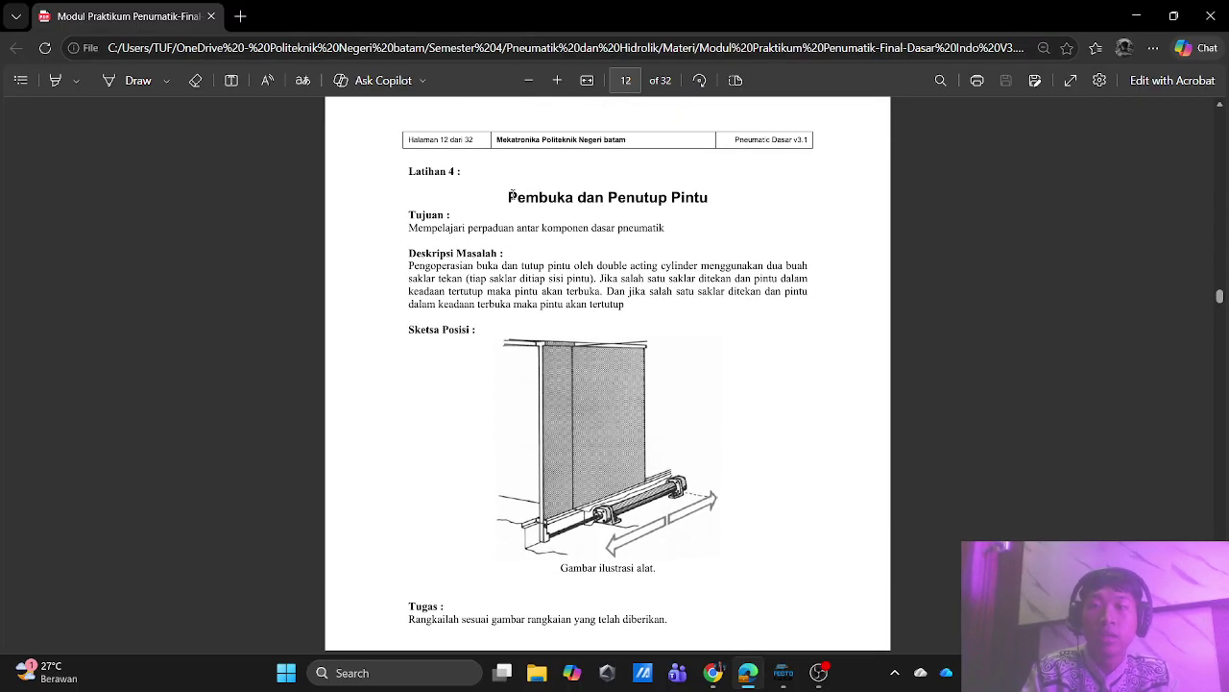
pyautogui.moveTo(510, 197); pyautogui.dragTo(708, 198)
pyautogui.click(386, 227)
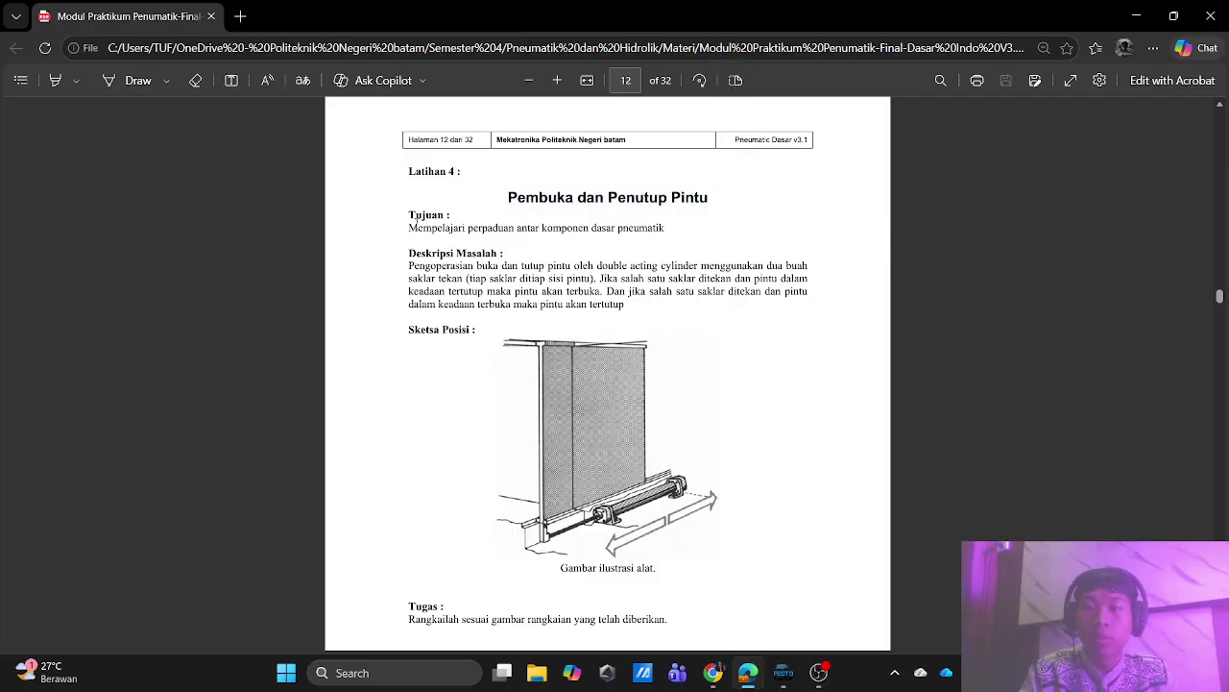
pyautogui.moveTo(412, 228); pyautogui.dragTo(581, 231)
pyautogui.click(537, 270)
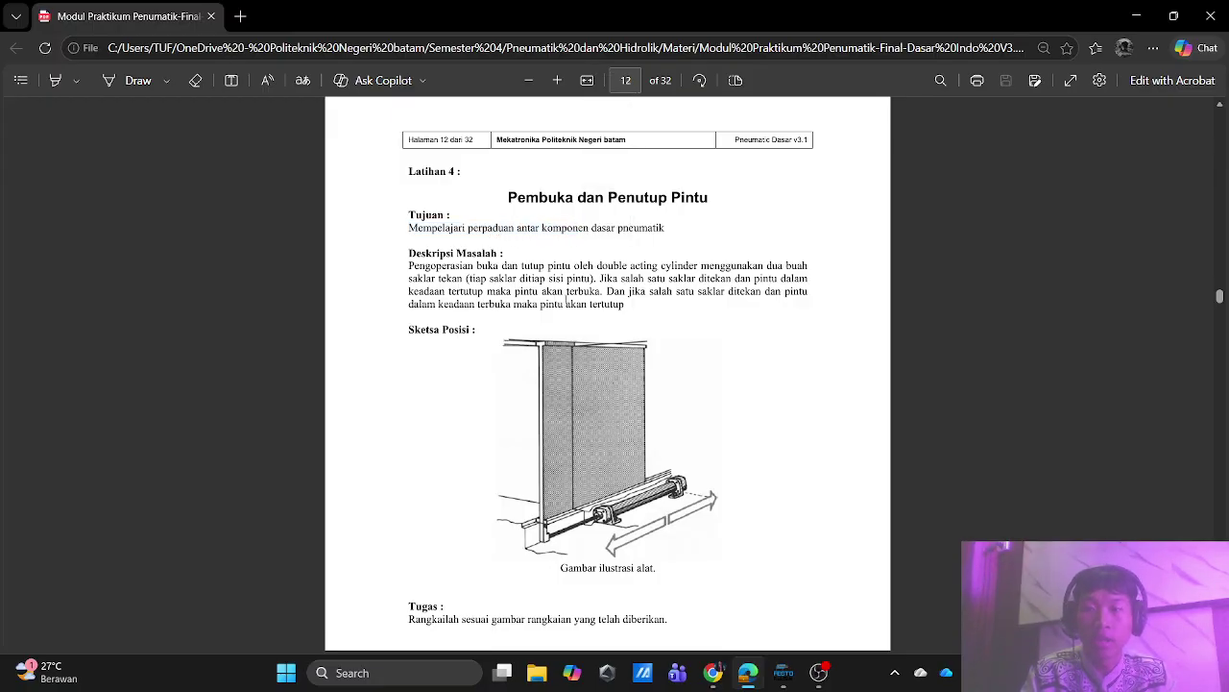
# - Read the Deskripsi Masalah paragraph of Latihan 4, marking its text while going through it
pyautogui.scroll(-1, 579, 309)
pyautogui.scroll(1, 515, 370)
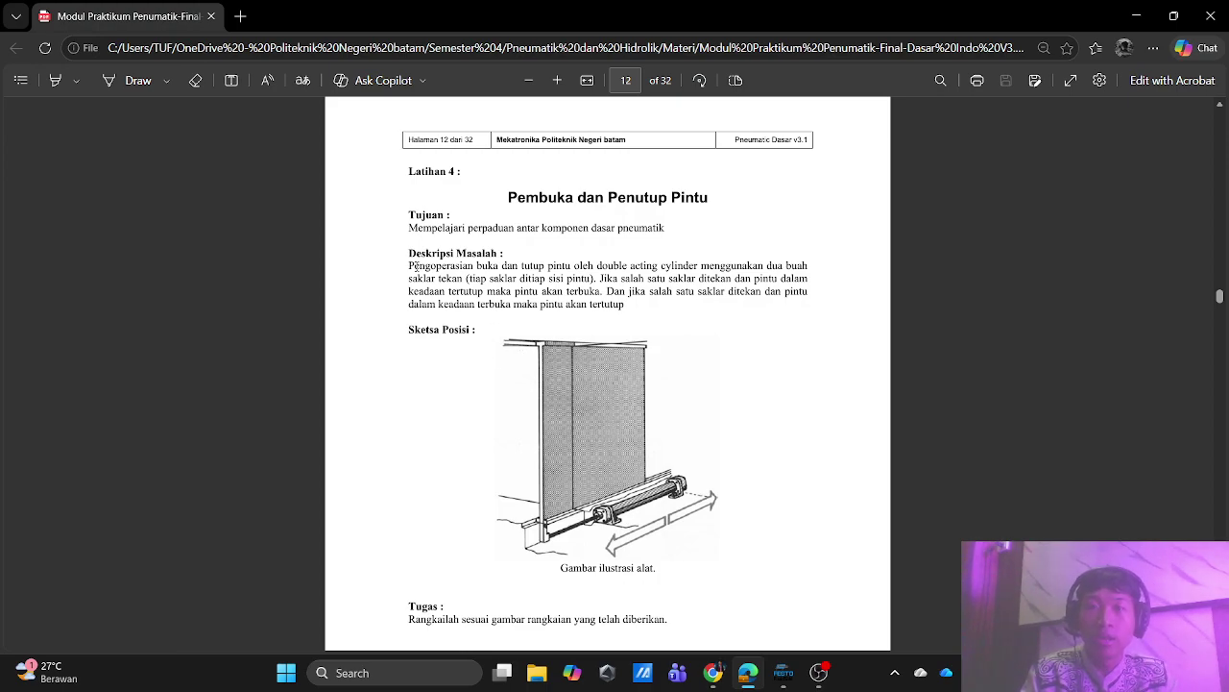
pyautogui.moveTo(410, 266); pyautogui.dragTo(518, 291)
pyautogui.click(685, 339)
pyautogui.moveTo(411, 266); pyautogui.dragTo(509, 283)
pyautogui.click(508, 284)
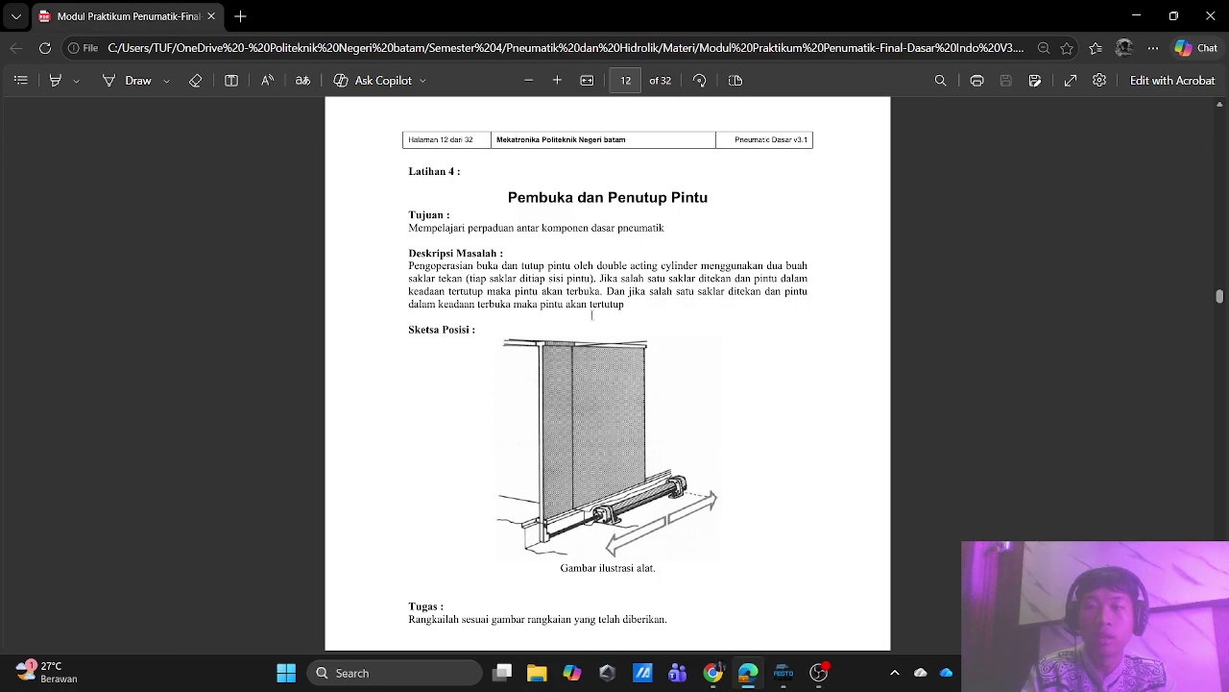
# - Examine the door sketch and the Latihan 4 circuit diagram on page 13 of the module
pyautogui.scroll(-1, 498, 271)
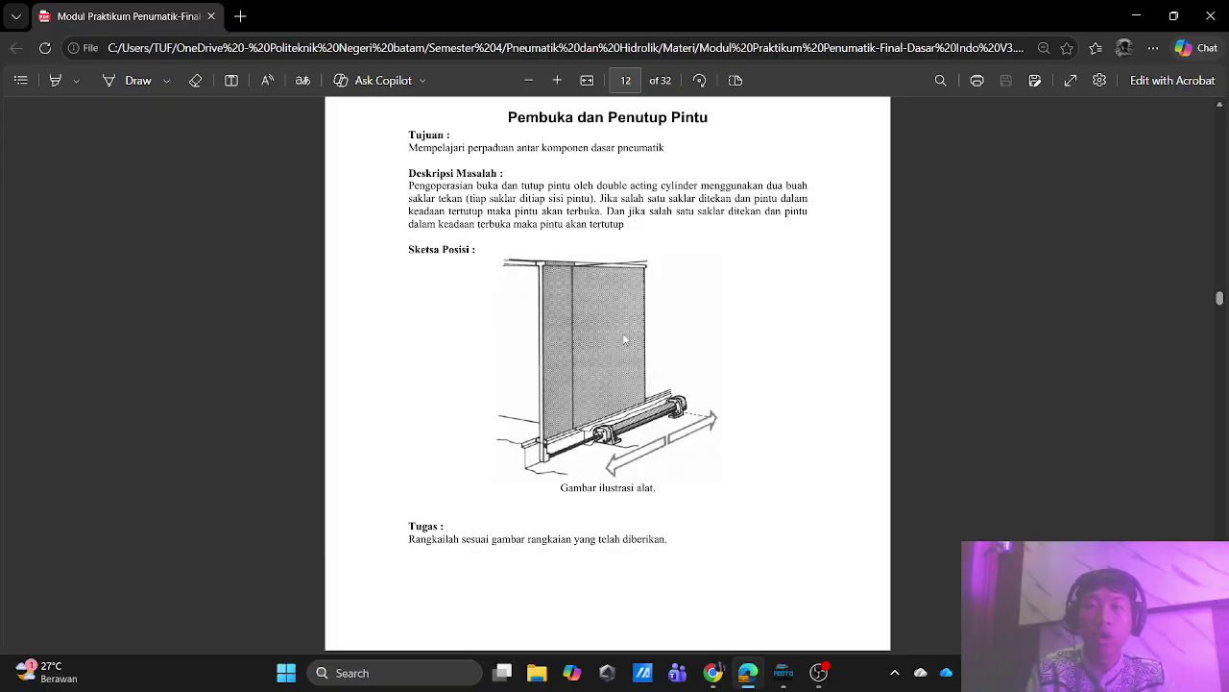
pyautogui.scroll(-8, 612, 439)
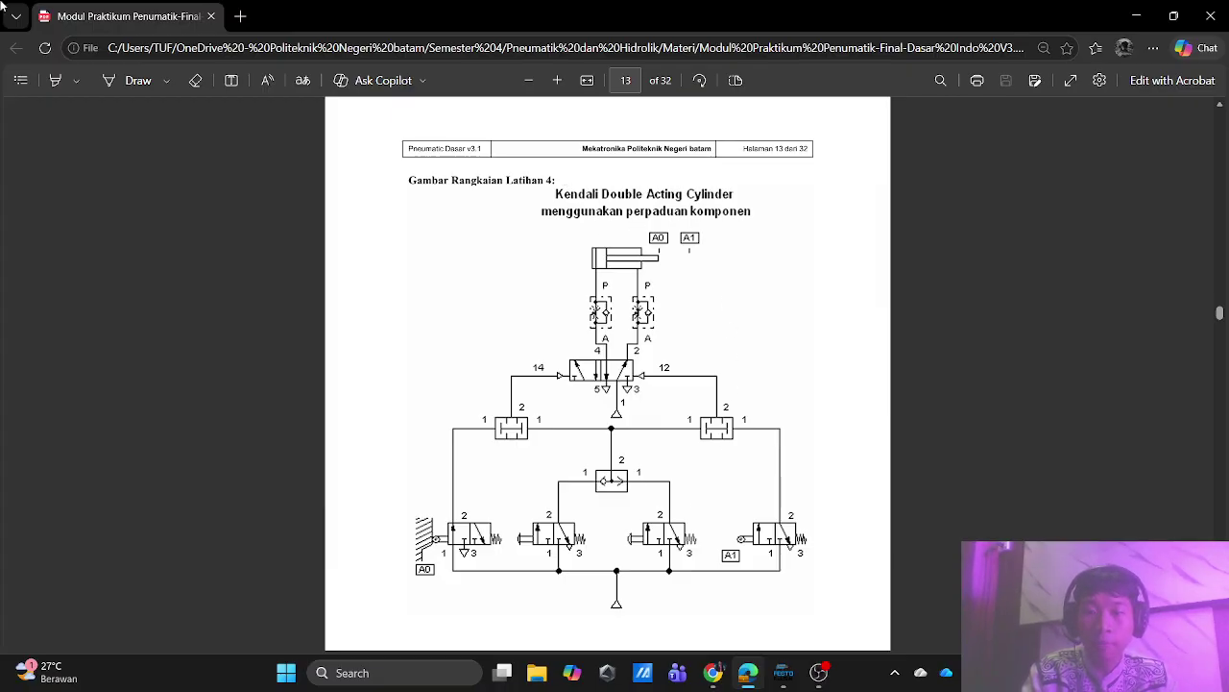
pyautogui.scroll(-1, 650, 359)
pyautogui.scroll(1, 768, 423)
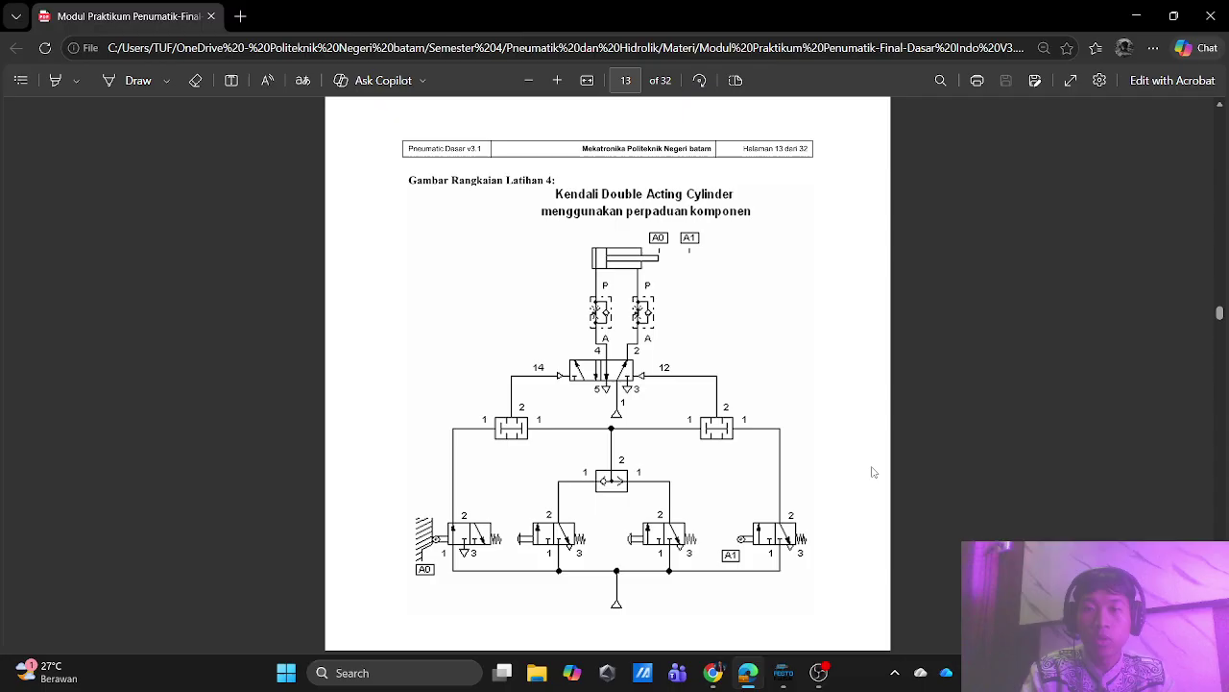
# - Switch to FluidSIM-P and widen the circuit window over the component library to the edge of the workspace
pyautogui.click(784, 672)
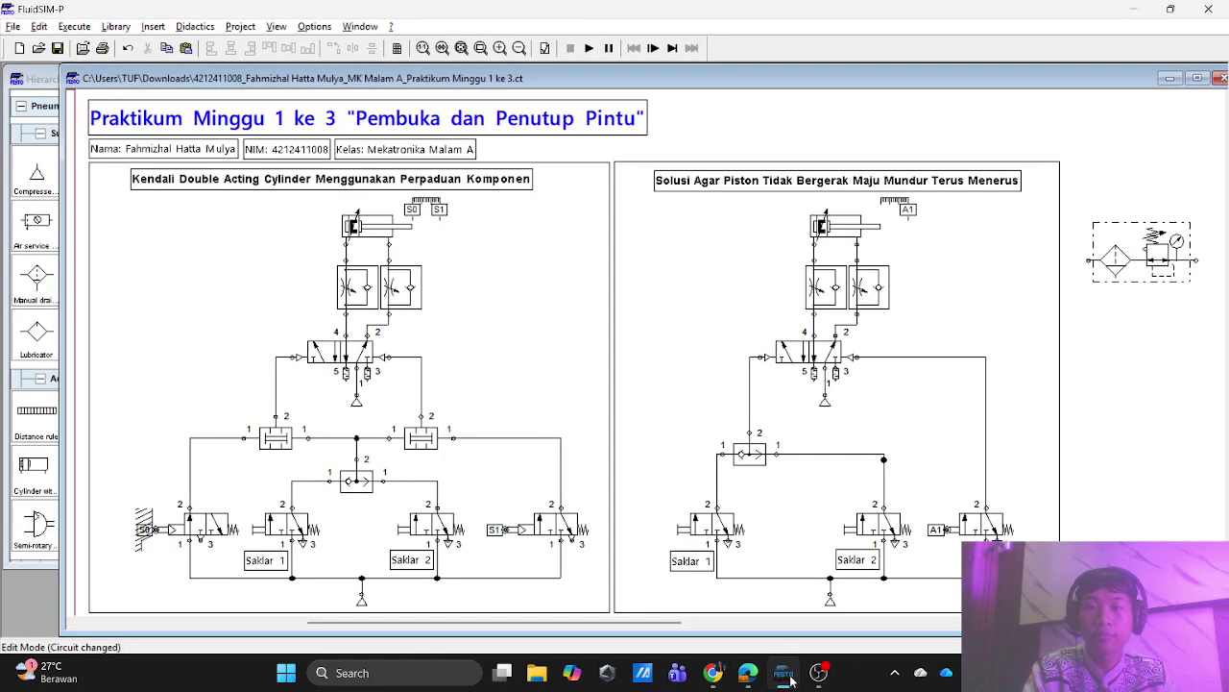
pyautogui.scroll(-1, 542, 399)
pyautogui.scroll(1, 543, 399)
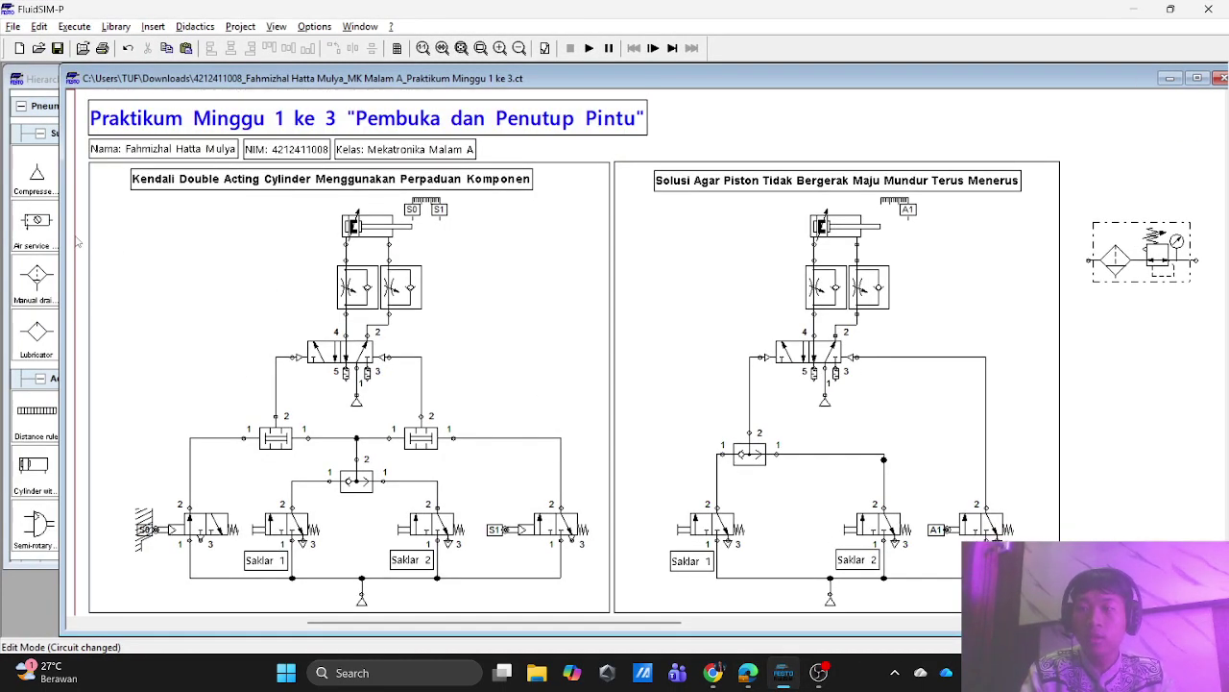
pyautogui.moveTo(57, 231); pyautogui.dragTo(3, 233)
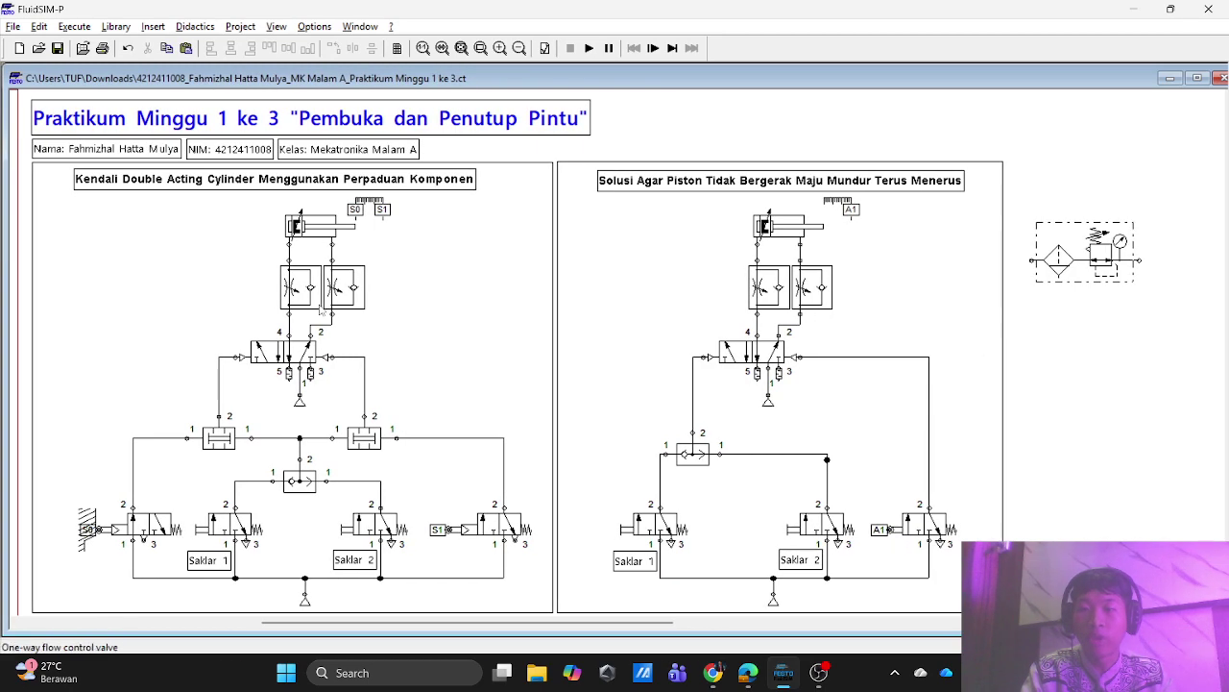
pyautogui.scroll(-1, 380, 317)
pyautogui.scroll(1, 379, 317)
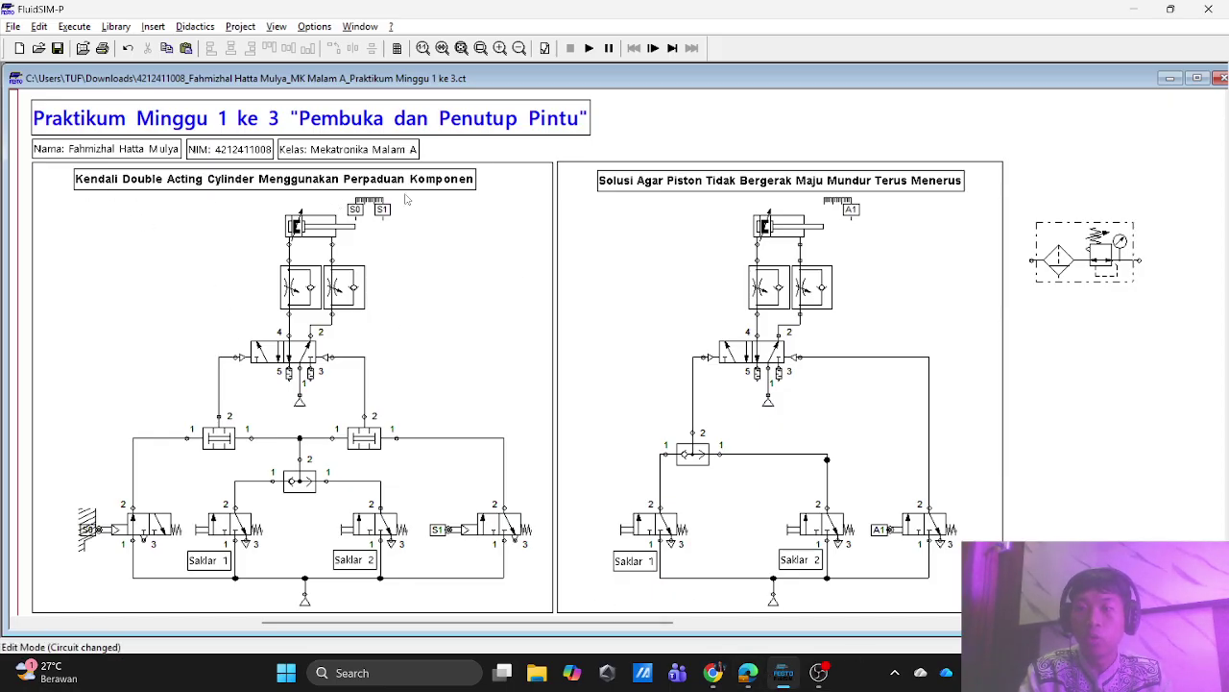
# - Compare the module's Latihan 4 circuit diagram in Edge with the circuit built in FluidSIM-P
pyautogui.click(748, 673)
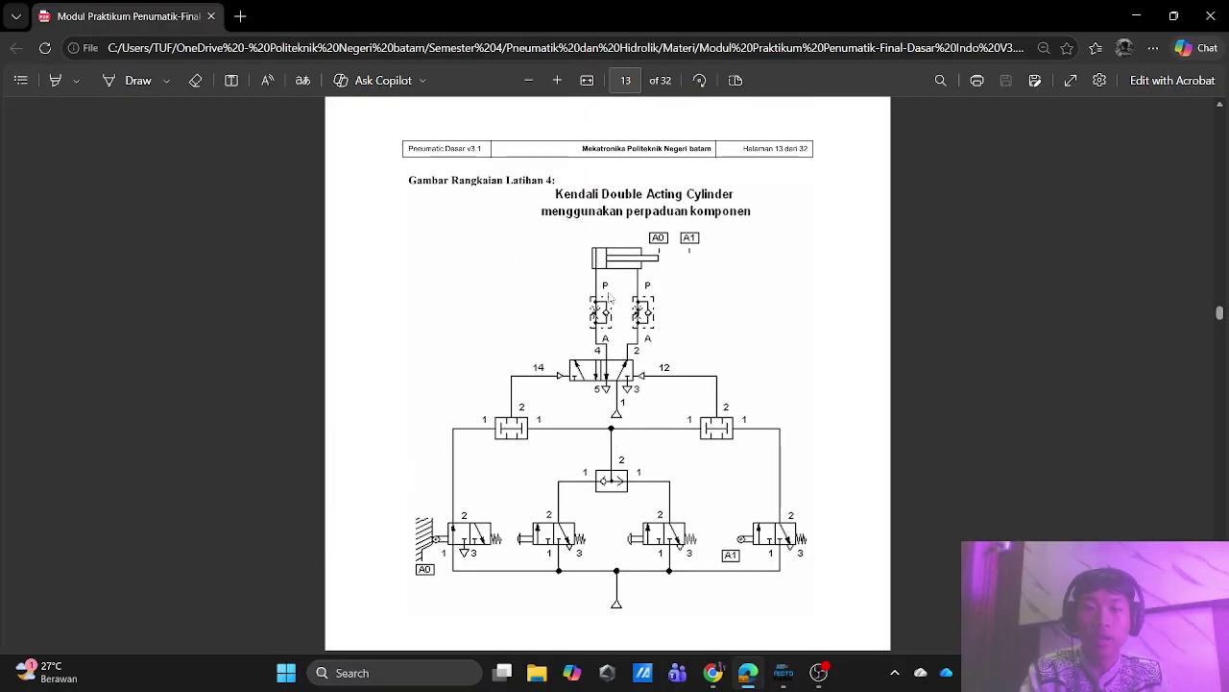
pyautogui.click(784, 678)
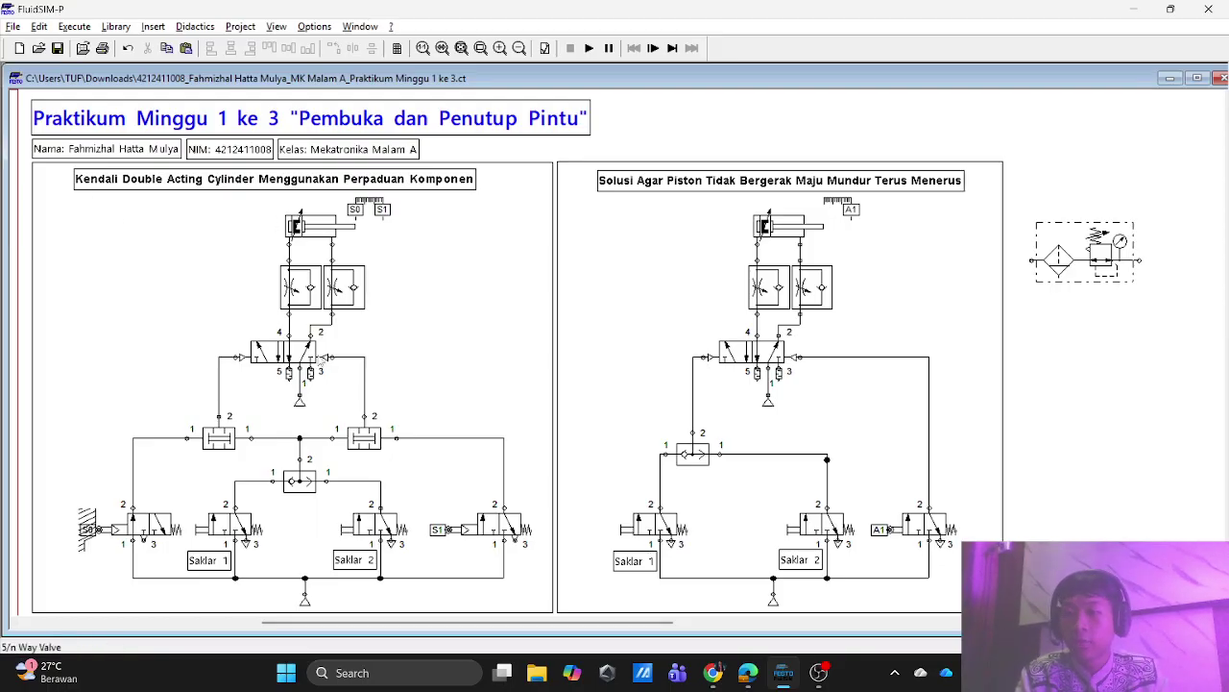
pyautogui.scroll(-1, 393, 278)
pyautogui.scroll(1, 393, 278)
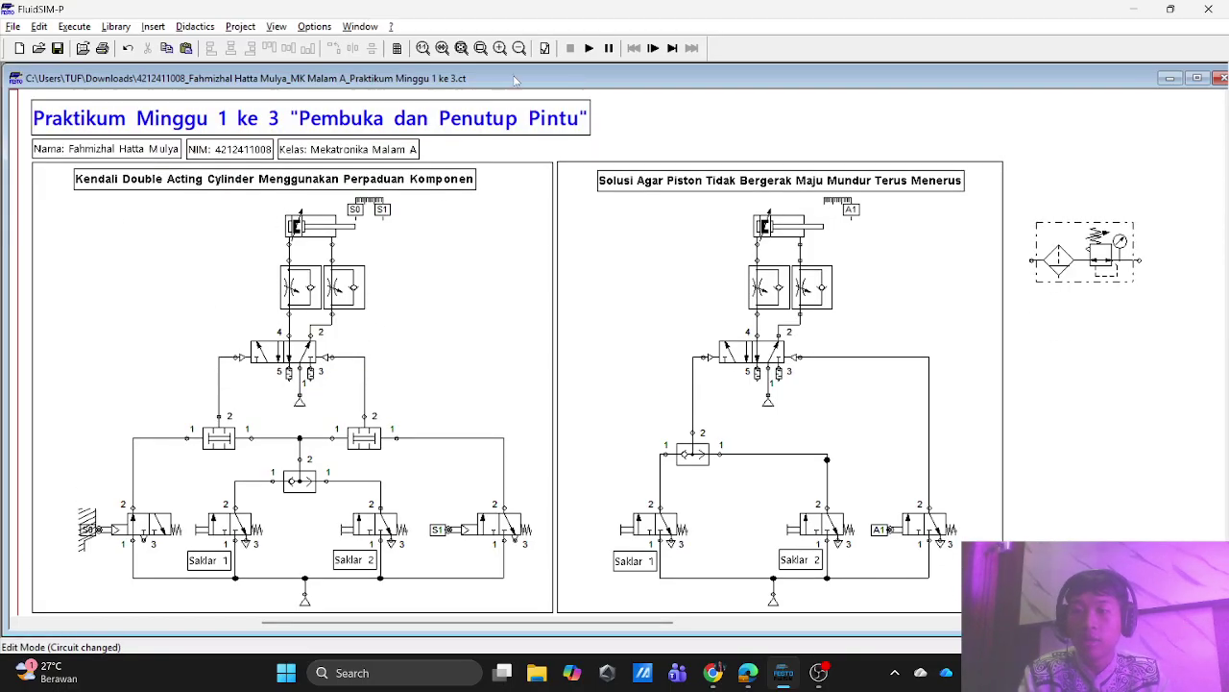
# - Start the circuit simulation and accept the drawing-area warnings
pyautogui.click(591, 48)
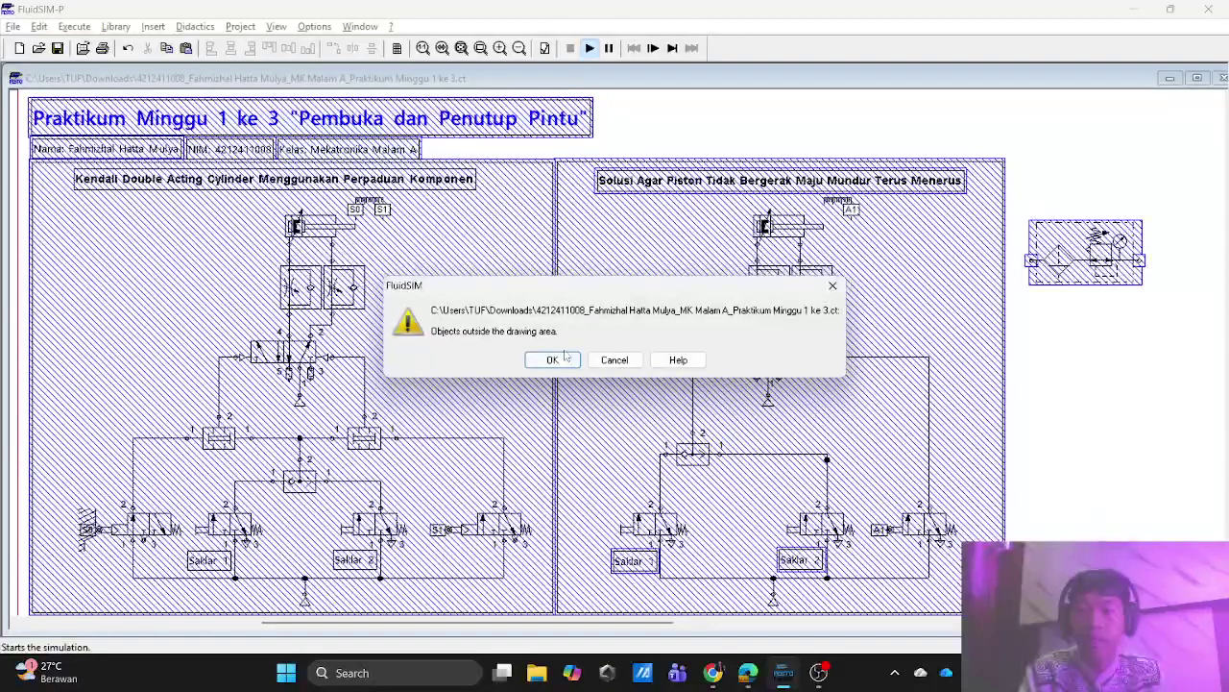
pyautogui.click(559, 358)
pyautogui.click(559, 359)
pyautogui.click(560, 358)
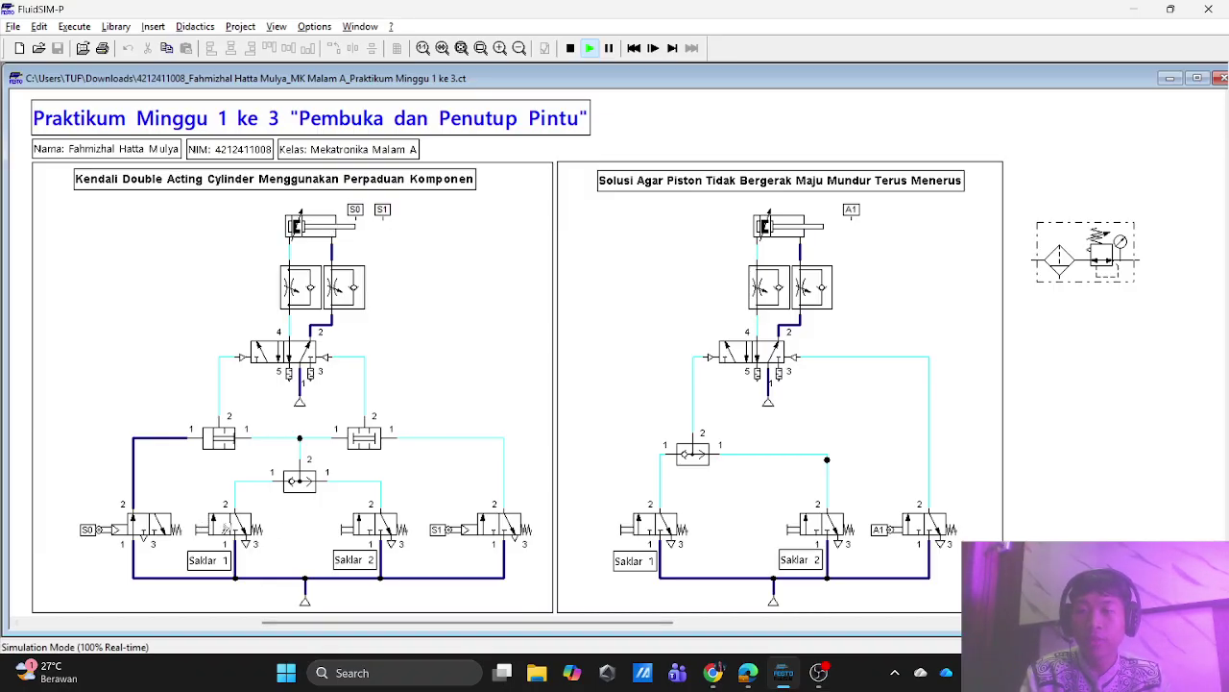
# - Switch to the module PDF in Edge and reread the Latihan 4 condition about pressing one of the switches
pyautogui.click(748, 672)
pyautogui.scroll(3, 614, 327)
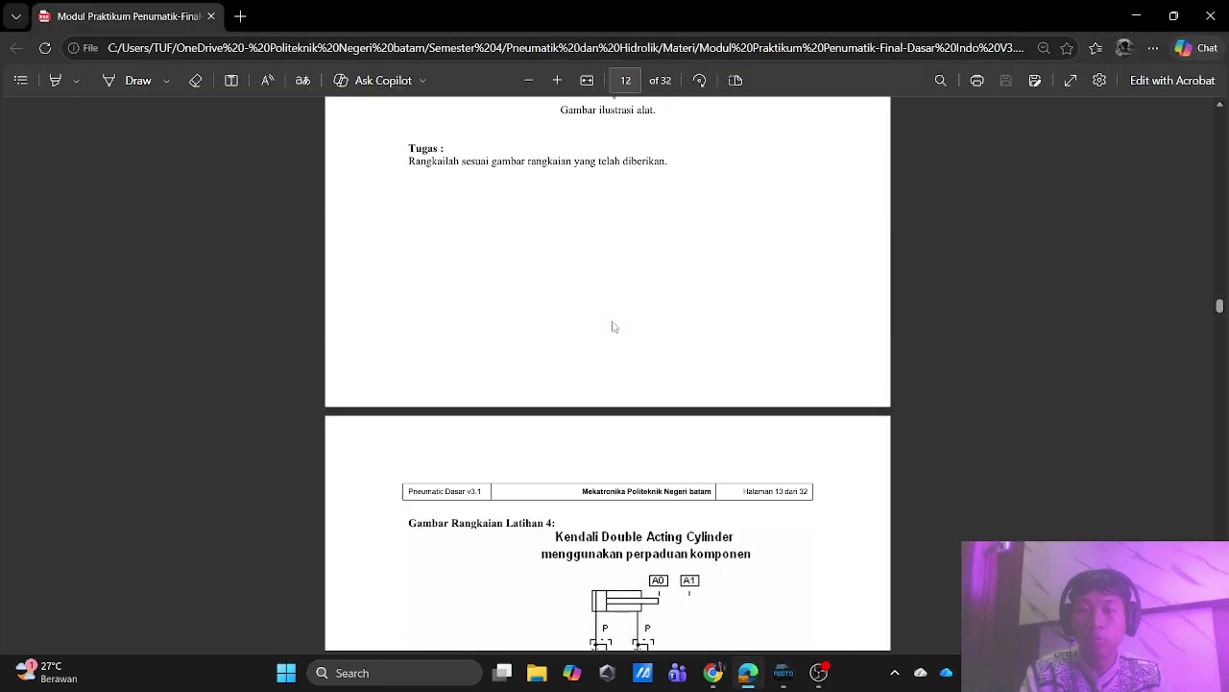
pyautogui.scroll(5, 614, 327)
pyautogui.scroll(-2, 538, 259)
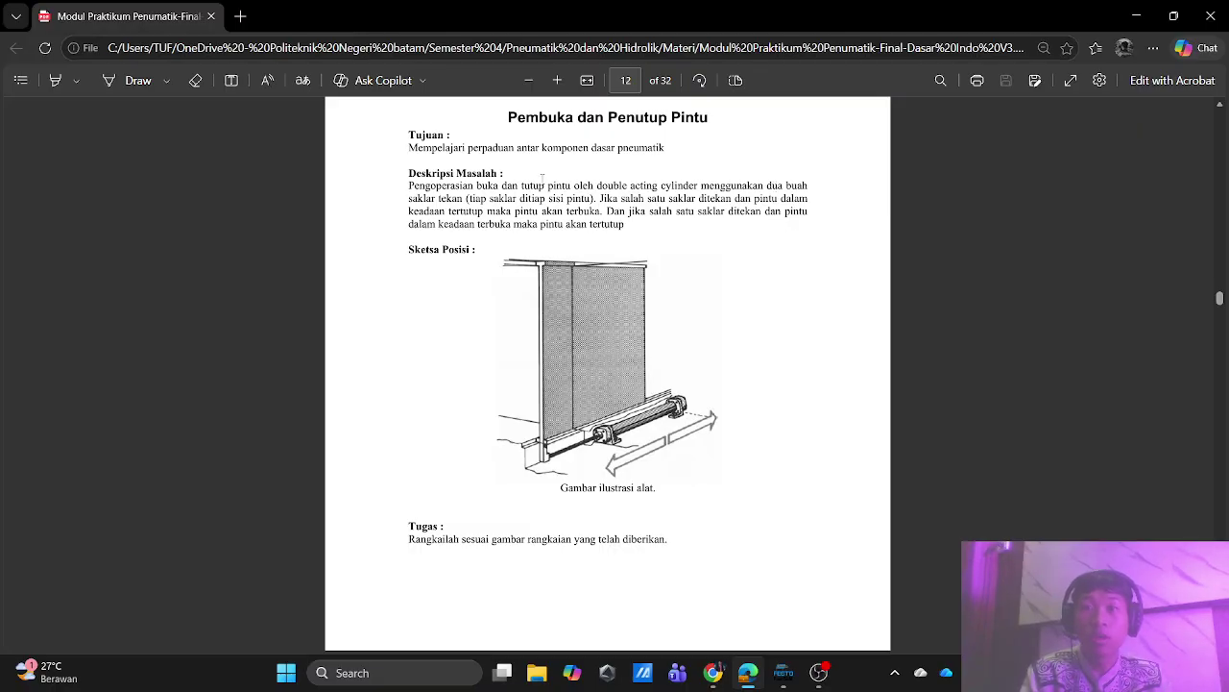
pyautogui.moveTo(630, 198); pyautogui.dragTo(728, 199)
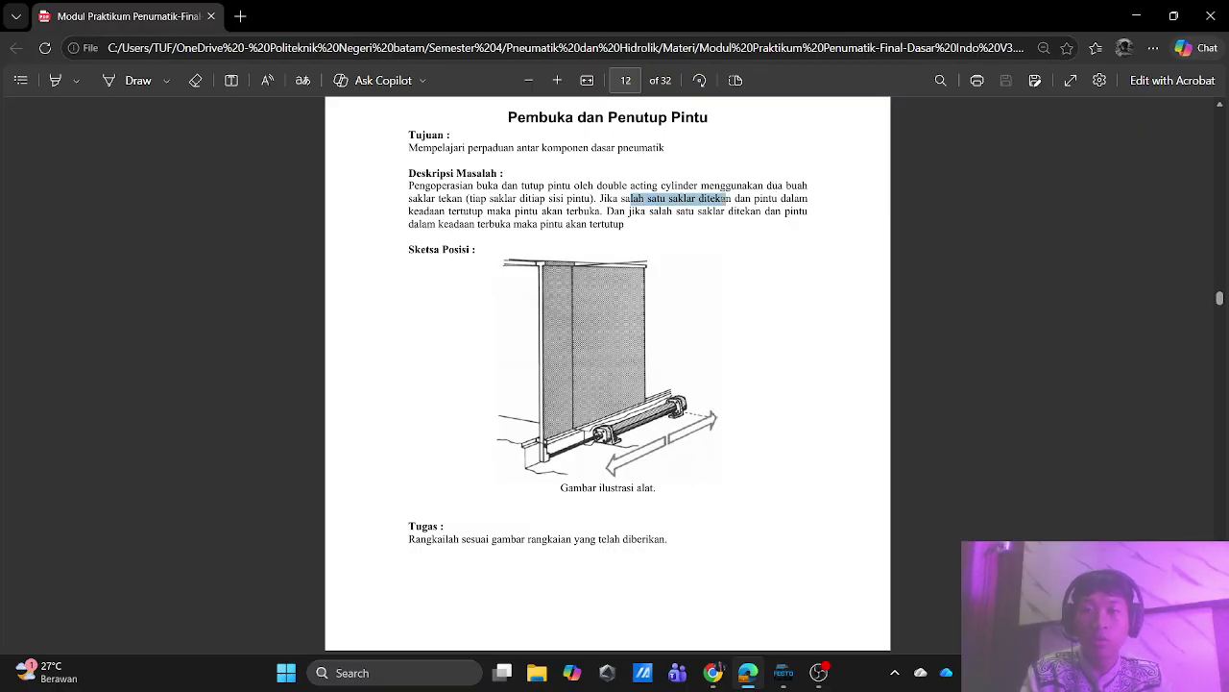
pyautogui.click(478, 219)
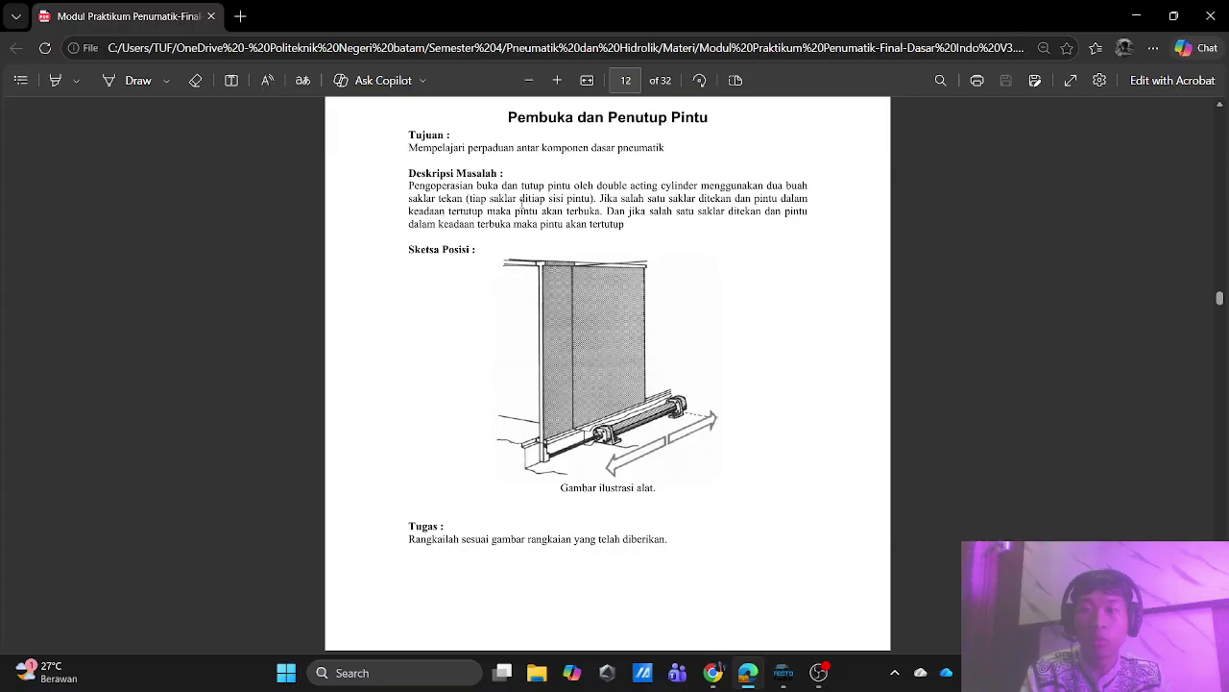
# - Switch to FluidSIM-P and actuate Saklar 1 in the Kendali Double Acting Cylinder circuit twice to extend and retract the piston
pyautogui.click(782, 672)
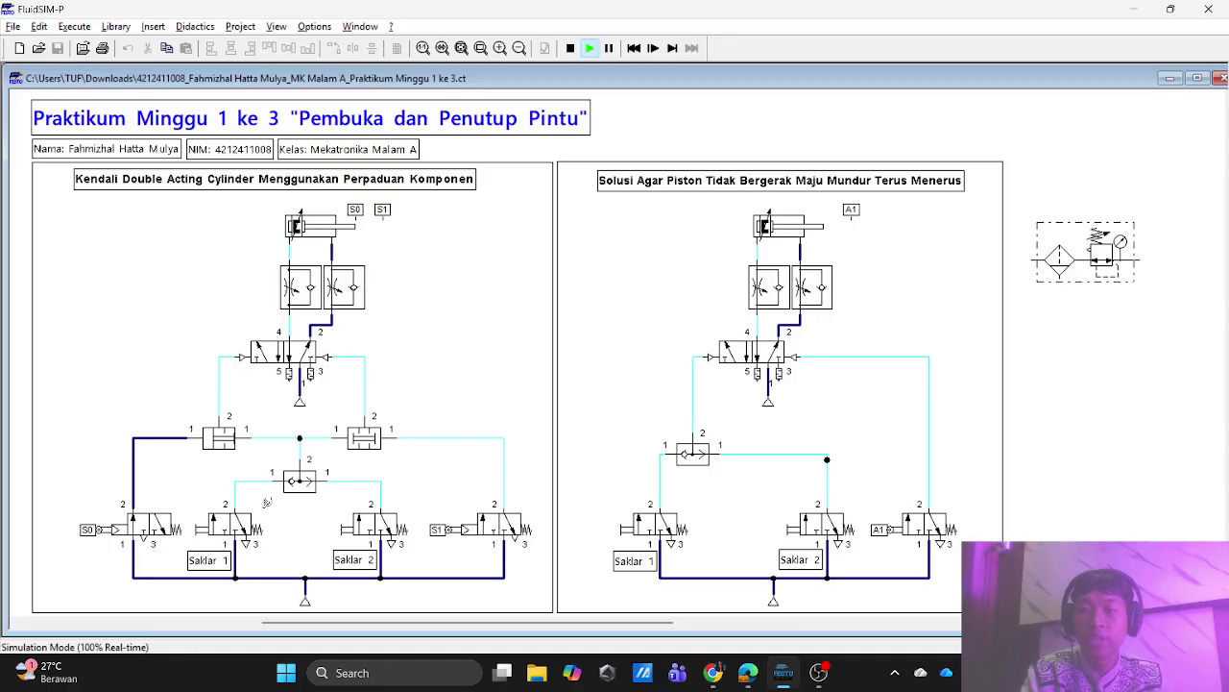
pyautogui.click(199, 524)
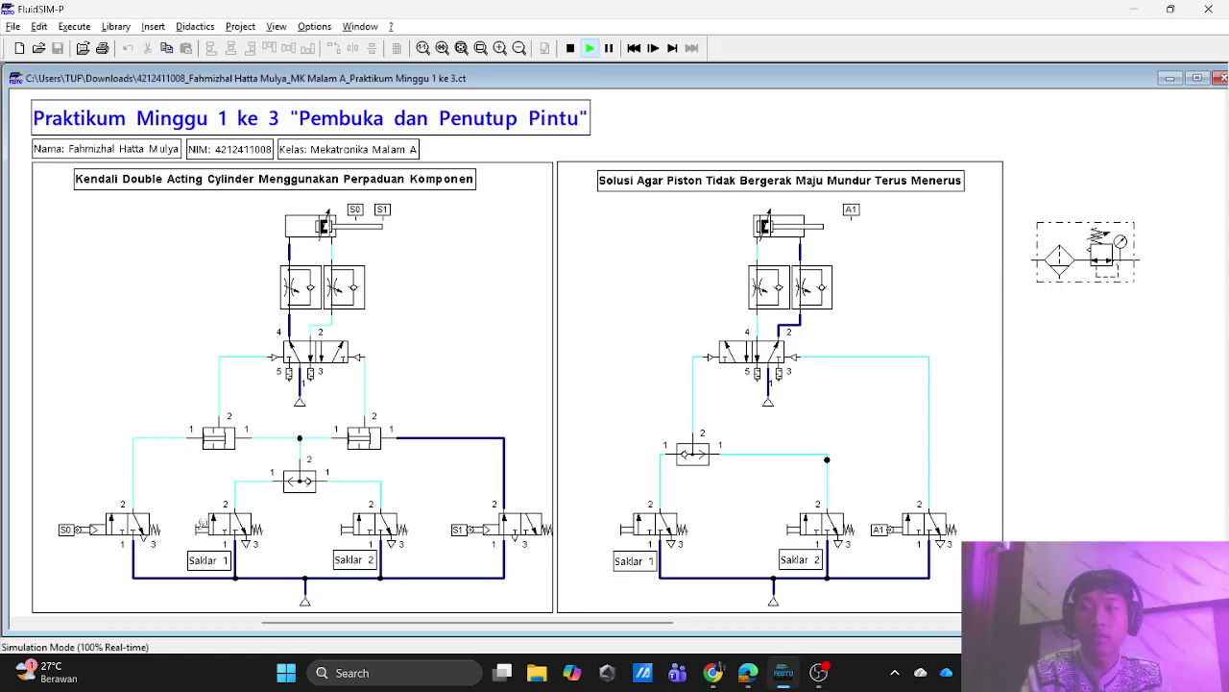
pyautogui.click(200, 524)
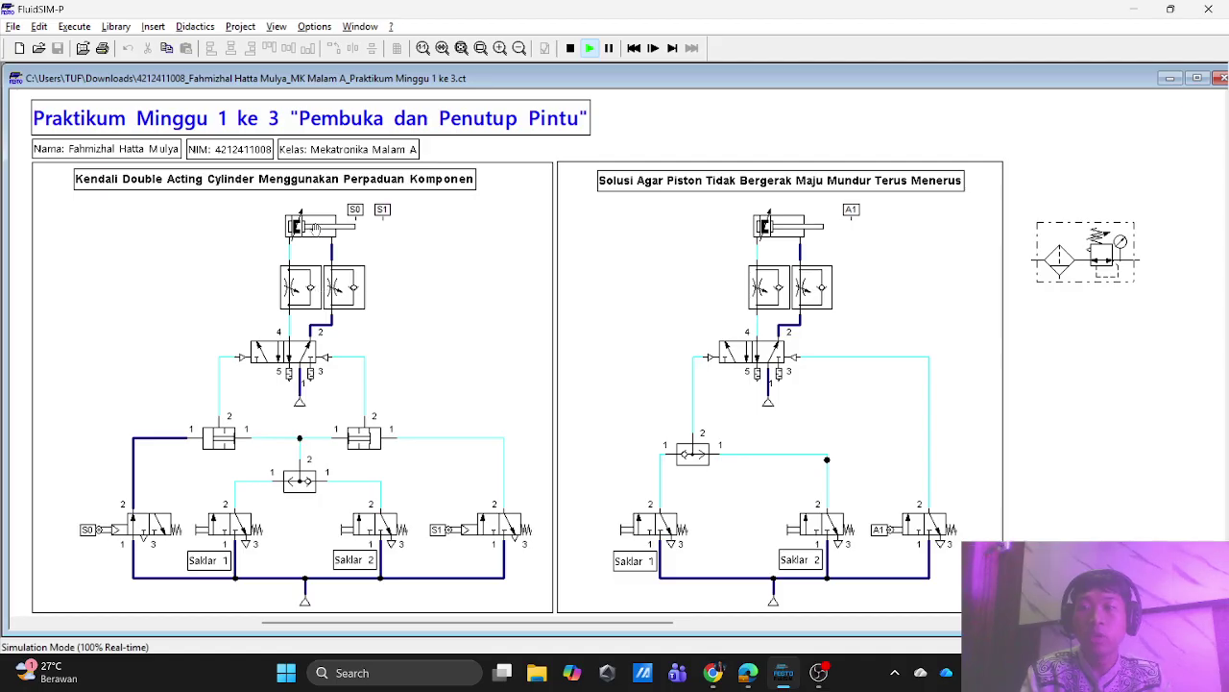
# - Switch to the module PDF in Edge and recheck the door opening and closing conditions in the problem description
pyautogui.click(749, 672)
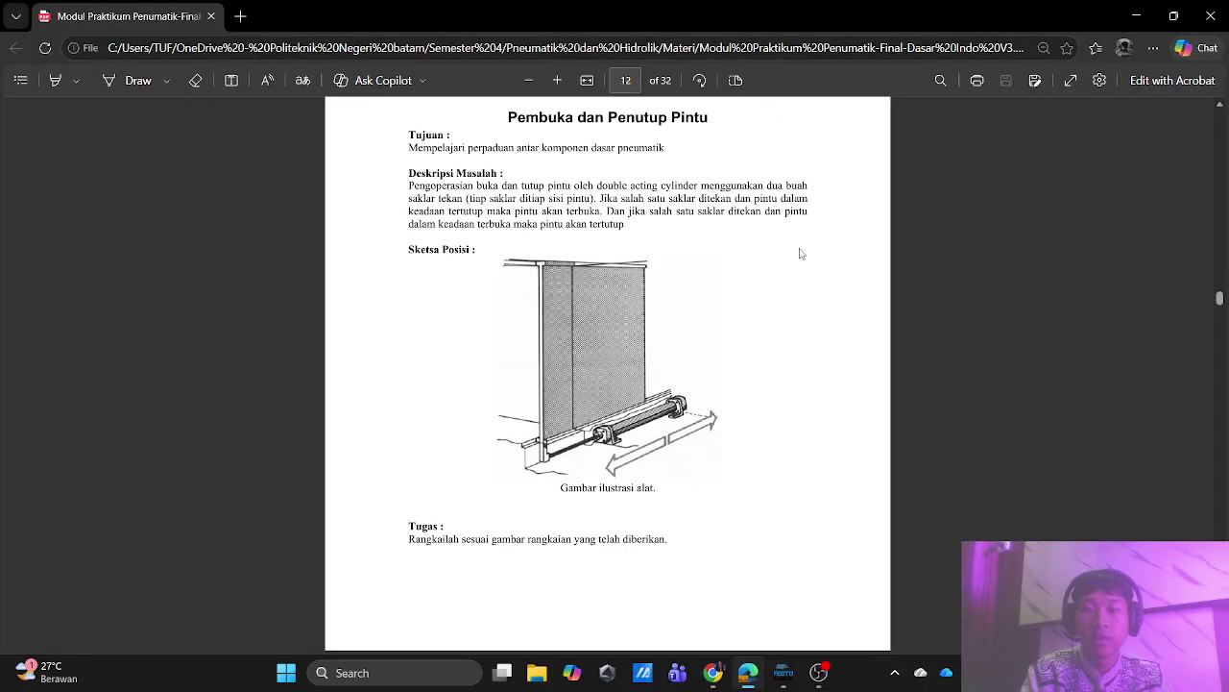
pyautogui.moveTo(620, 205); pyautogui.dragTo(717, 214)
pyautogui.click(718, 238)
# - Switch to FluidSIM-P and actuate Saklar 2 in the Kendali Double Acting Cylinder circuit twice to extend and retract the piston
pyautogui.click(784, 672)
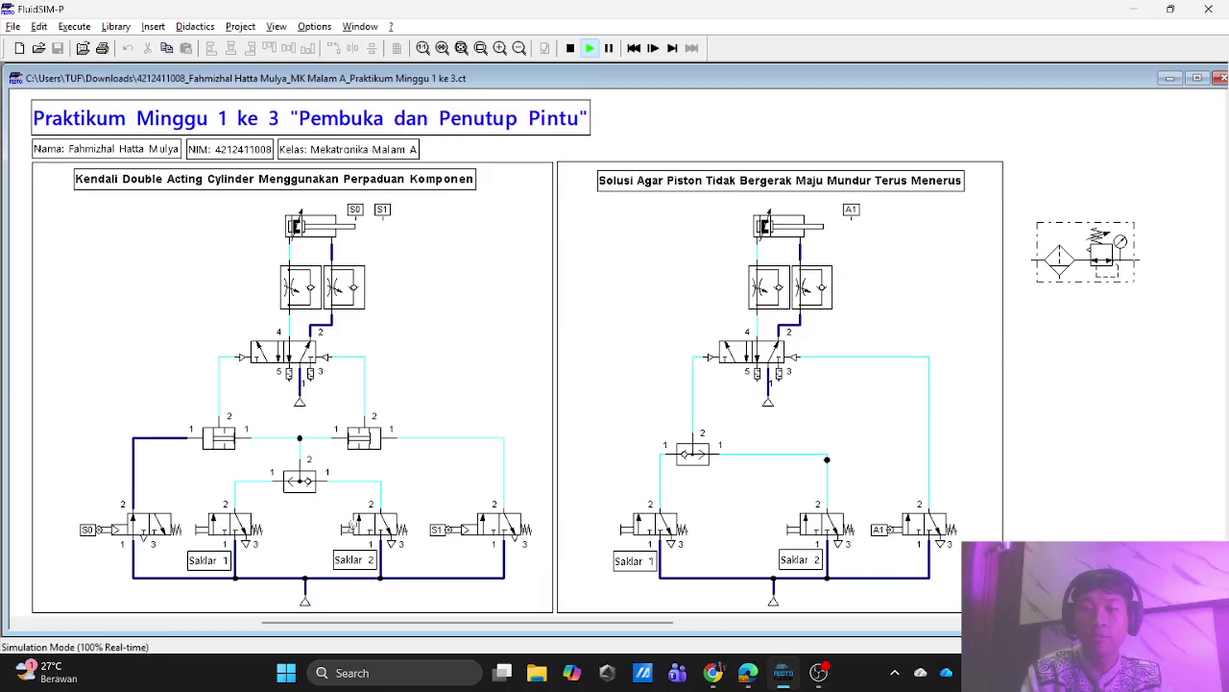
pyautogui.click(351, 527)
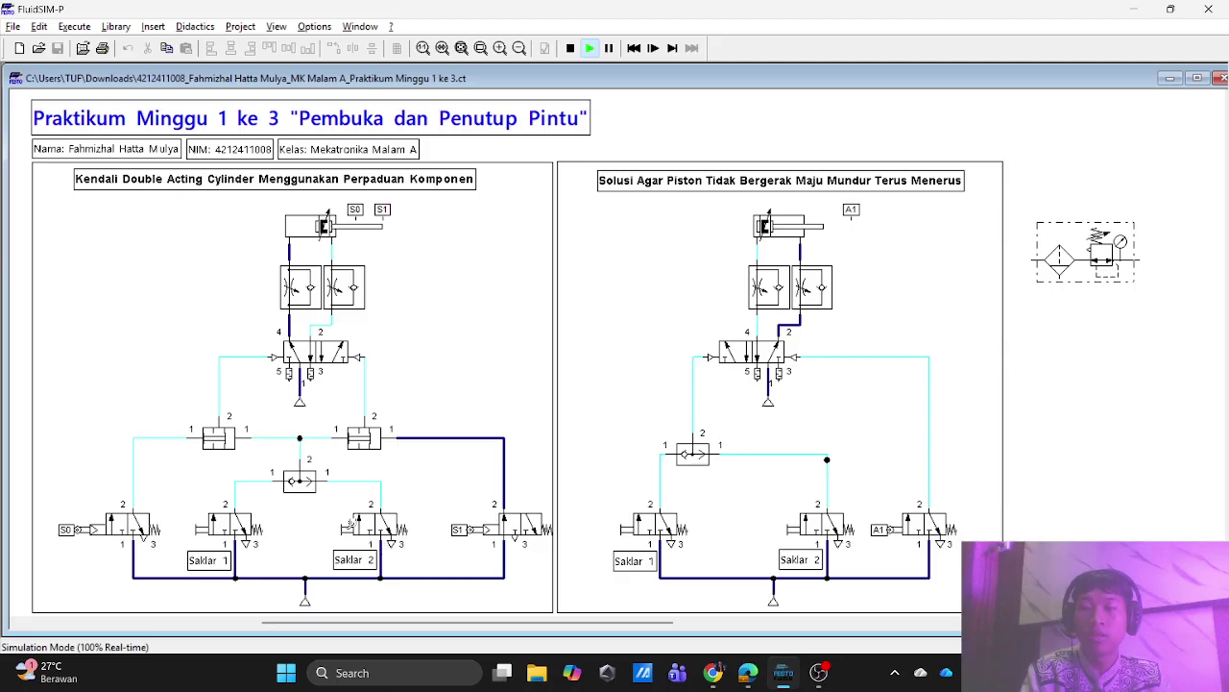
pyautogui.click(350, 524)
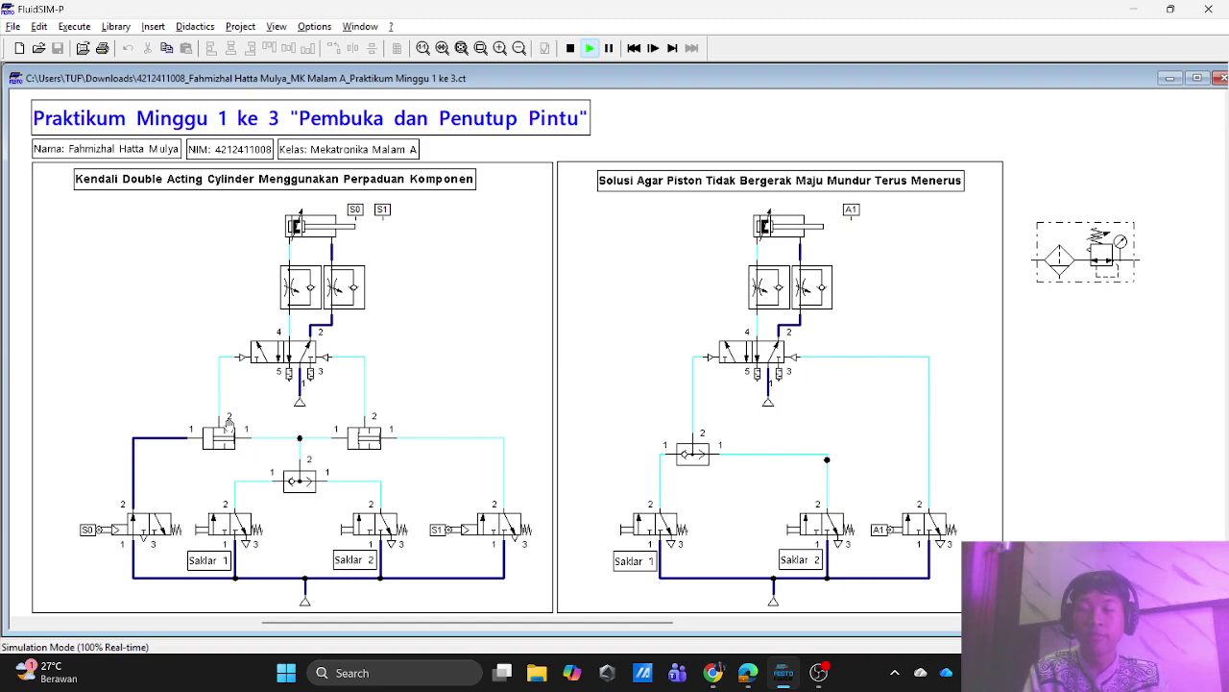
# - Run two more extend-and-retract cycles of the Kendali Double Acting Cylinder piston using Saklar 1
pyautogui.click(219, 519)
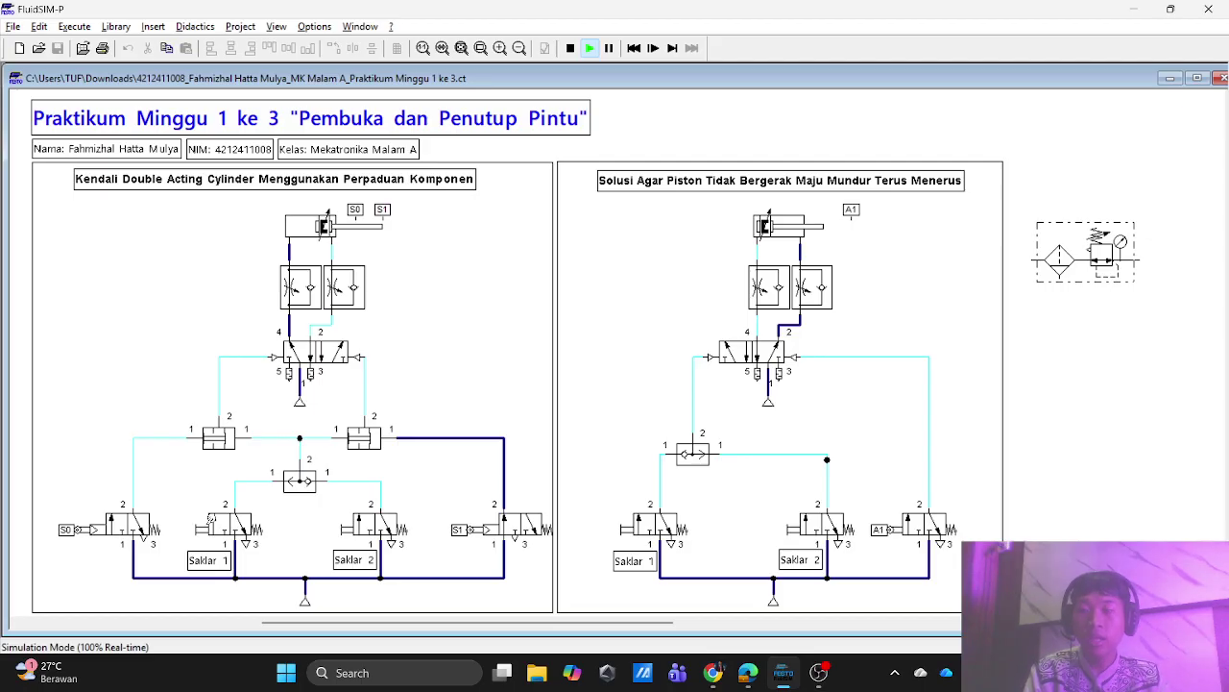
pyautogui.click(209, 520)
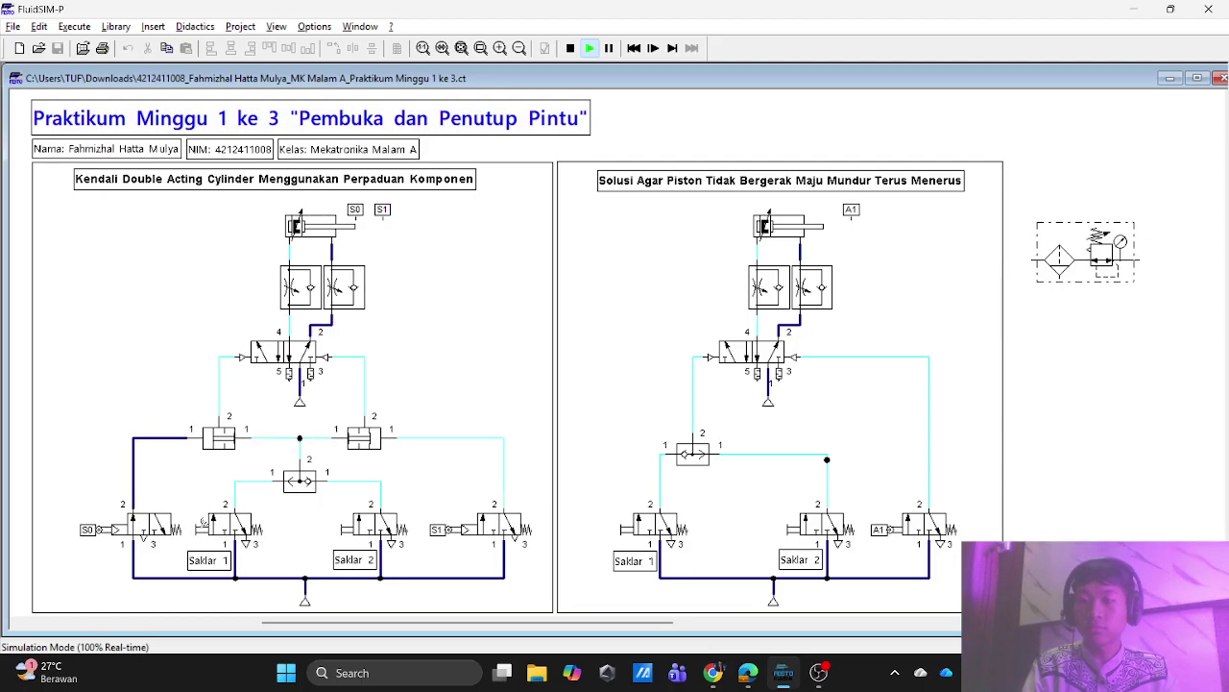
pyautogui.click(203, 522)
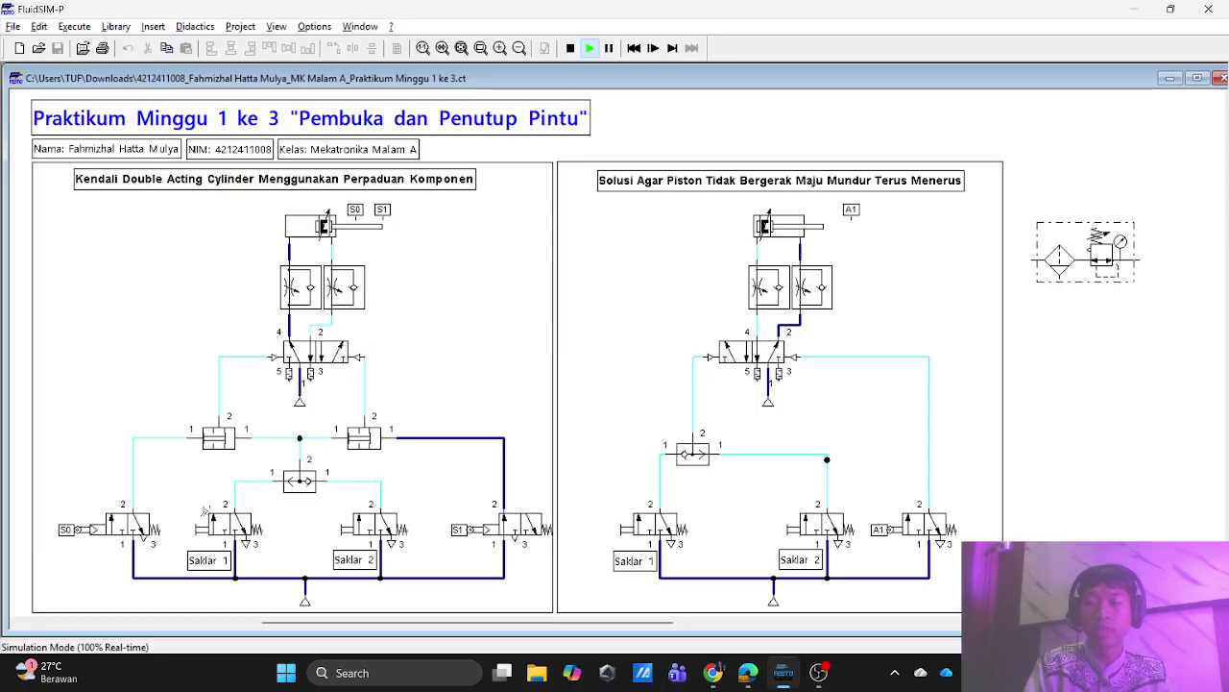
pyautogui.click(202, 516)
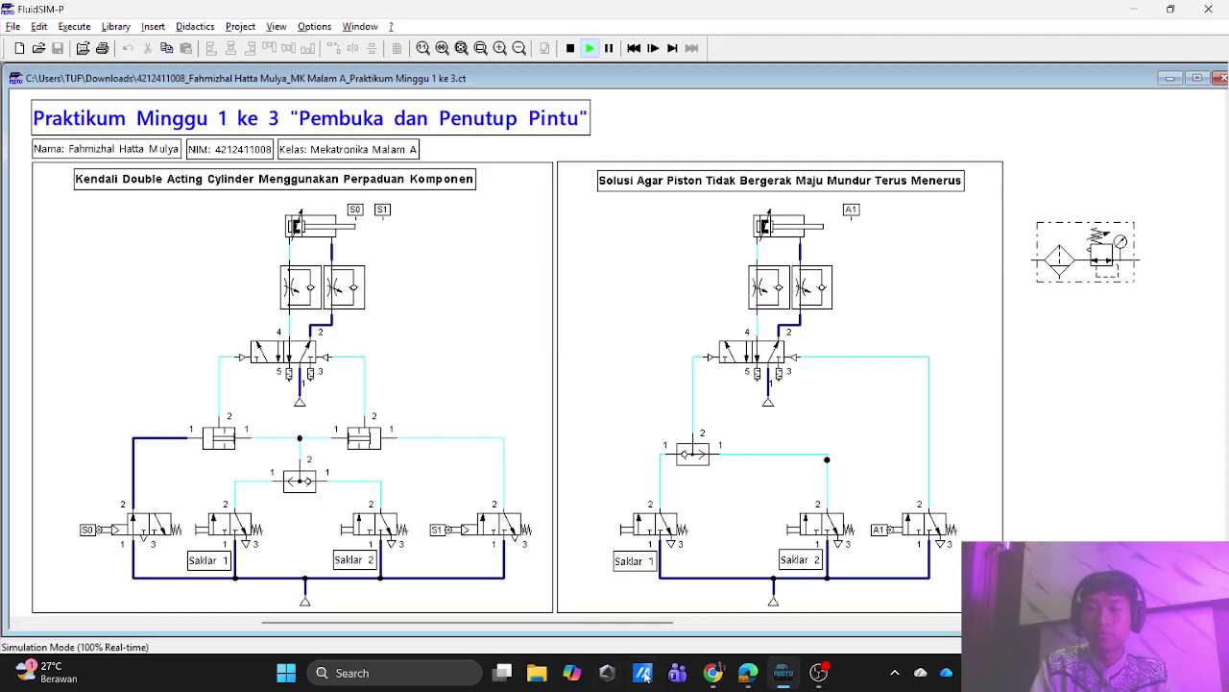
# - Switch to the module PDF in Edge and read question 1 on page 14 about the compressed air supply failing during piston motion
pyautogui.moveTo(745, 680)
pyautogui.click(713, 553)
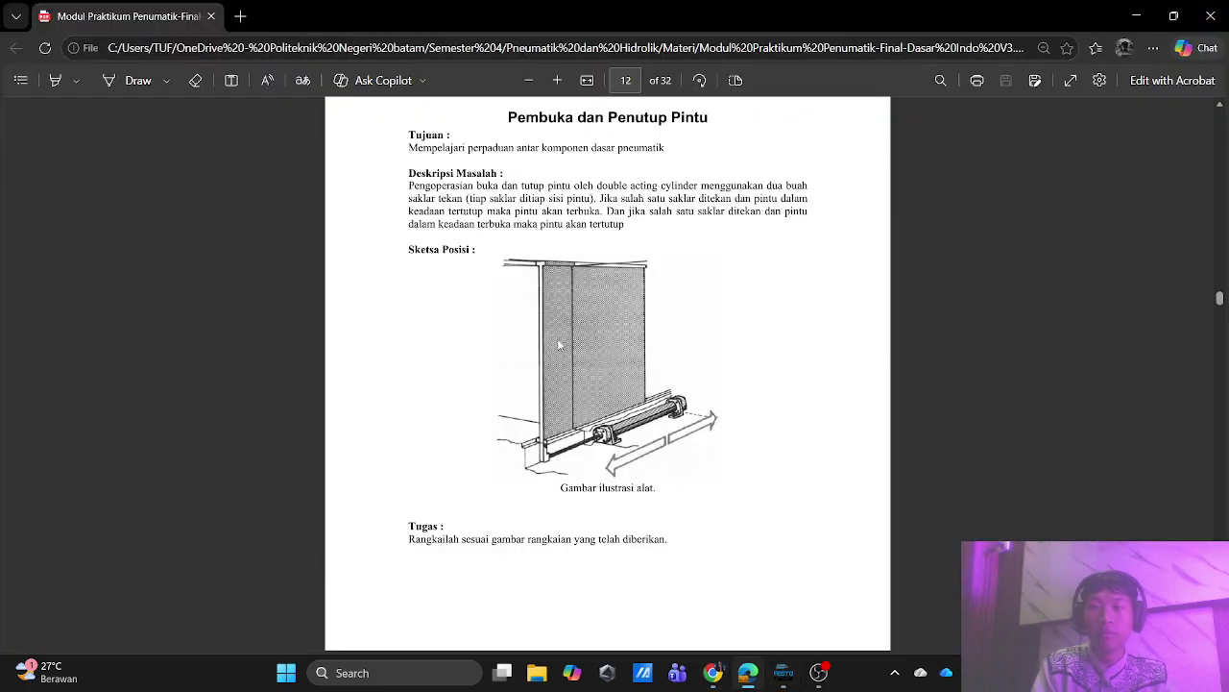
pyautogui.scroll(-10, 559, 344)
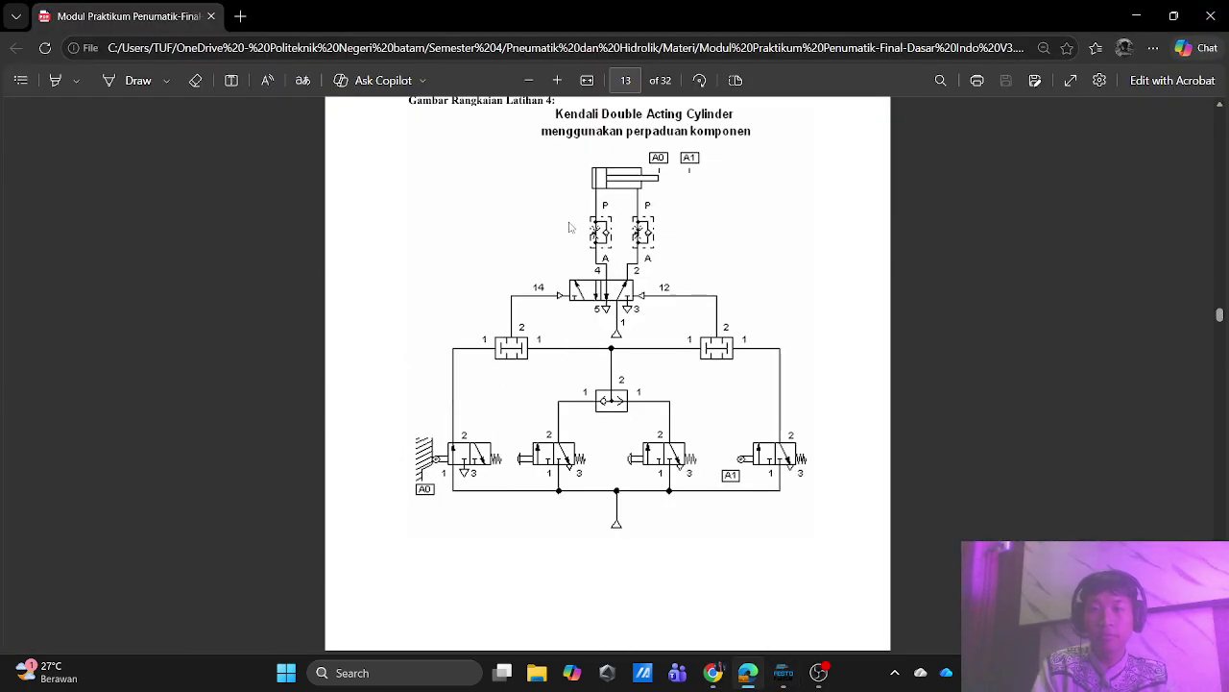
pyautogui.scroll(2, 574, 224)
pyautogui.scroll(-10, 537, 279)
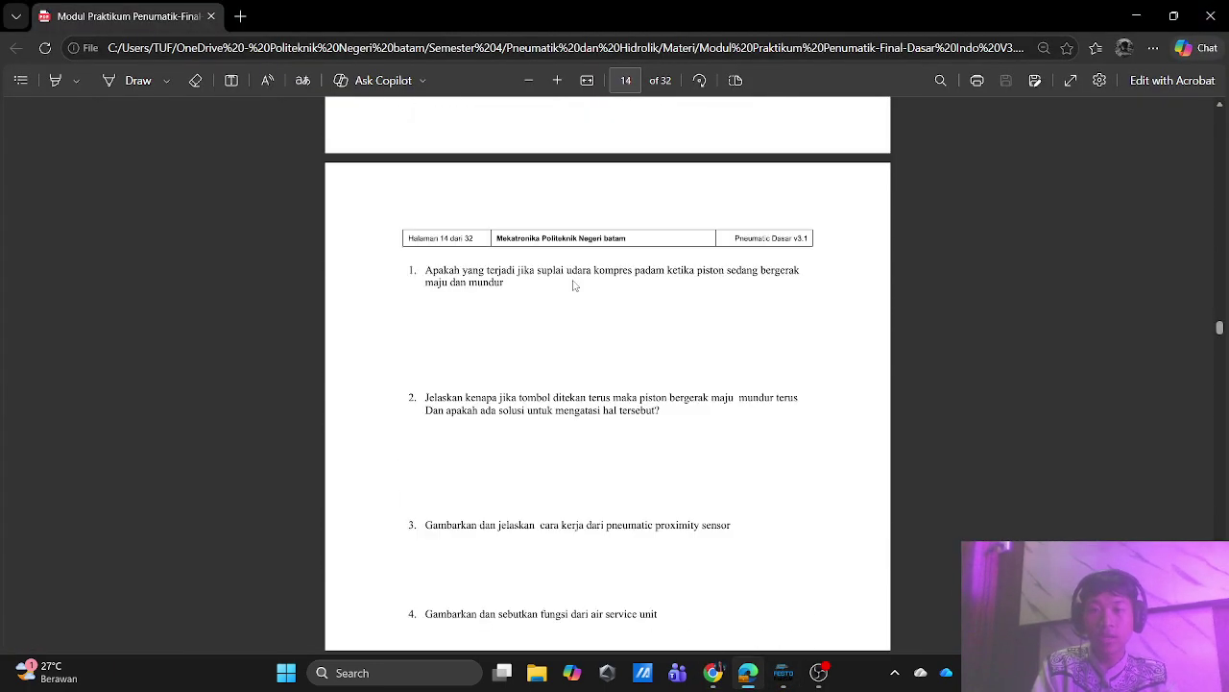
pyautogui.scroll(3, 453, 260)
pyautogui.moveTo(426, 318); pyautogui.dragTo(603, 318)
pyautogui.click(453, 230)
pyautogui.scroll(3, 432, 337)
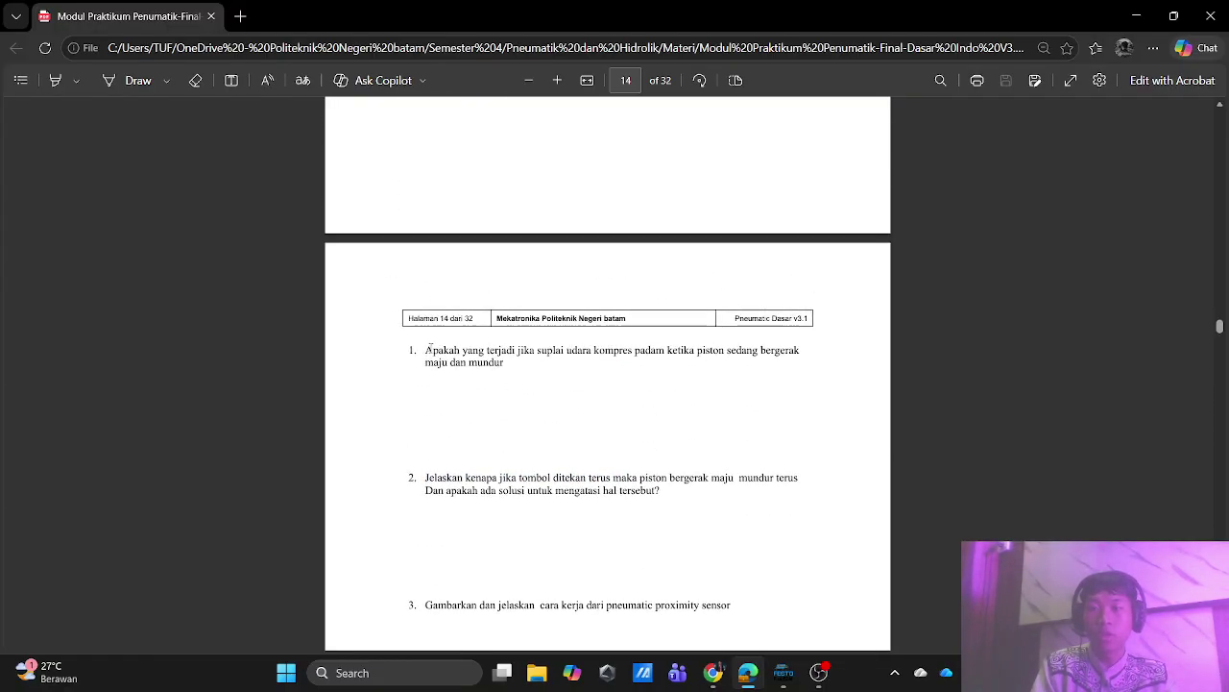
pyautogui.moveTo(429, 348); pyautogui.dragTo(510, 351)
pyautogui.click(598, 361)
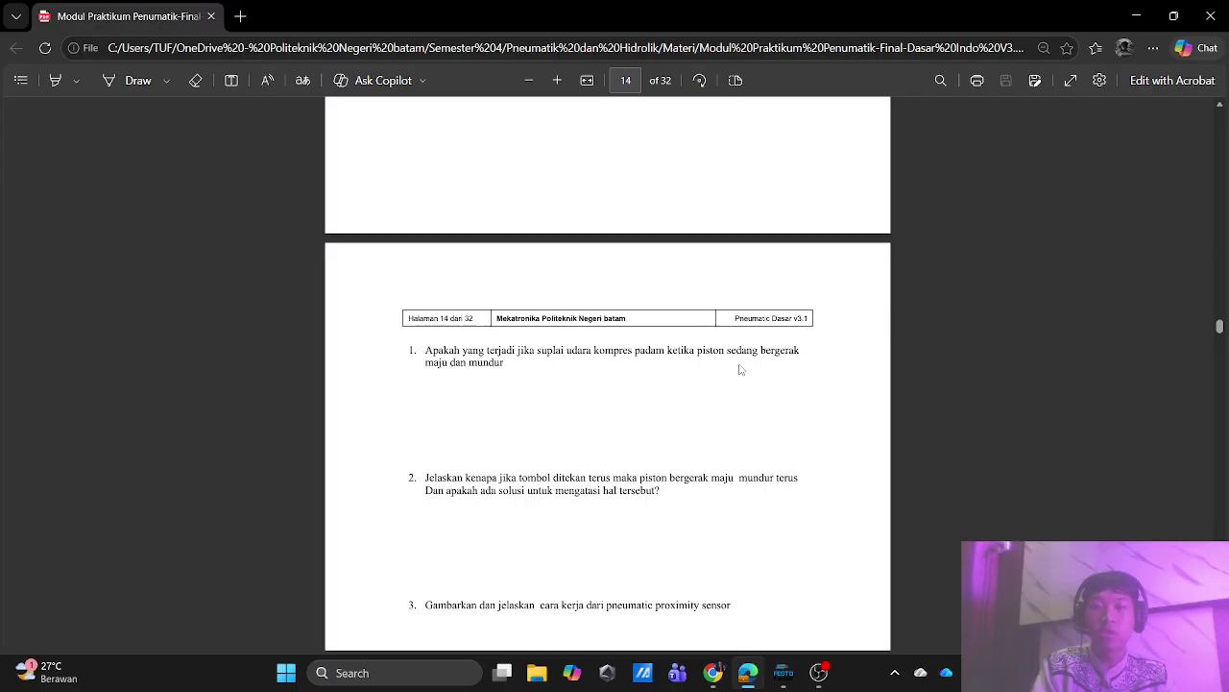
# - Switch to FluidSIM-P and set the simulation speed to a slow-motion factor of 1:10
pyautogui.click(819, 672)
pyautogui.click(783, 673)
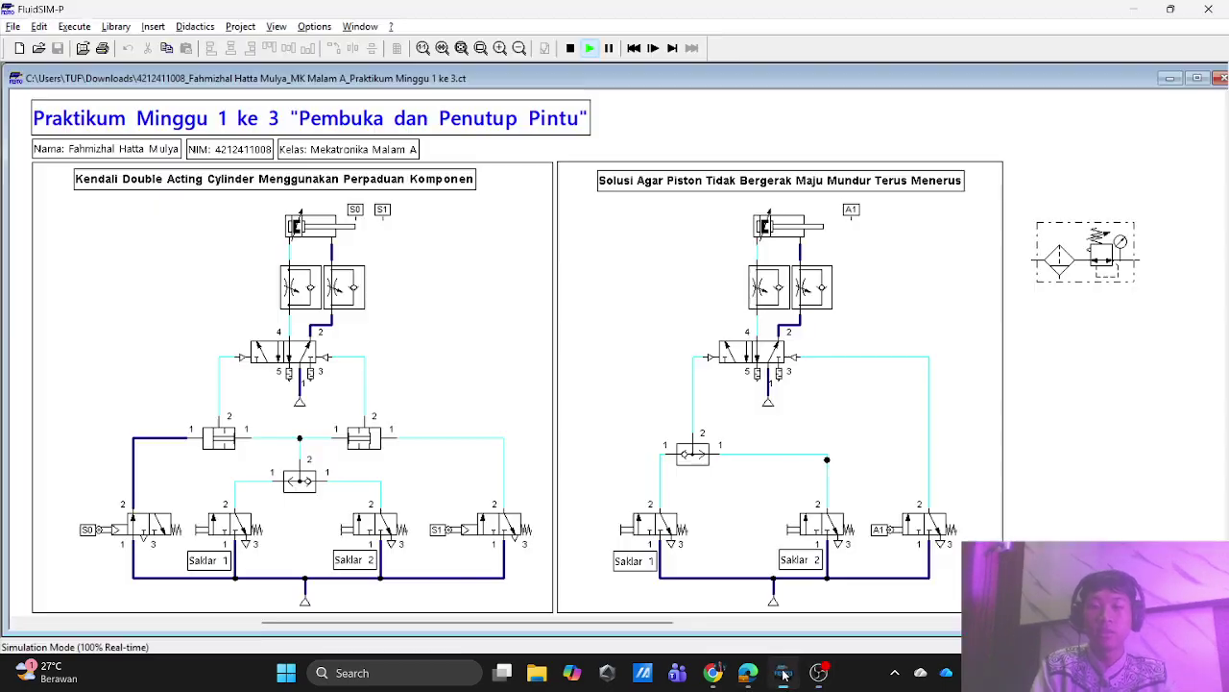
pyautogui.scroll(-1, 429, 420)
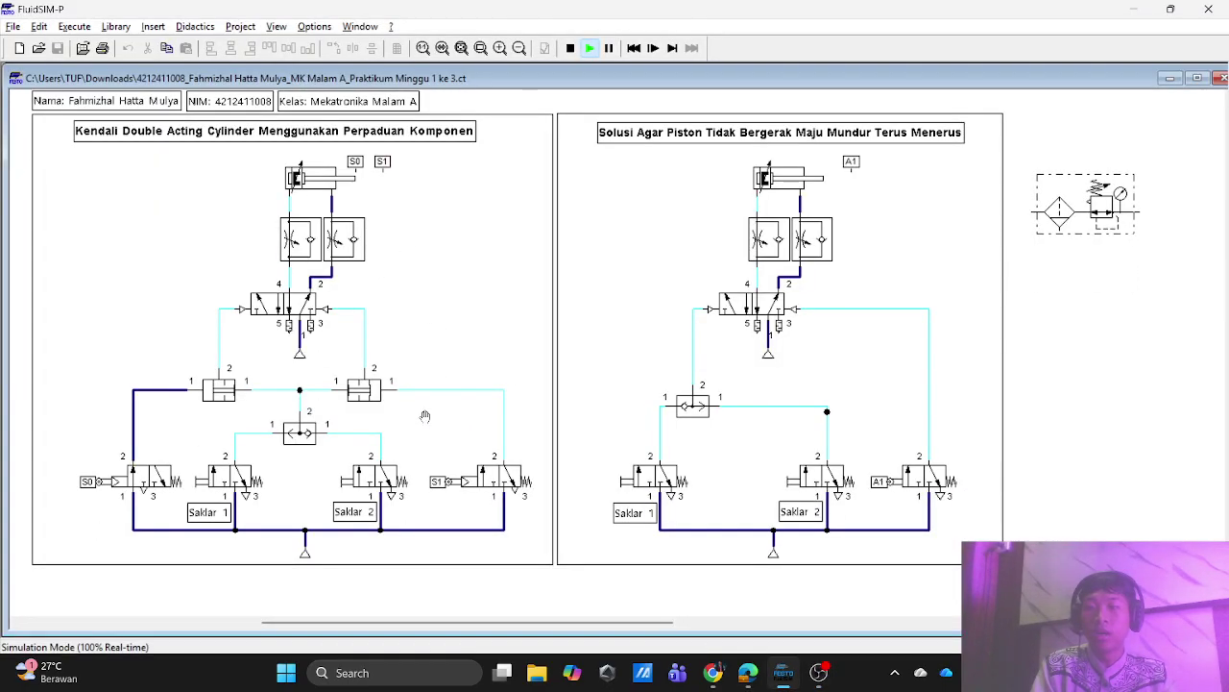
pyautogui.scroll(1, 397, 379)
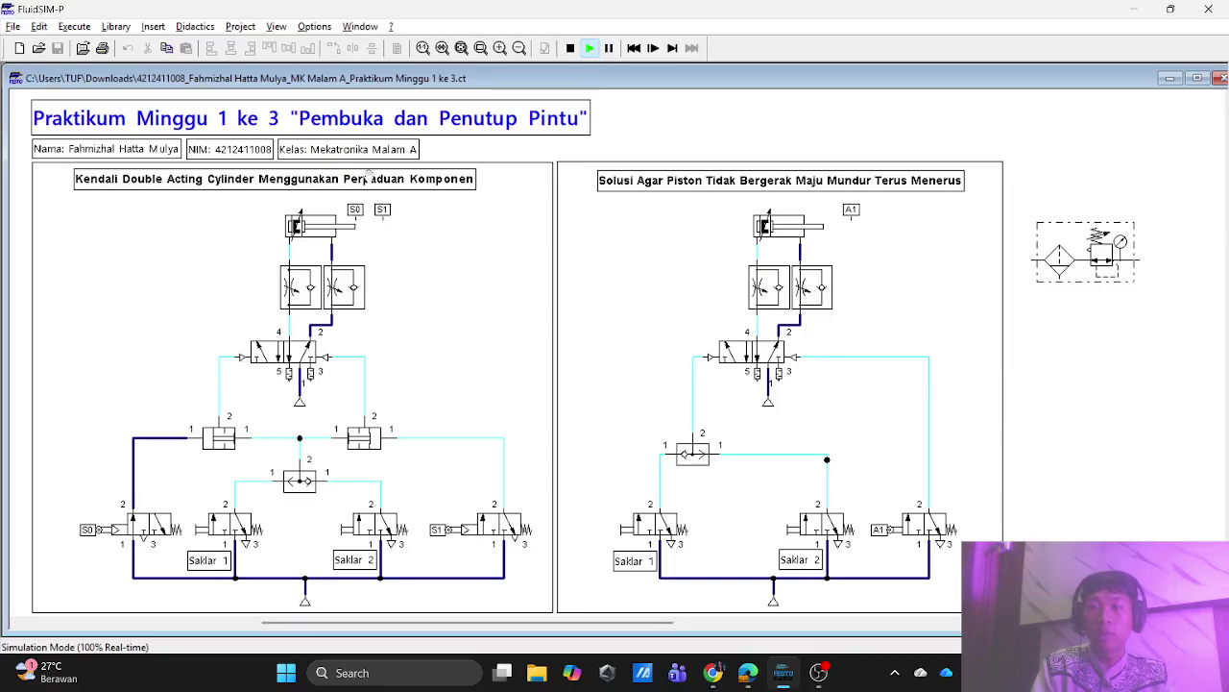
pyautogui.click(317, 26)
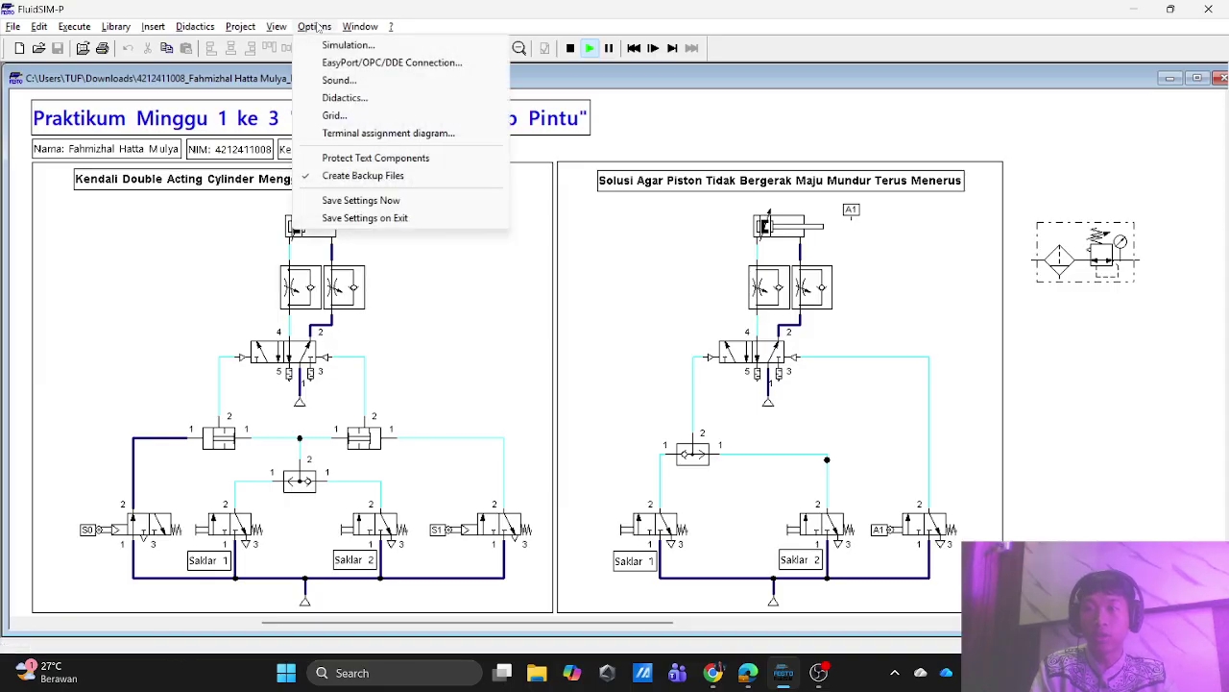
pyautogui.click(348, 46)
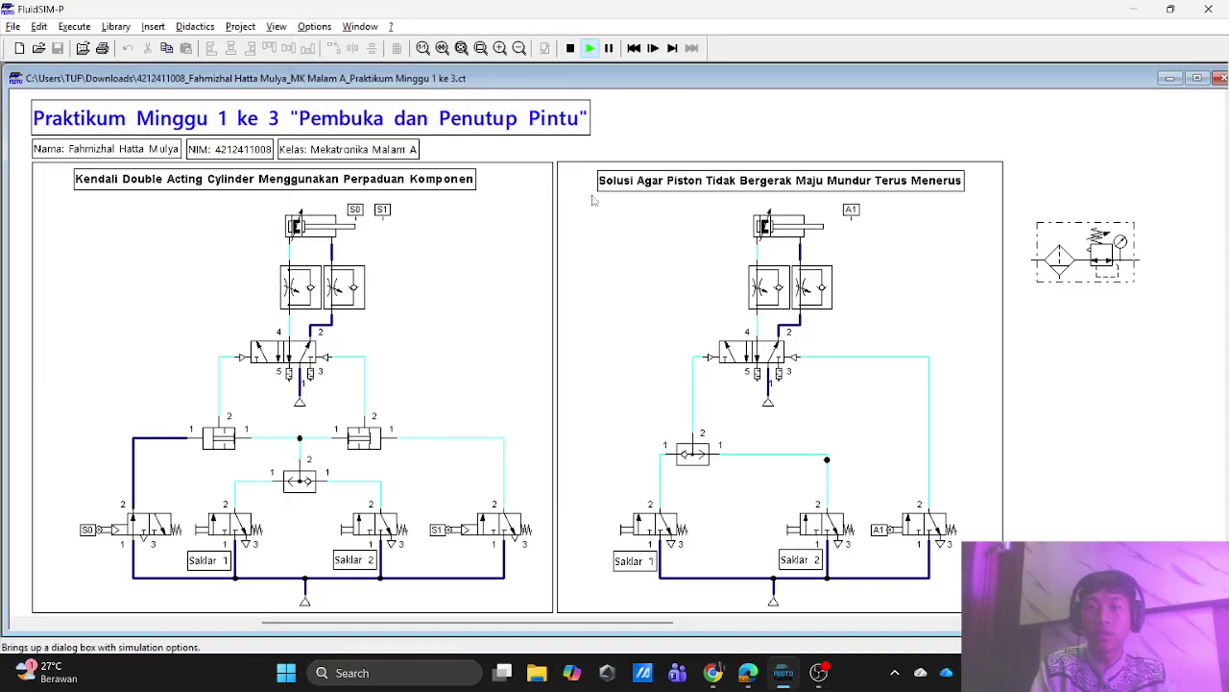
pyautogui.click(635, 285)
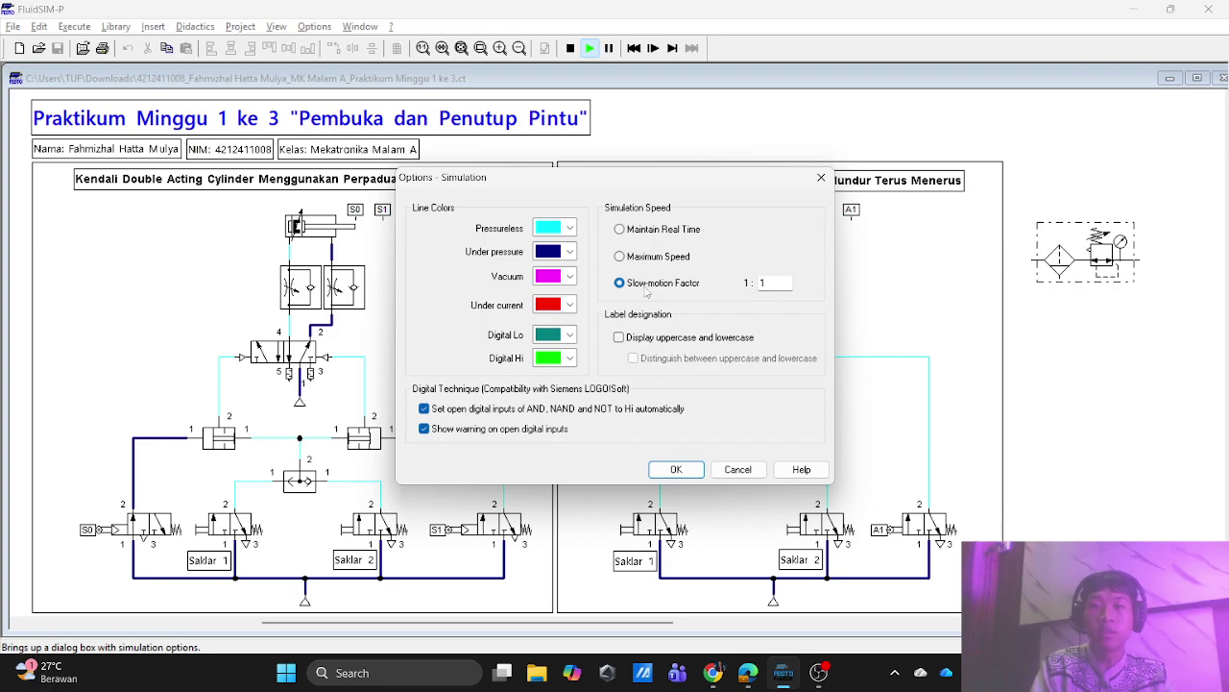
pyautogui.click(773, 284)
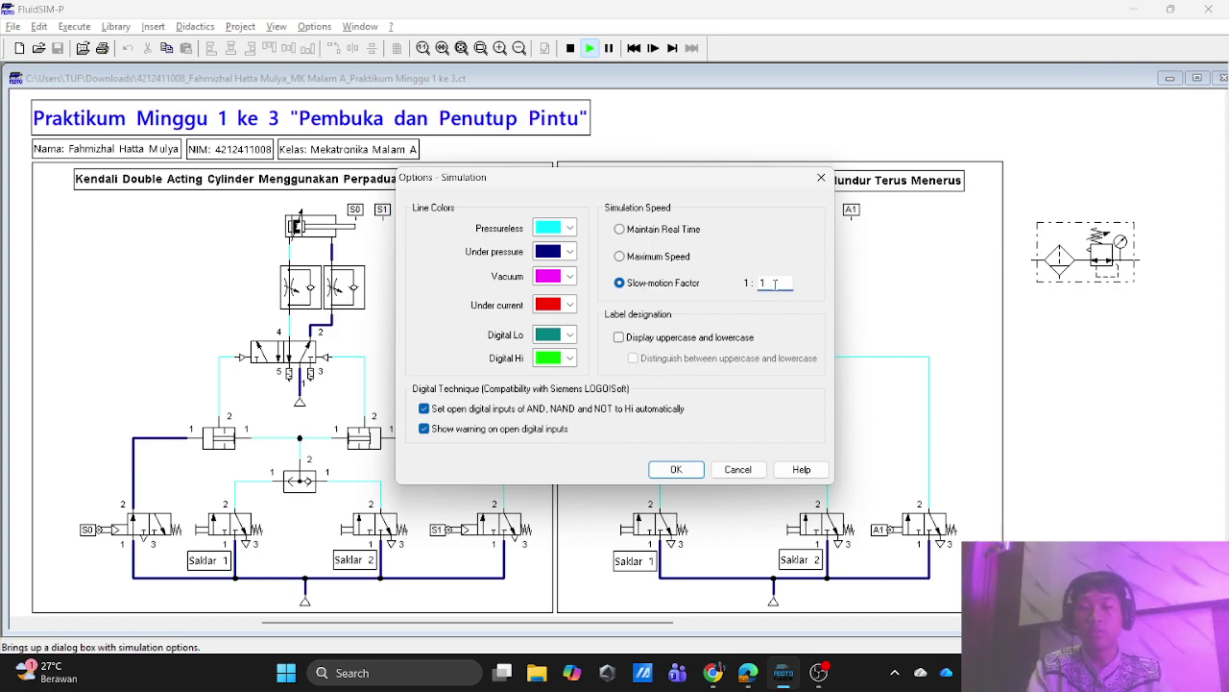
pyautogui.write('0')
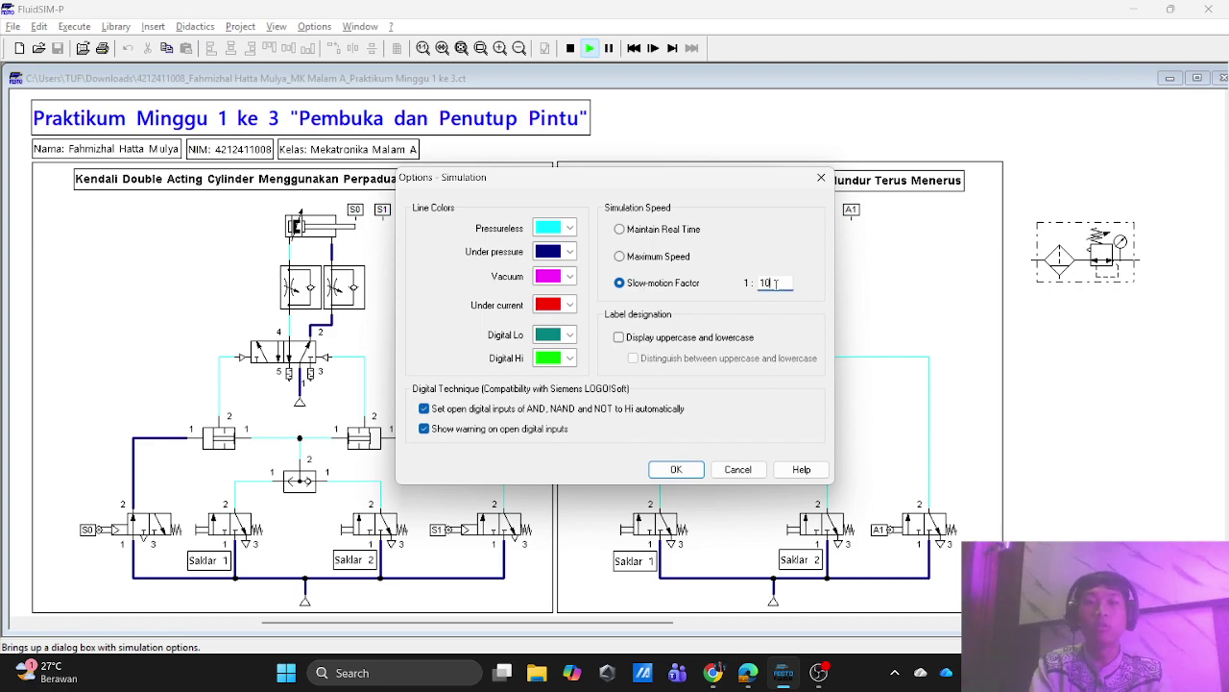
pyautogui.click(699, 469)
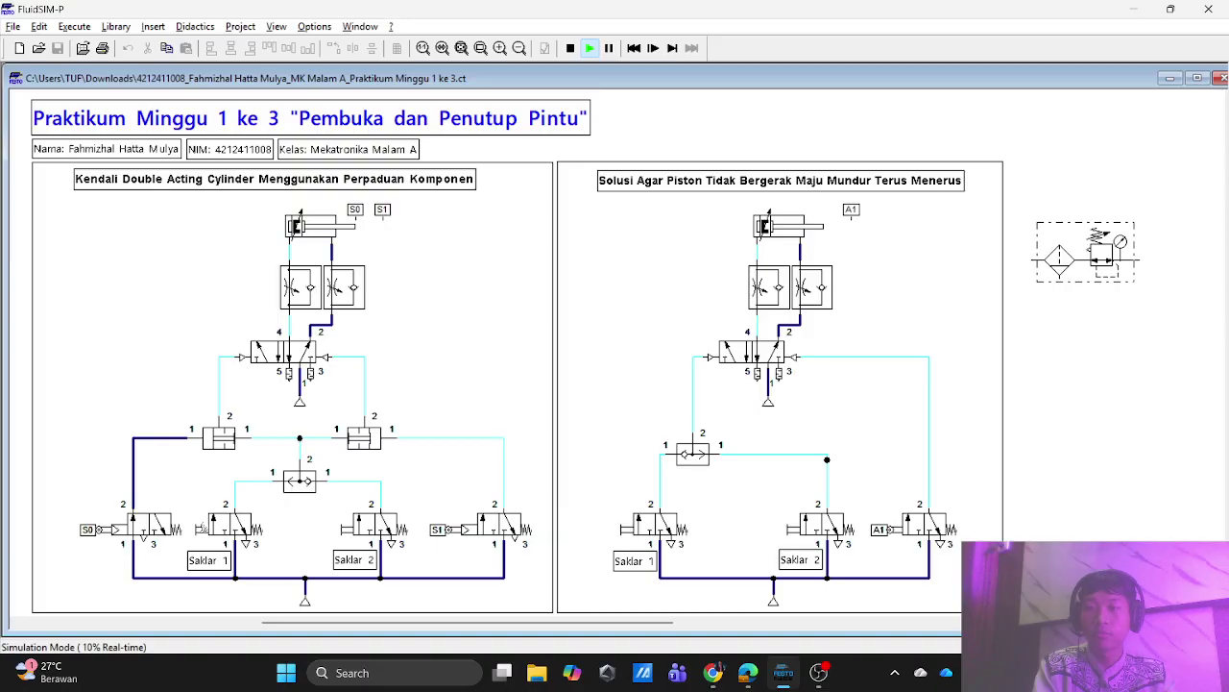
# - Cut the Kendali circuit's switch air supply to 0 bar while Saklar 1's extension stroke is paused, resume, and try Saklar 1 again
pyautogui.click(202, 527)
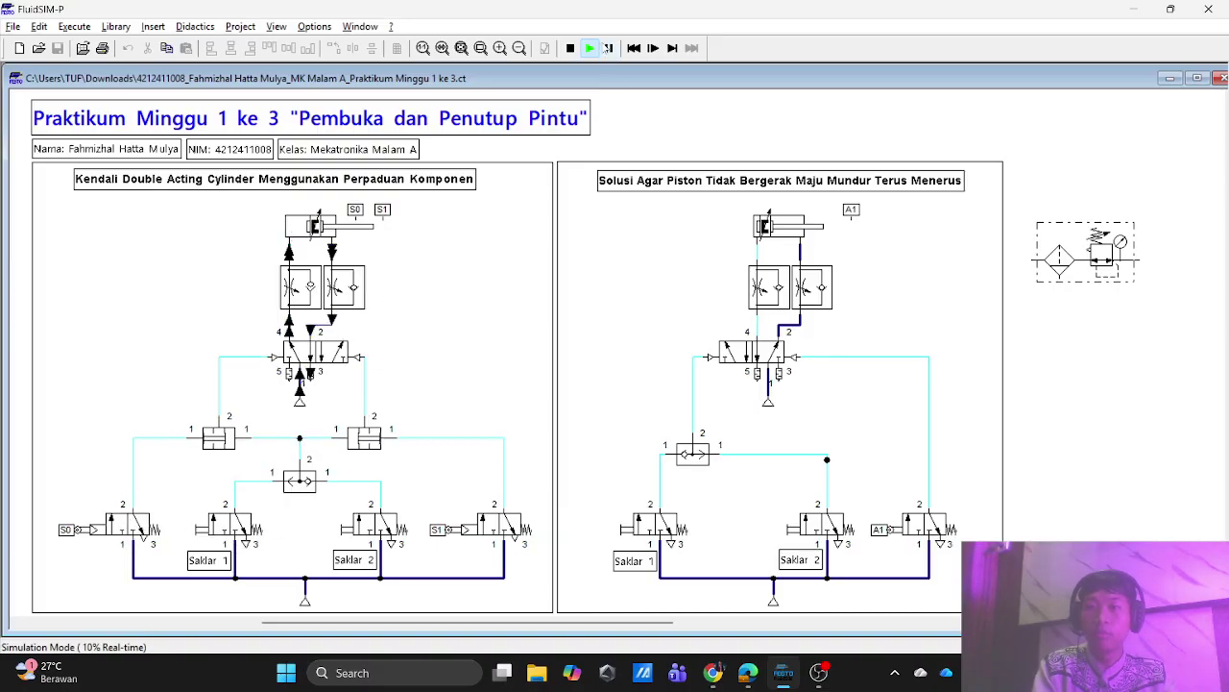
pyautogui.click(608, 49)
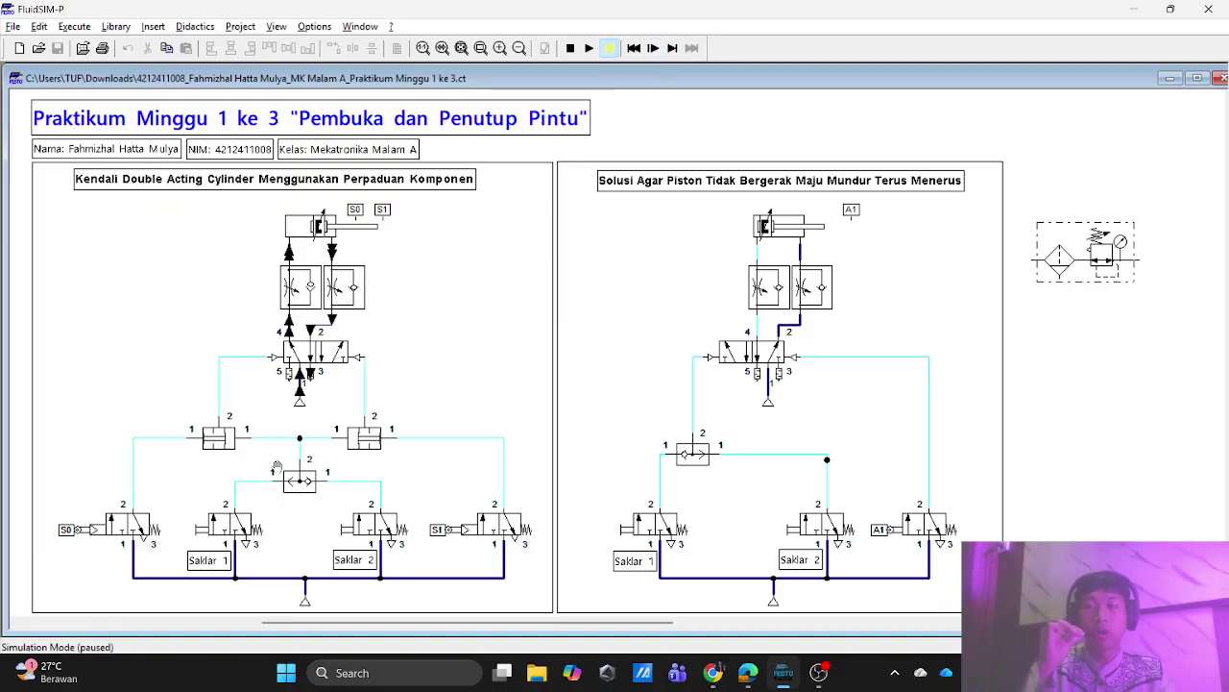
pyautogui.click(304, 601)
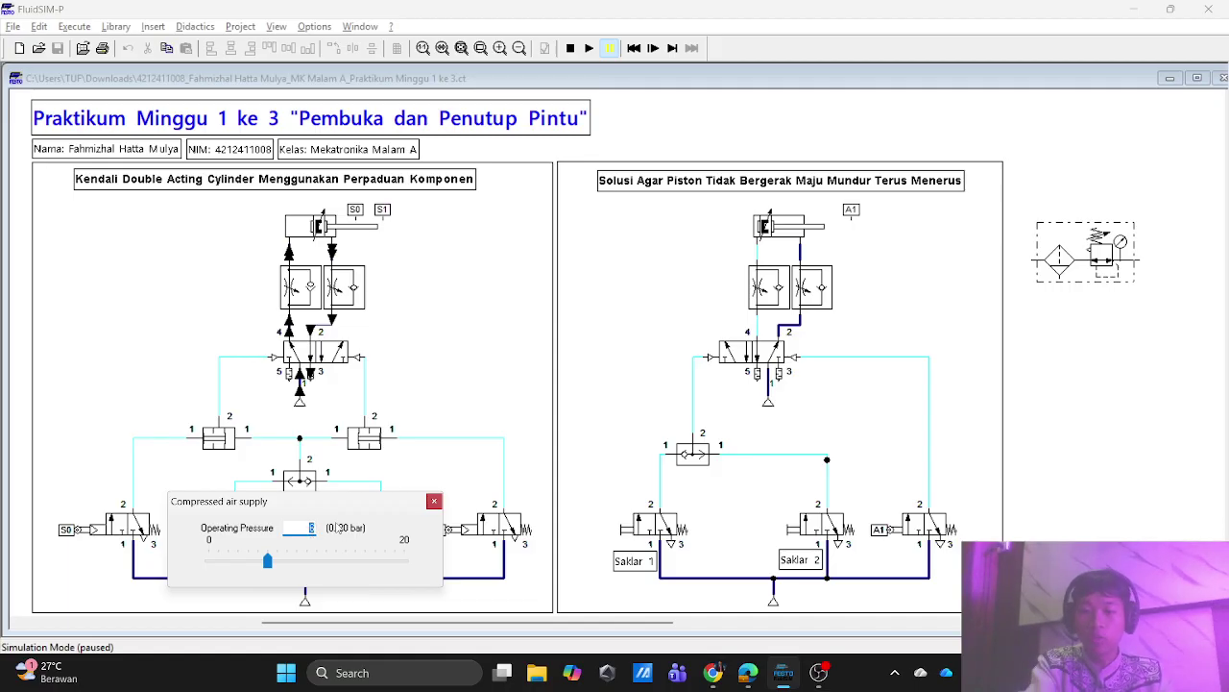
pyautogui.write('0')
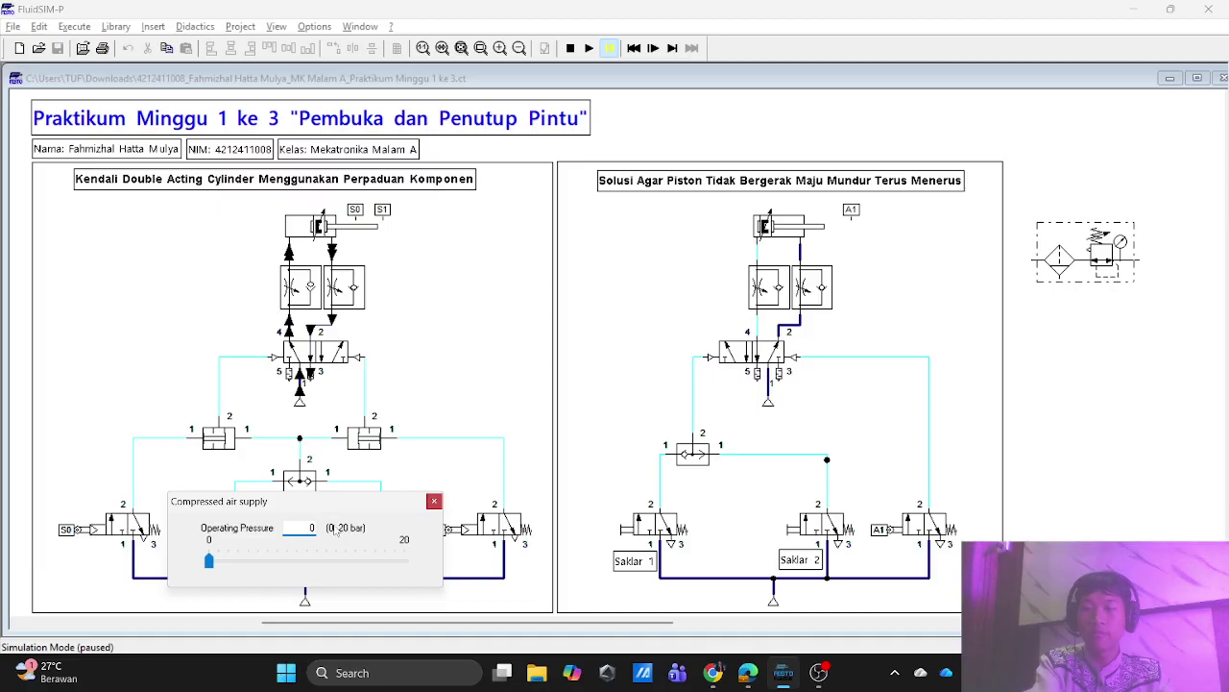
pyautogui.press('Return')
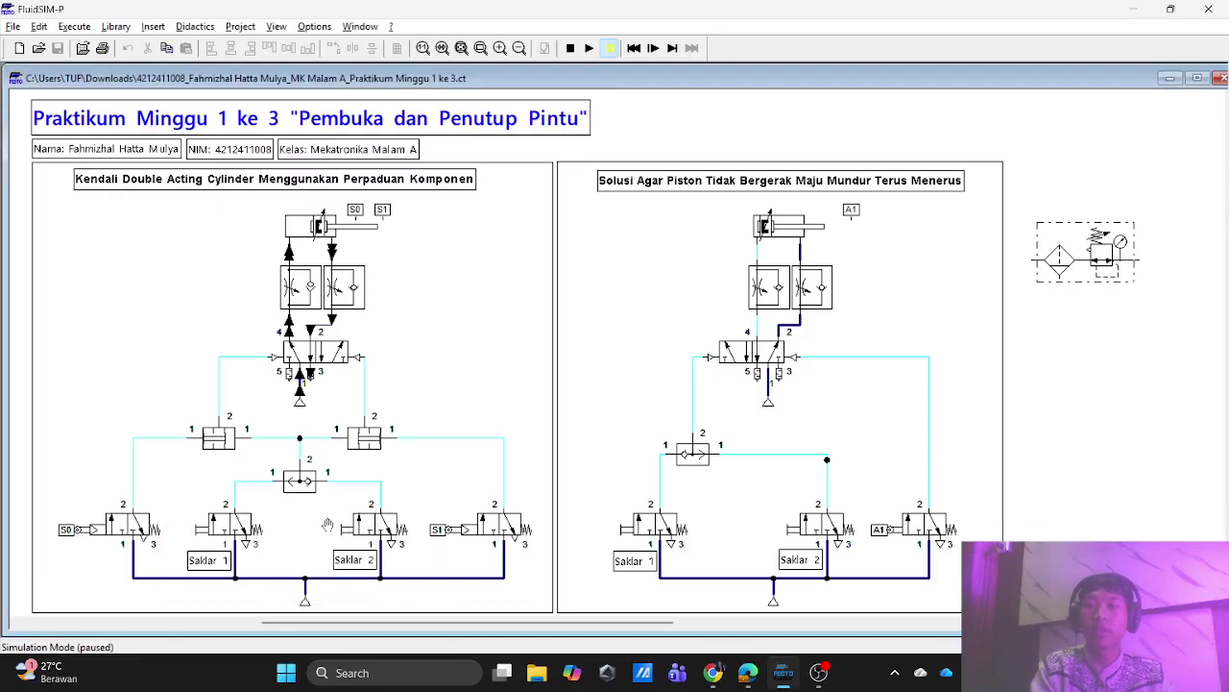
pyautogui.click(589, 50)
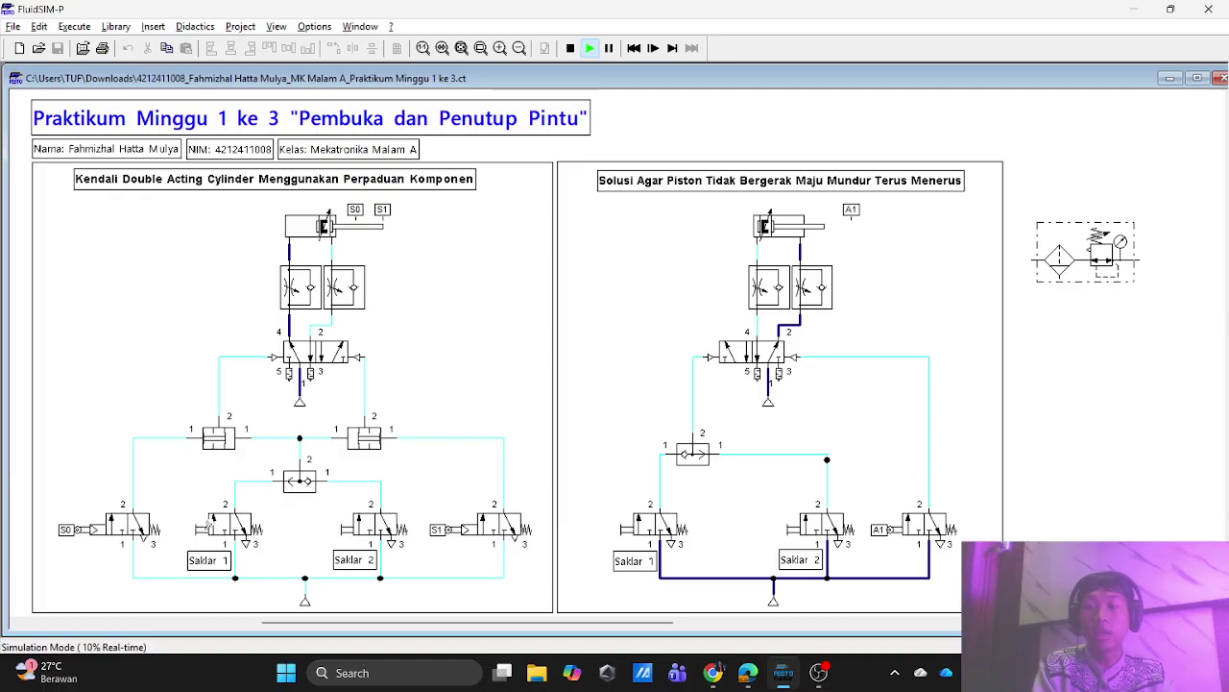
pyautogui.click(208, 520)
pyautogui.click(200, 523)
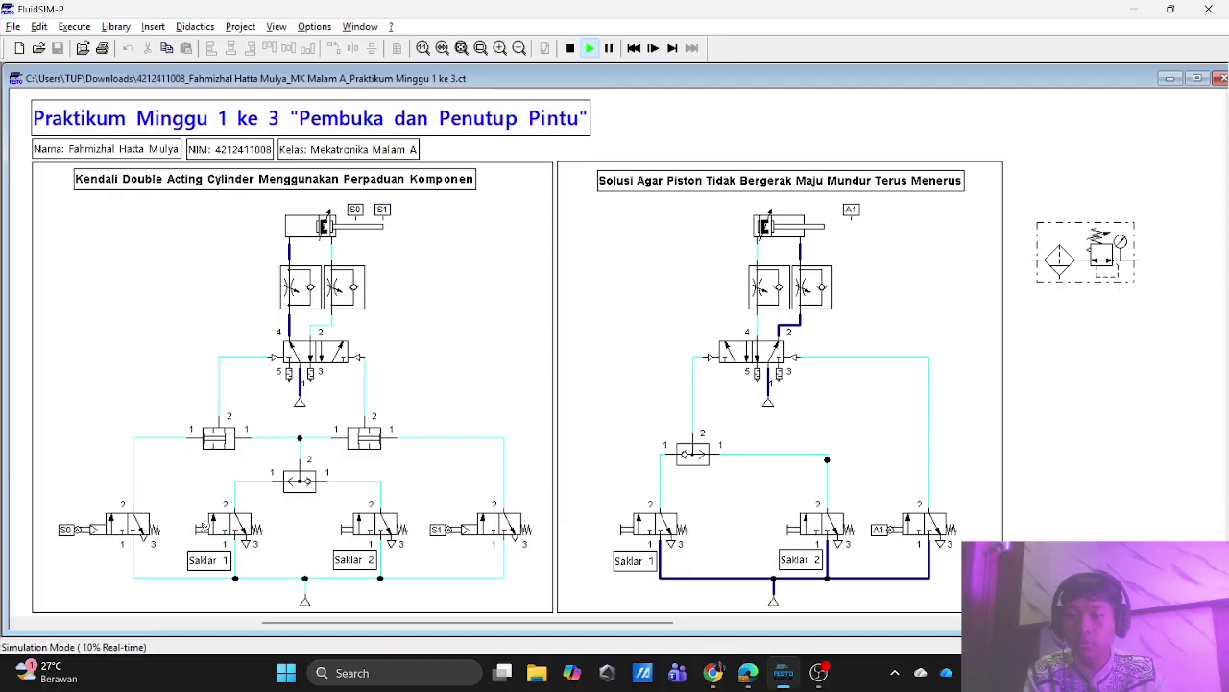
# - Restore the operating pressure of the Kendali circuit's switch air supply to 6 bar
pyautogui.click(307, 603)
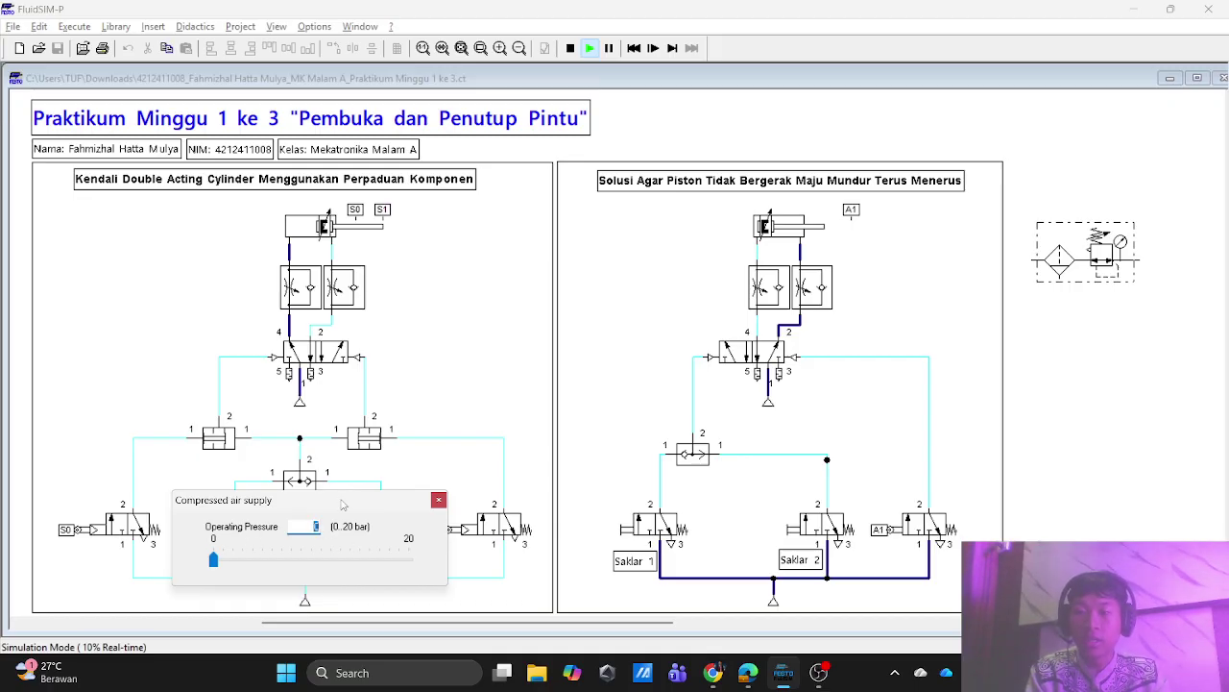
pyautogui.moveTo(288, 499); pyautogui.dragTo(335, 470)
pyautogui.write('6')
pyautogui.press('Return')
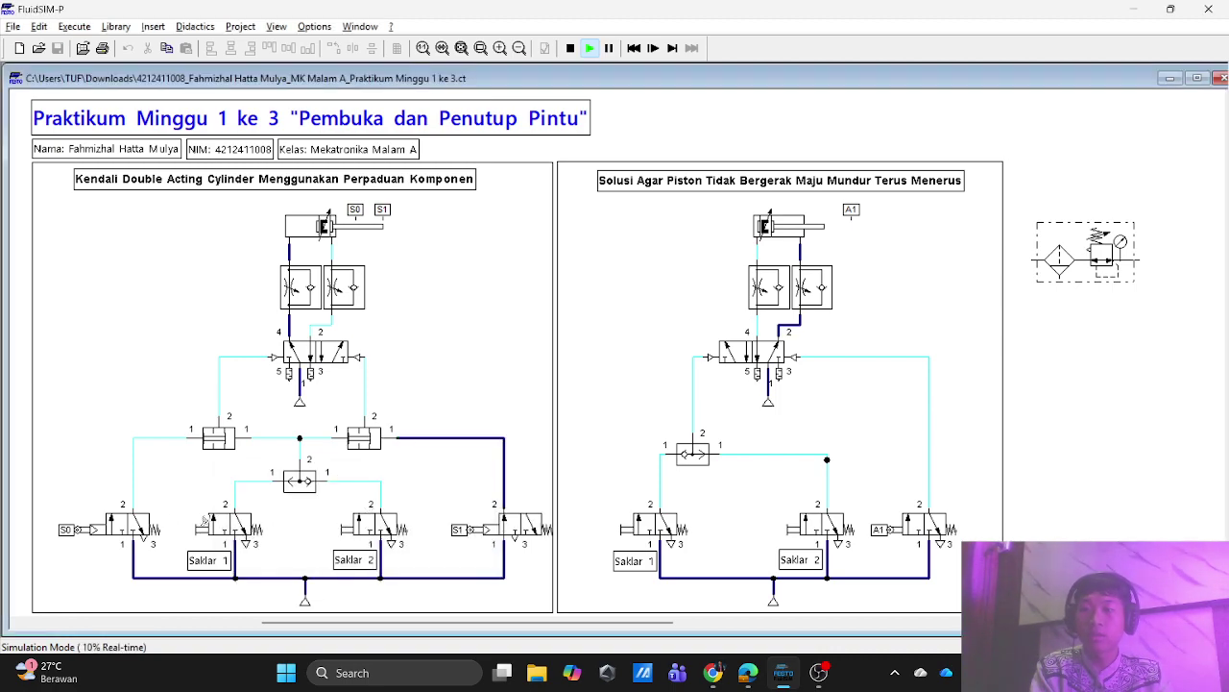
# - Retract the Kendali circuit's piston with Saklar 1, pausing mid-stroke to set the switch air supply to 0 bar before resuming
pyautogui.click(202, 520)
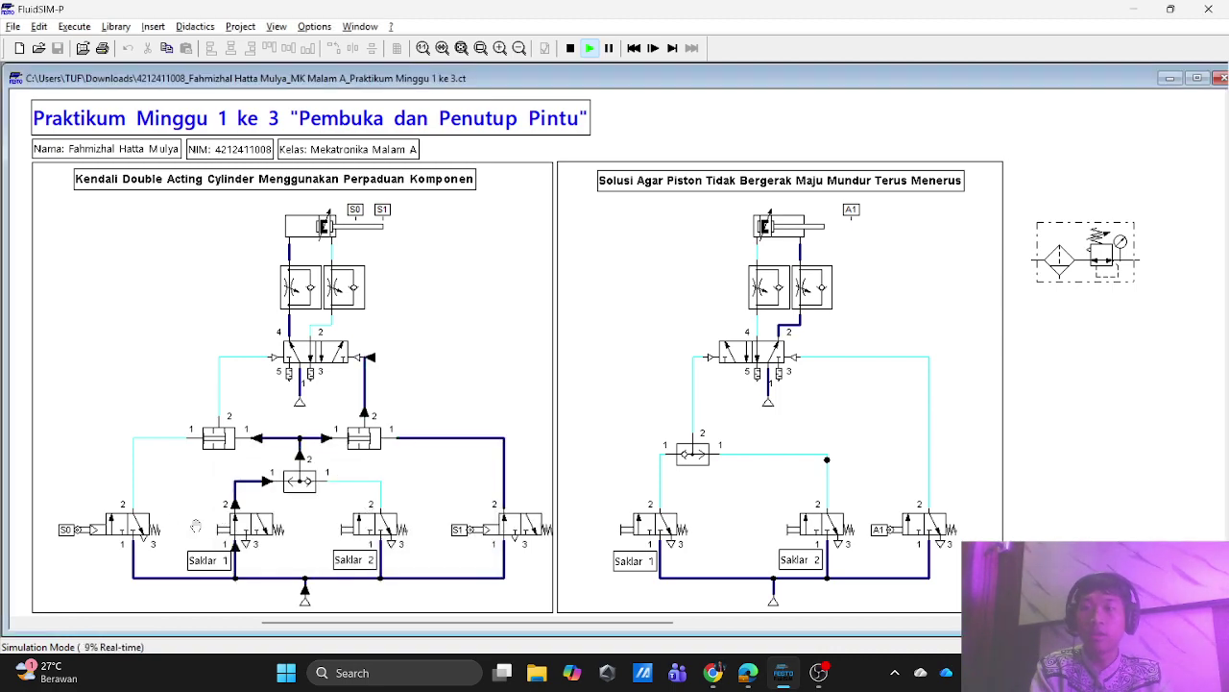
pyautogui.click(609, 48)
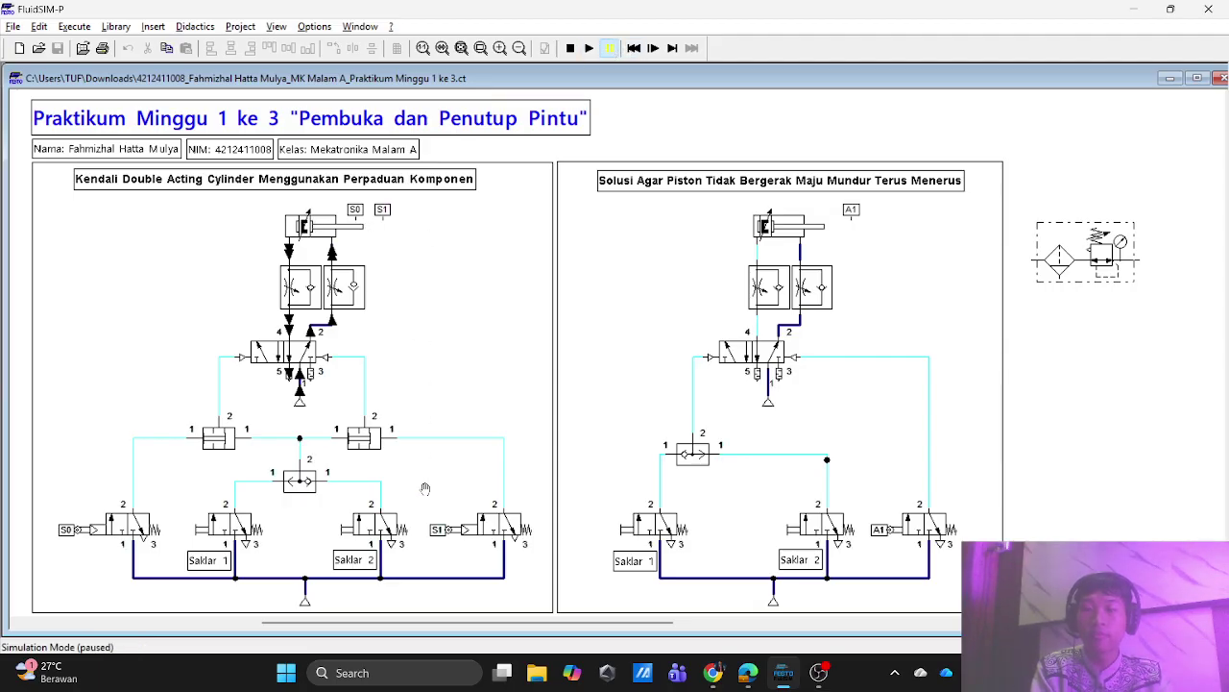
pyautogui.doubleClick(304, 601)
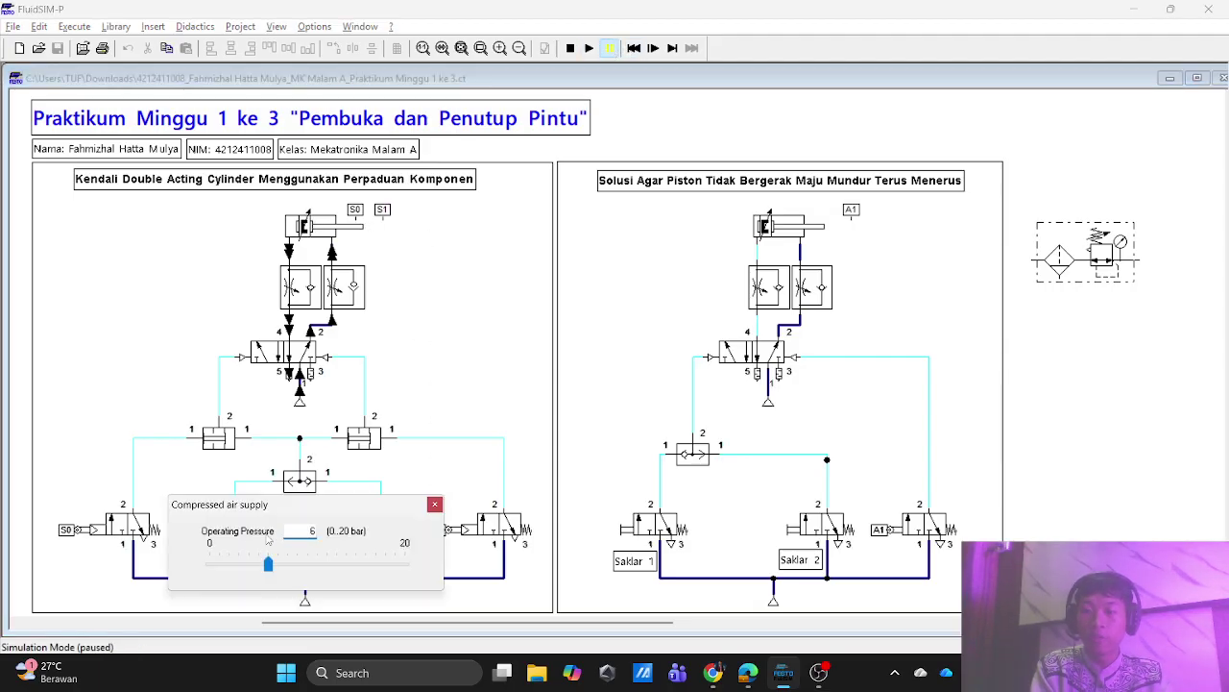
pyautogui.press('BackSpace')
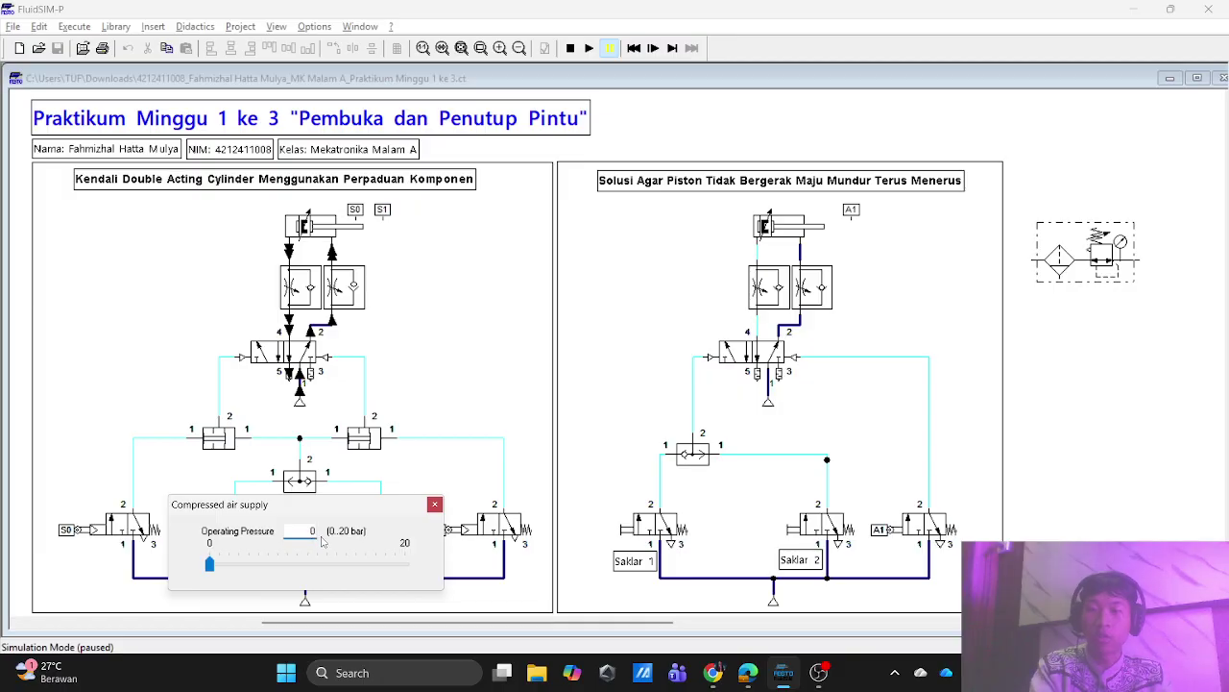
pyautogui.write('0')
pyautogui.press('Return')
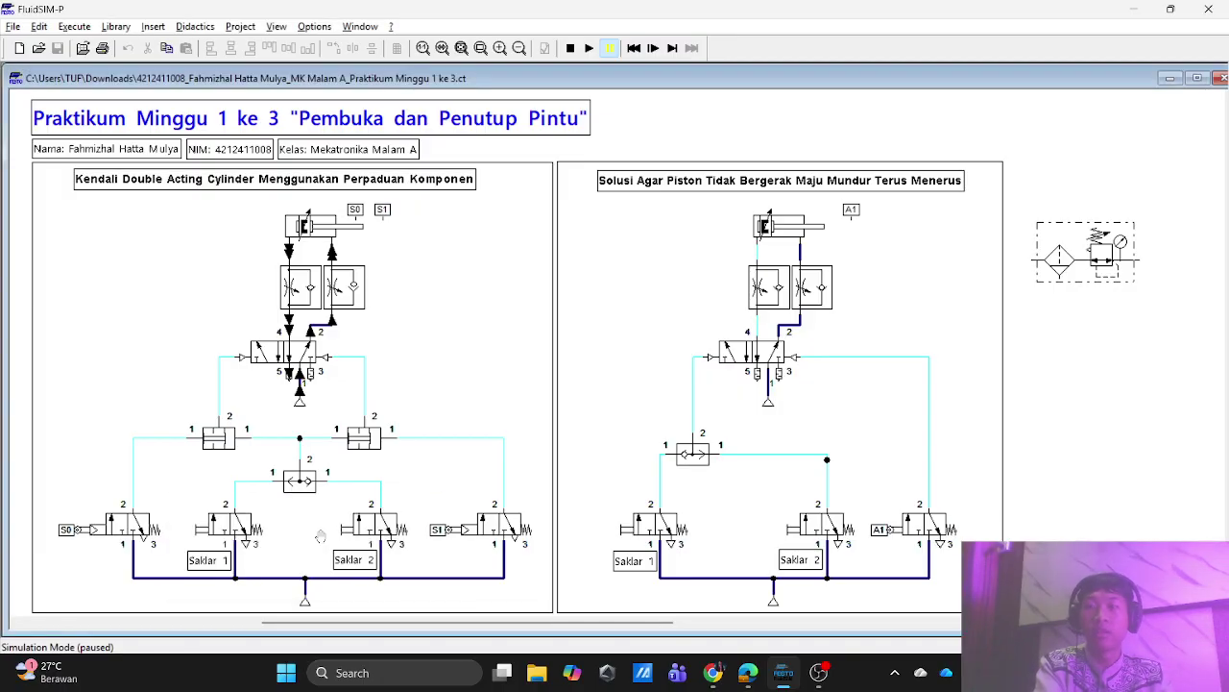
pyautogui.click(589, 48)
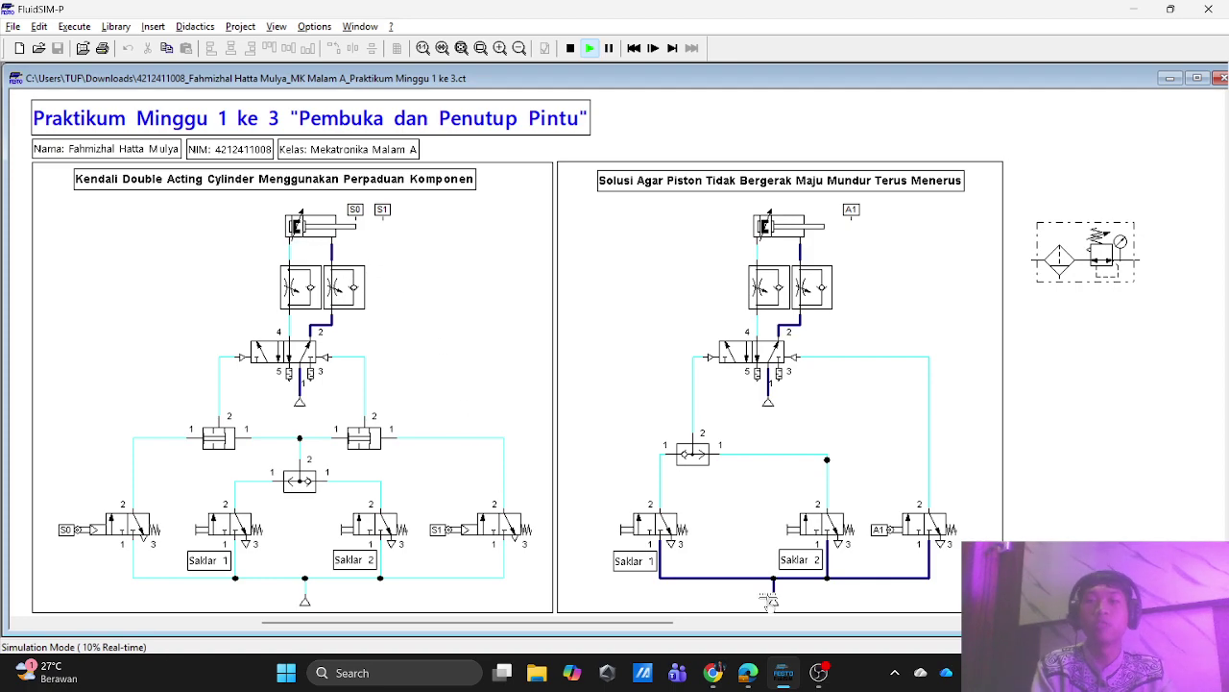
# - Switch to the module PDF in Edge and read questions 1 and 2 about air supply failure and a continuously held button
pyautogui.click(750, 678)
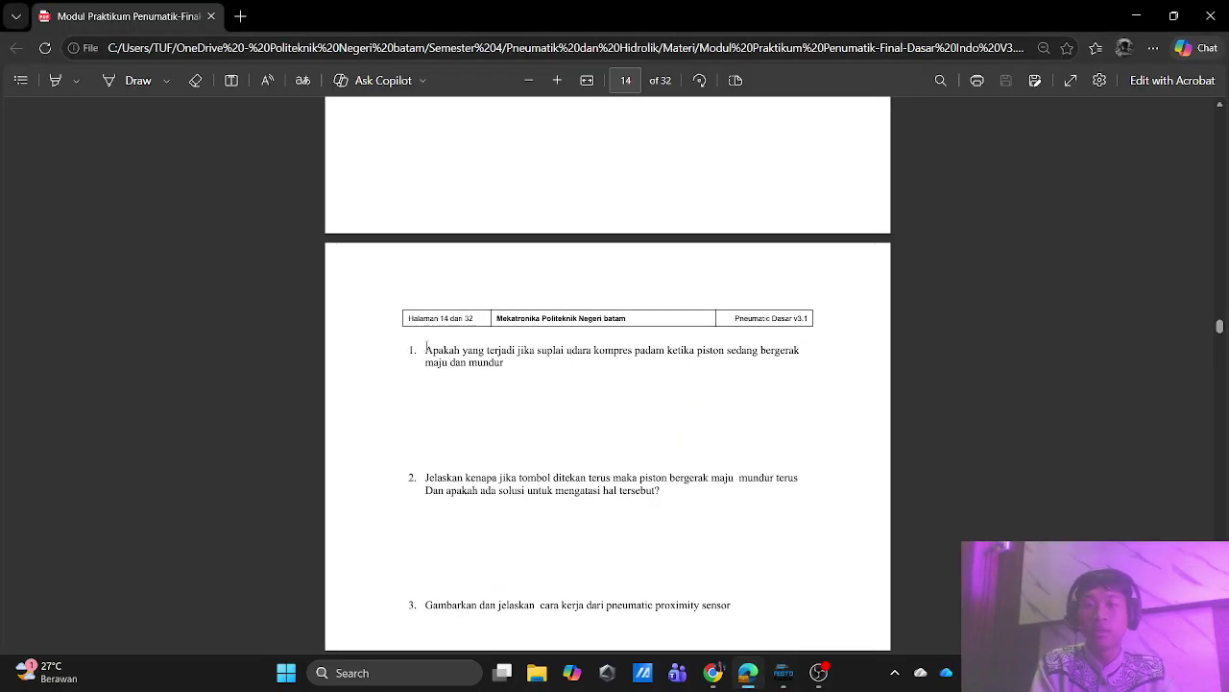
pyautogui.moveTo(425, 320); pyautogui.dragTo(621, 320)
pyautogui.click(594, 353)
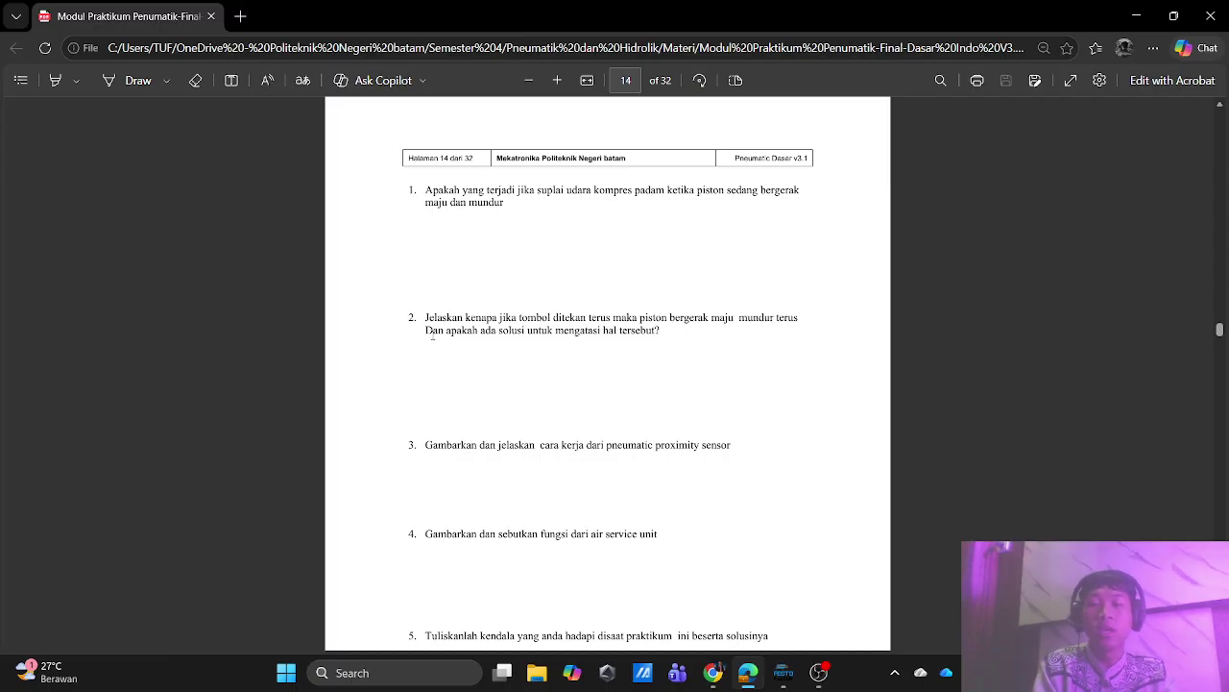
pyautogui.moveTo(432, 334); pyautogui.dragTo(667, 354)
pyautogui.click(607, 334)
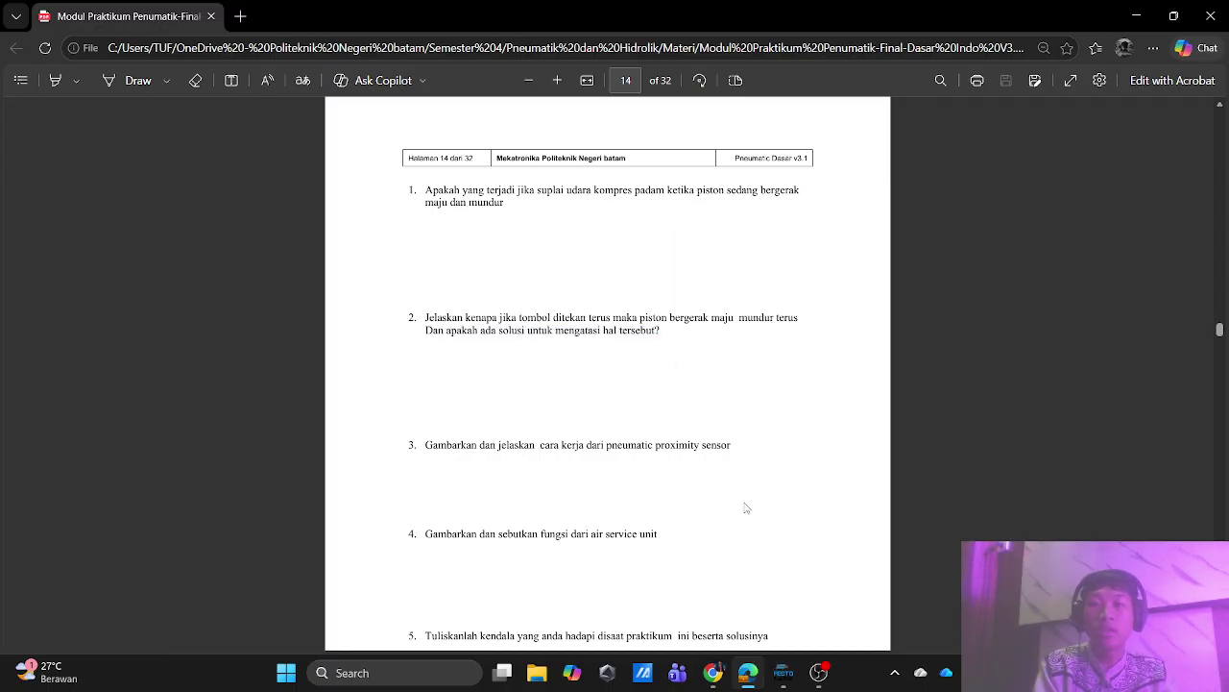
# - Switch to FluidSIM-P and restore the operating pressure of the Kendali circuit's switch air supply
pyautogui.click(782, 672)
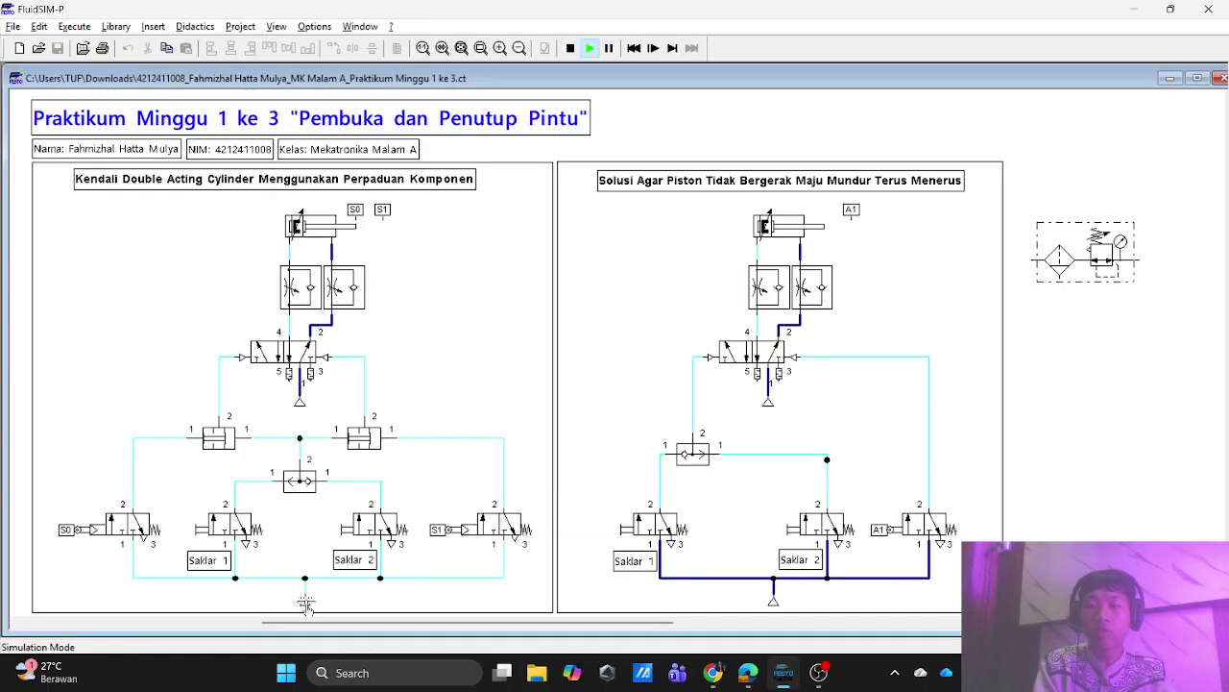
pyautogui.click(305, 603)
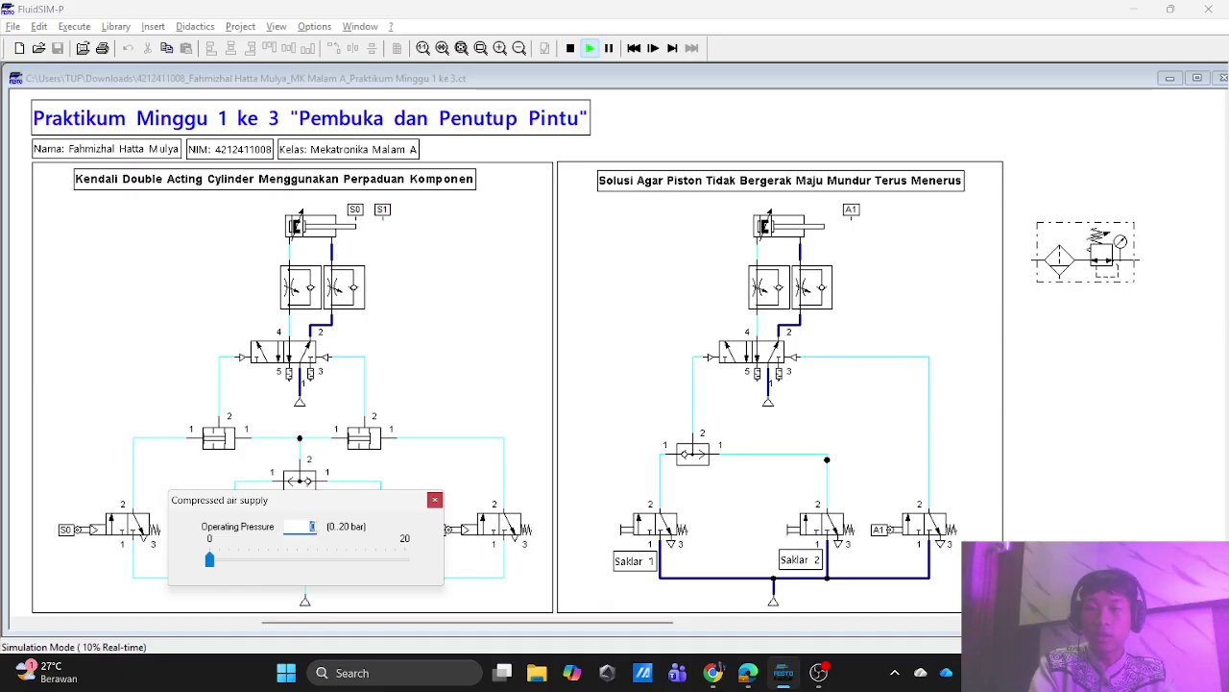
pyautogui.press('Return')
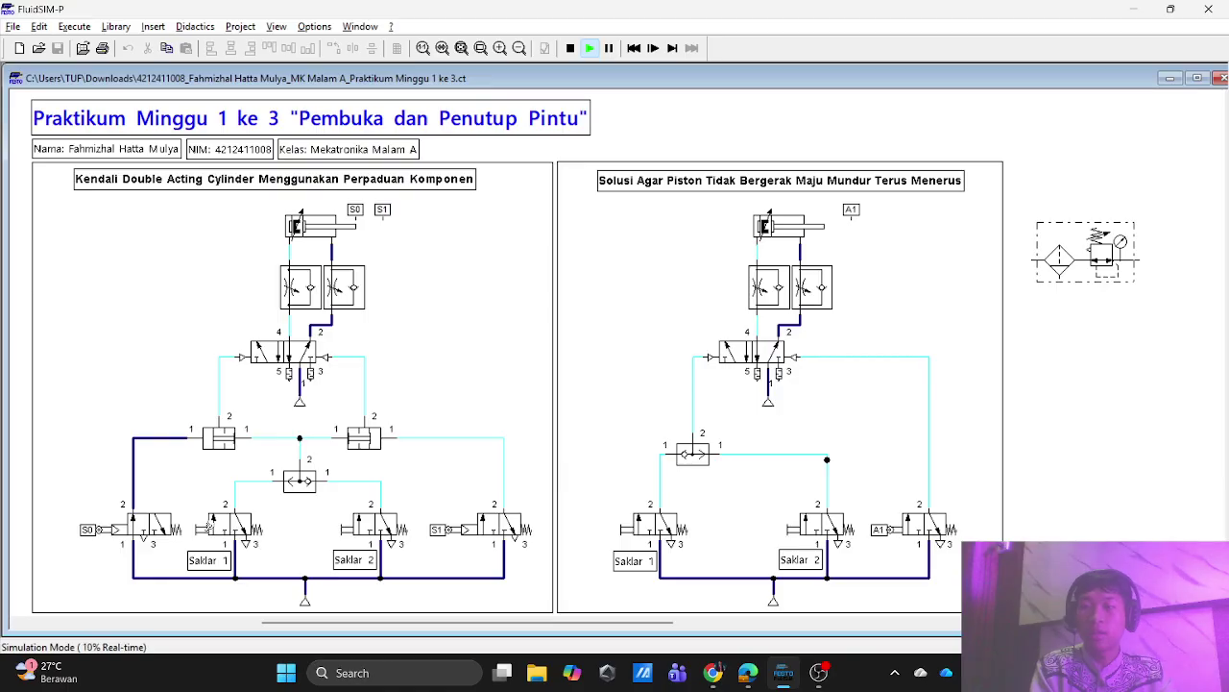
# - Set the simulation speed to Maintain Real Time and move the Kendali circuit's piston out and back by holding Saklar 1
pyautogui.click(208, 527)
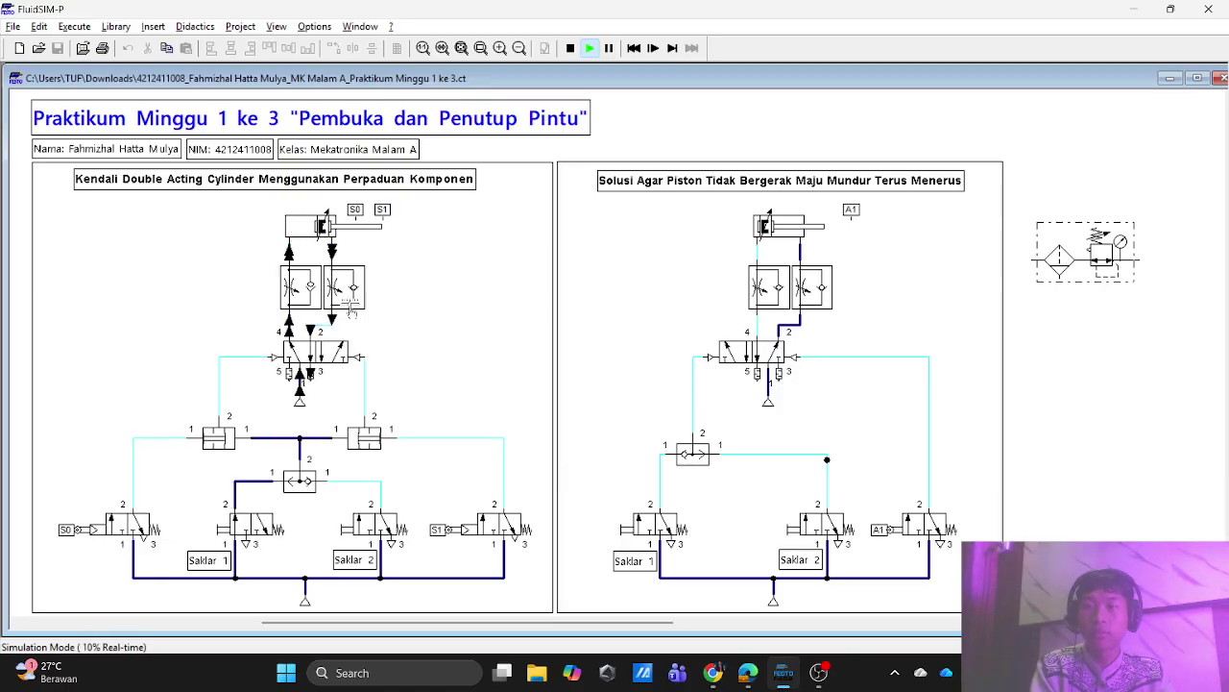
pyautogui.click(315, 26)
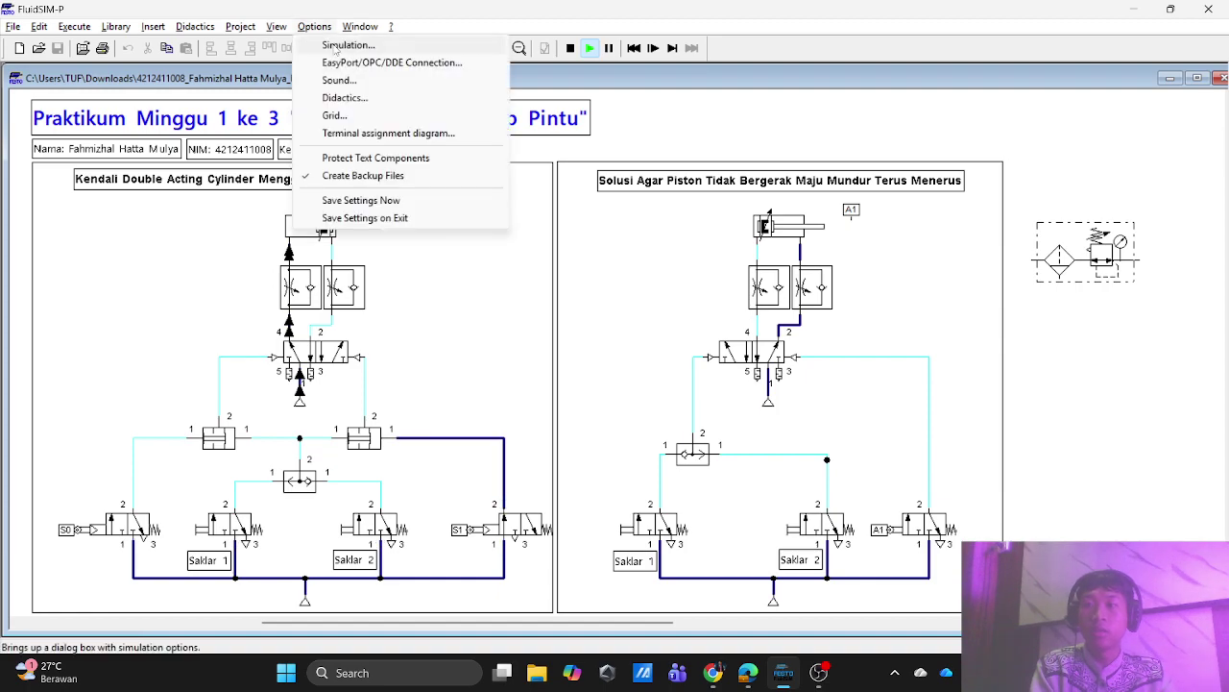
pyautogui.click(341, 43)
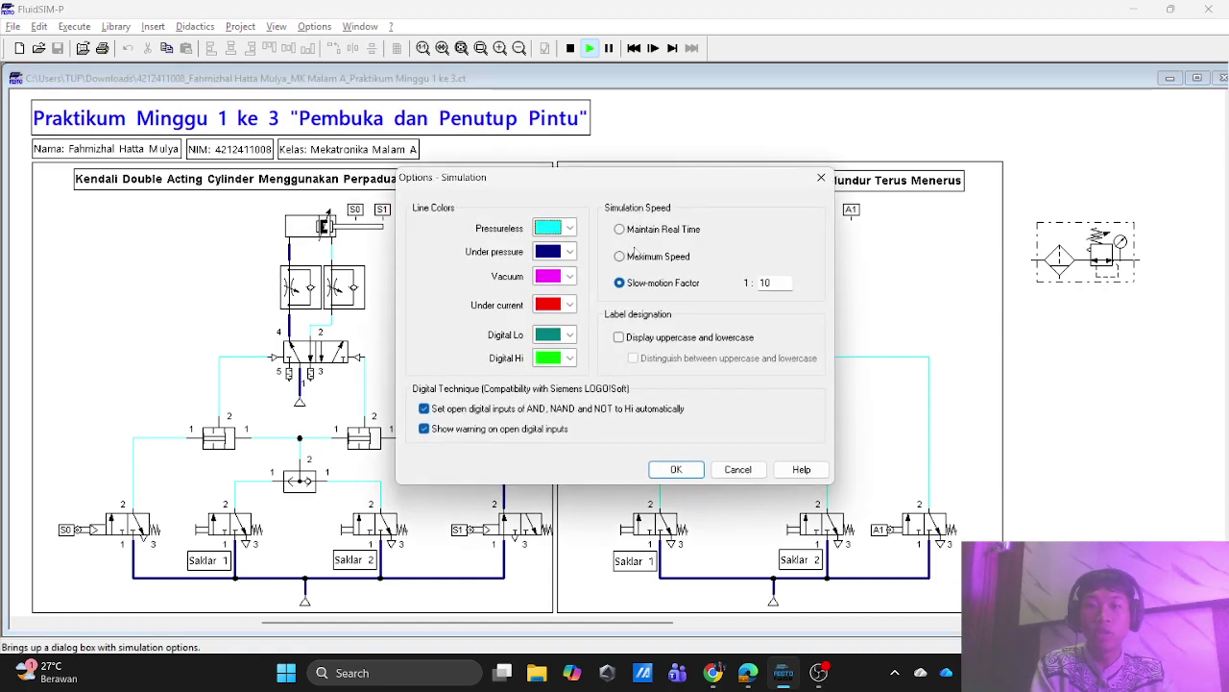
pyautogui.click(642, 230)
pyautogui.click(676, 469)
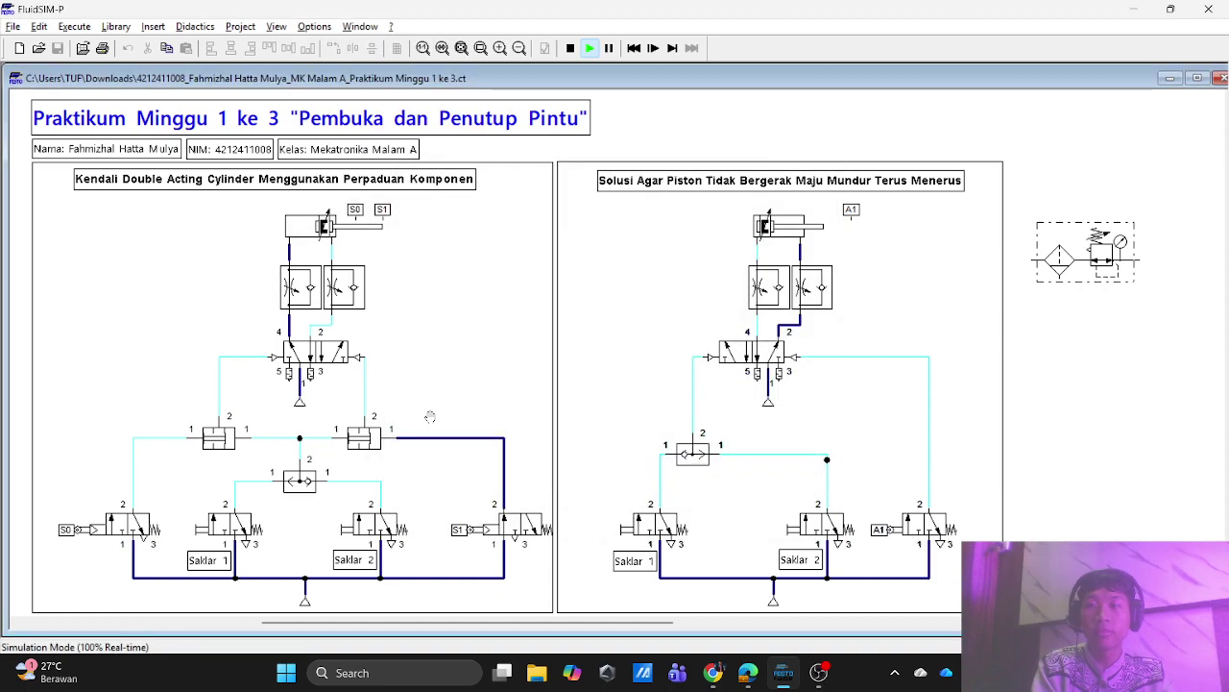
pyautogui.click(204, 526)
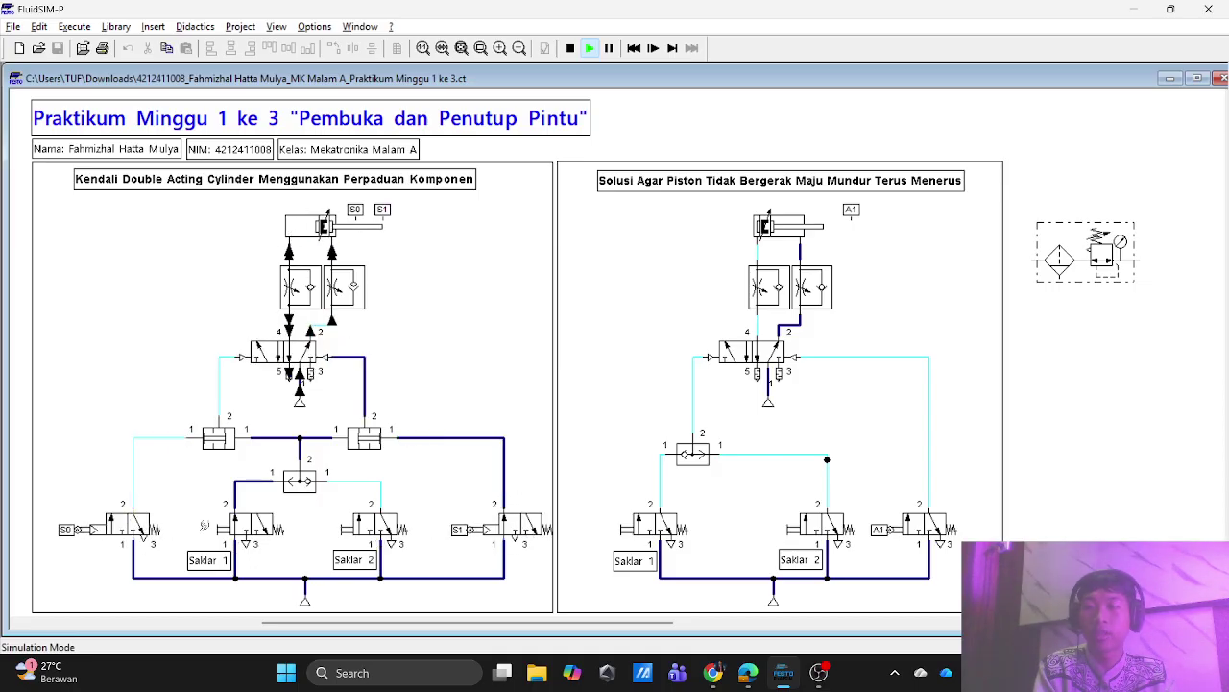
pyautogui.click(203, 525)
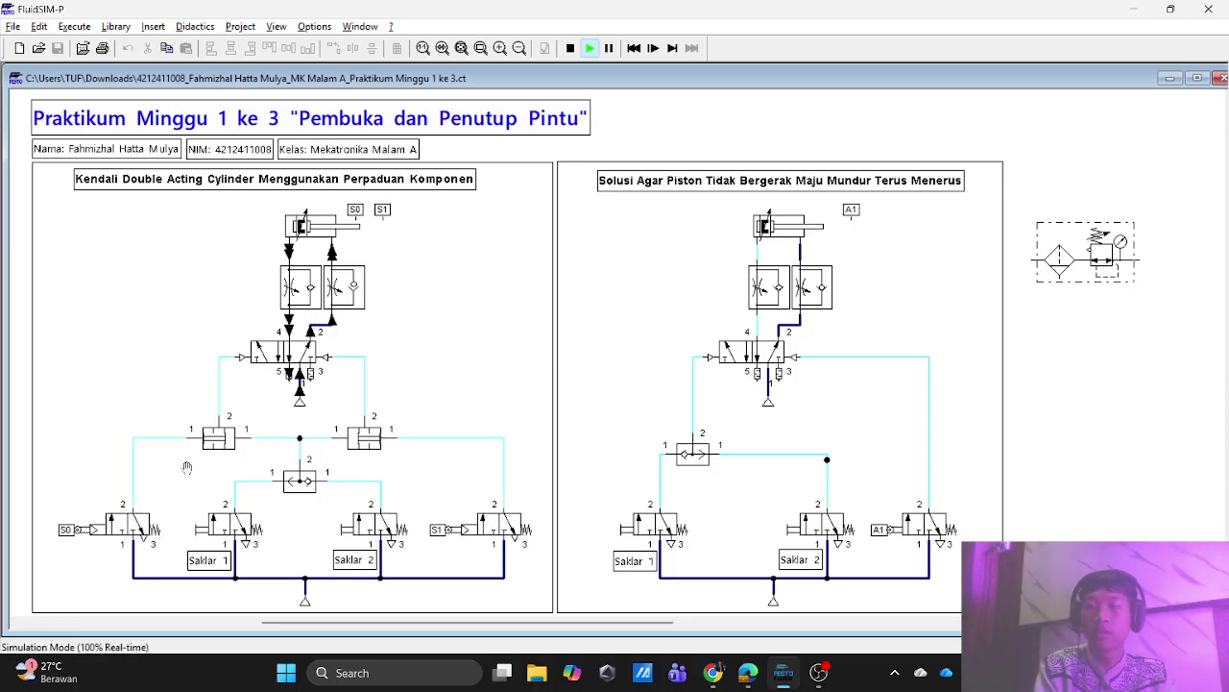
# - Switch to the module PDF in Edge and read question 2 about the continuously held button and its possible solution
pyautogui.click(747, 672)
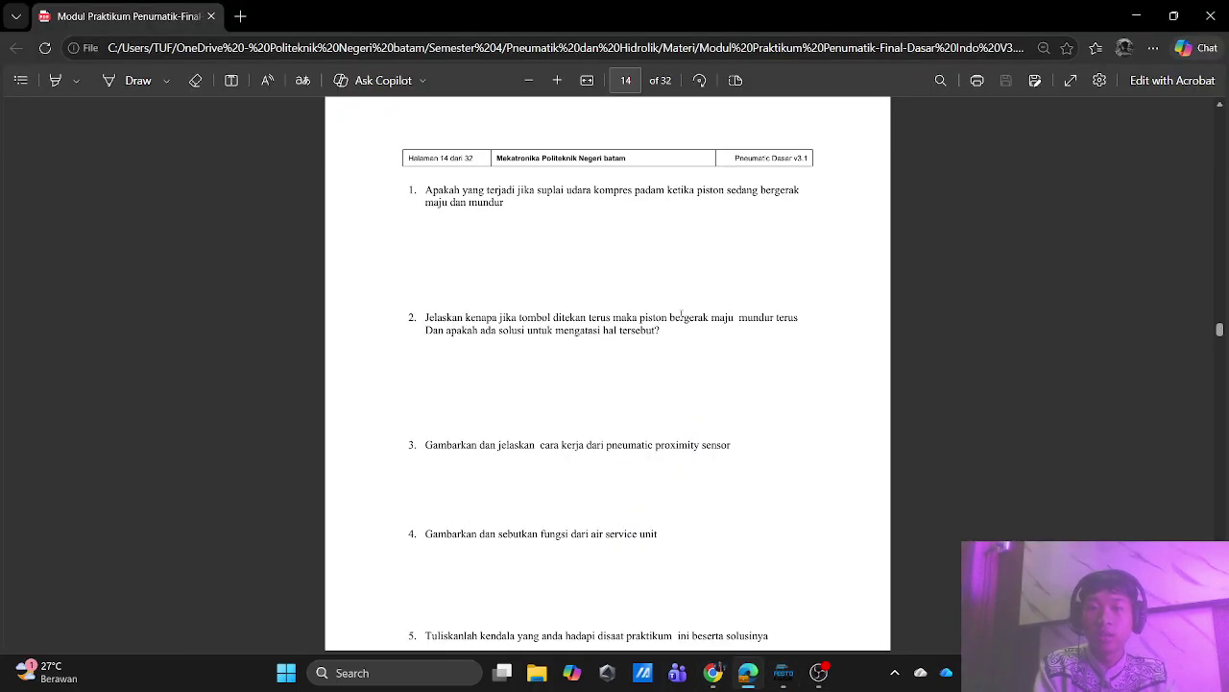
pyautogui.moveTo(741, 317); pyautogui.dragTo(791, 319)
pyautogui.click(670, 316)
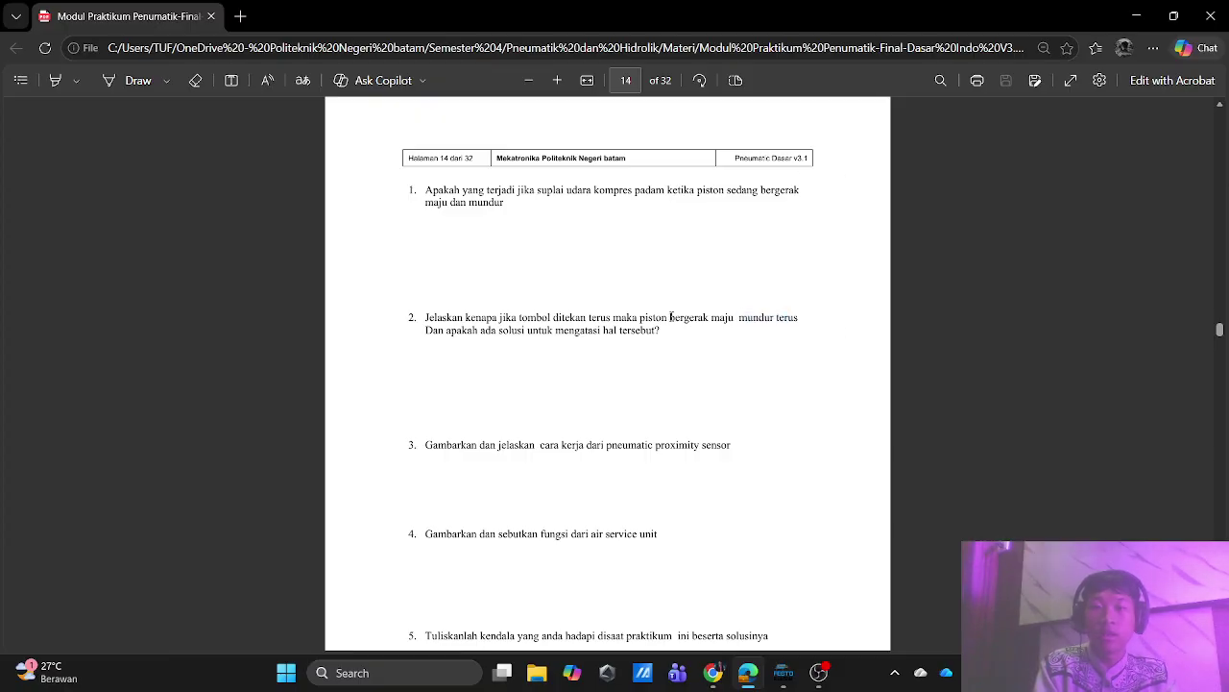
pyautogui.moveTo(453, 331); pyautogui.dragTo(653, 331)
pyautogui.click(616, 396)
# - Check the circuits in FluidSIM-P, then return to the module PDF in Edge and reread the Latihan 4 problem description
pyautogui.click(783, 672)
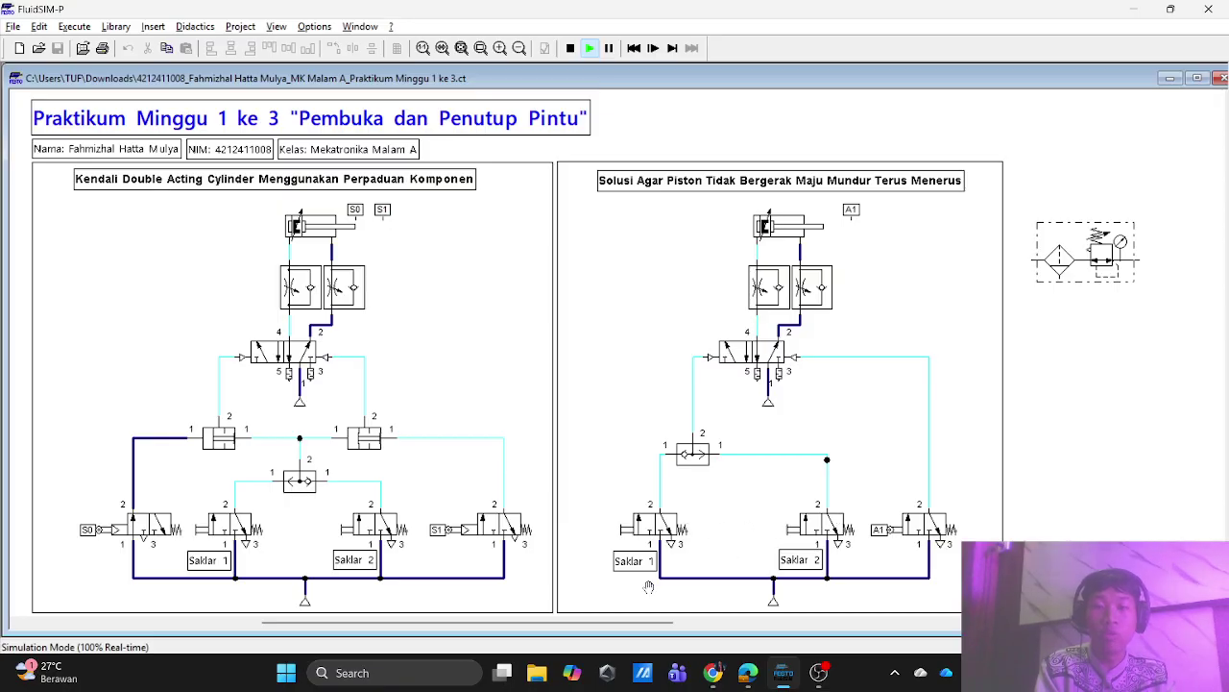
pyautogui.click(748, 673)
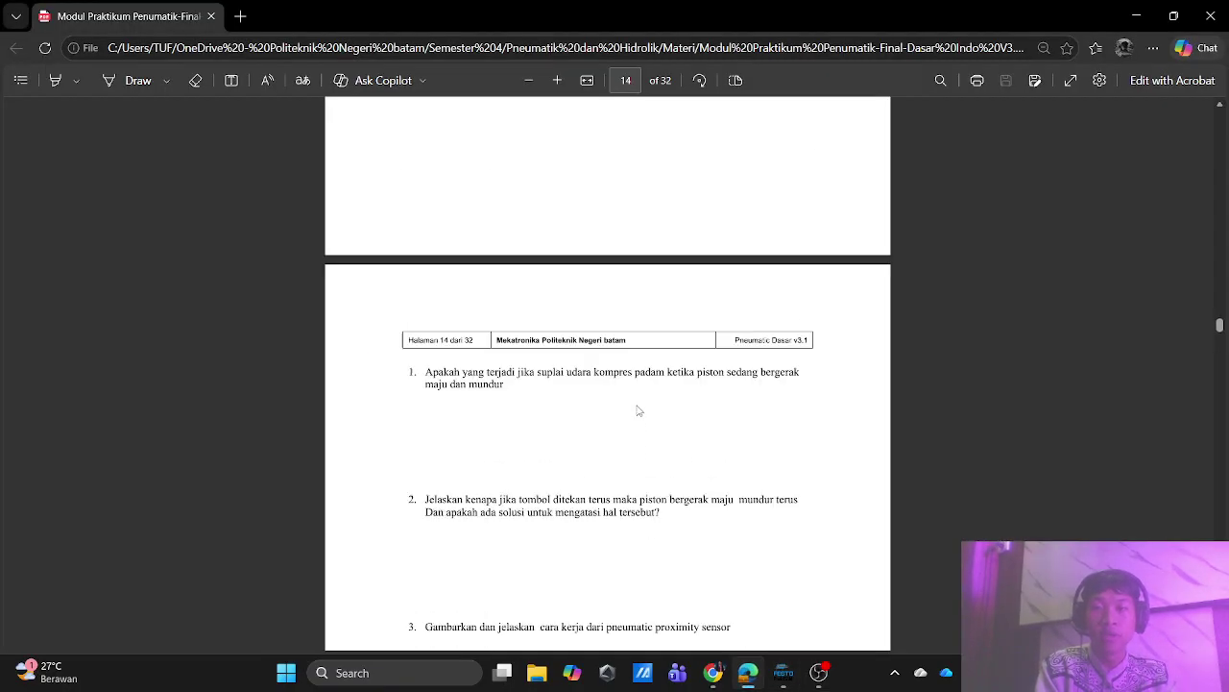
pyautogui.scroll(-5, 638, 411)
pyautogui.scroll(5, 638, 411)
pyautogui.moveTo(409, 267); pyautogui.dragTo(642, 292)
pyautogui.click(635, 307)
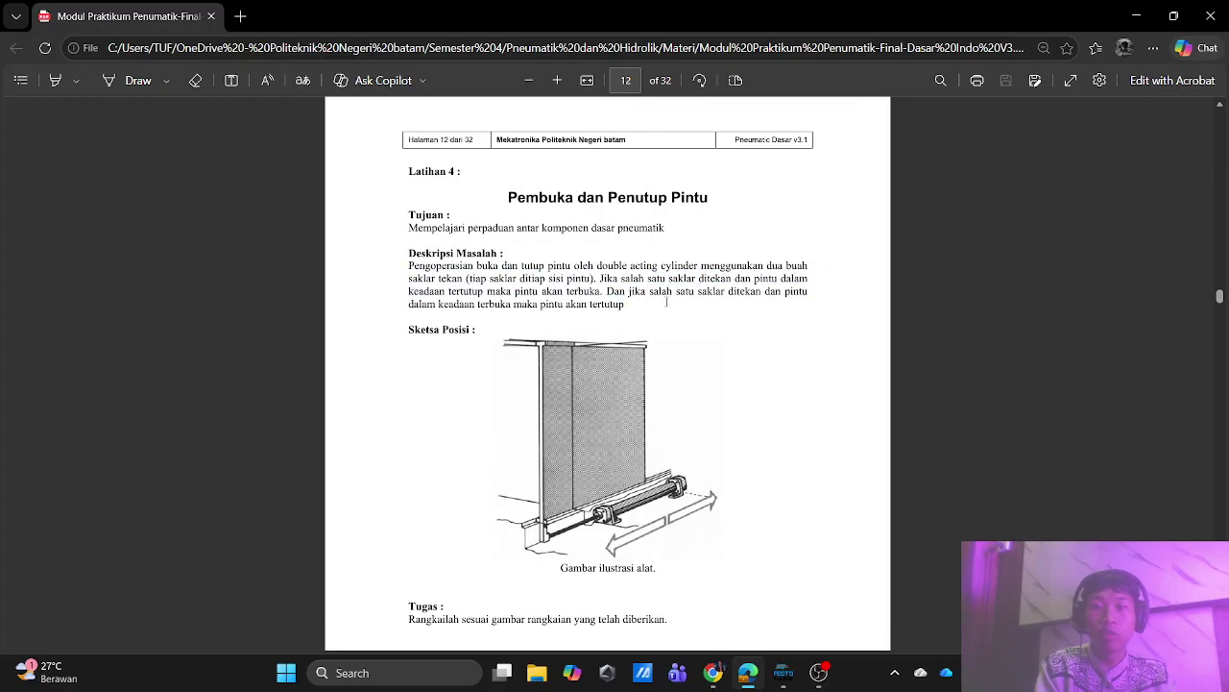
pyautogui.moveTo(438, 279); pyautogui.dragTo(569, 278)
pyautogui.click(569, 279)
# - Switch to FluidSIM-P and test the Solusi circuit's piston by holding Saklar 1 and Saklar 2 in turn
pyautogui.click(784, 672)
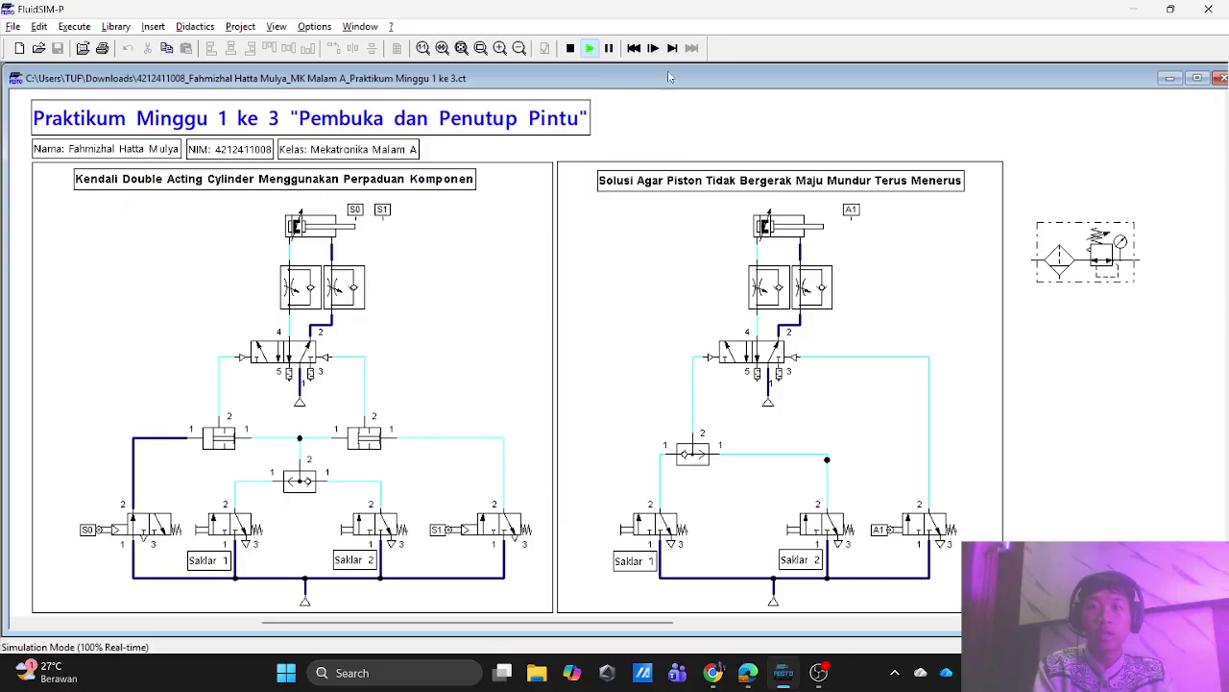
pyautogui.click(635, 521)
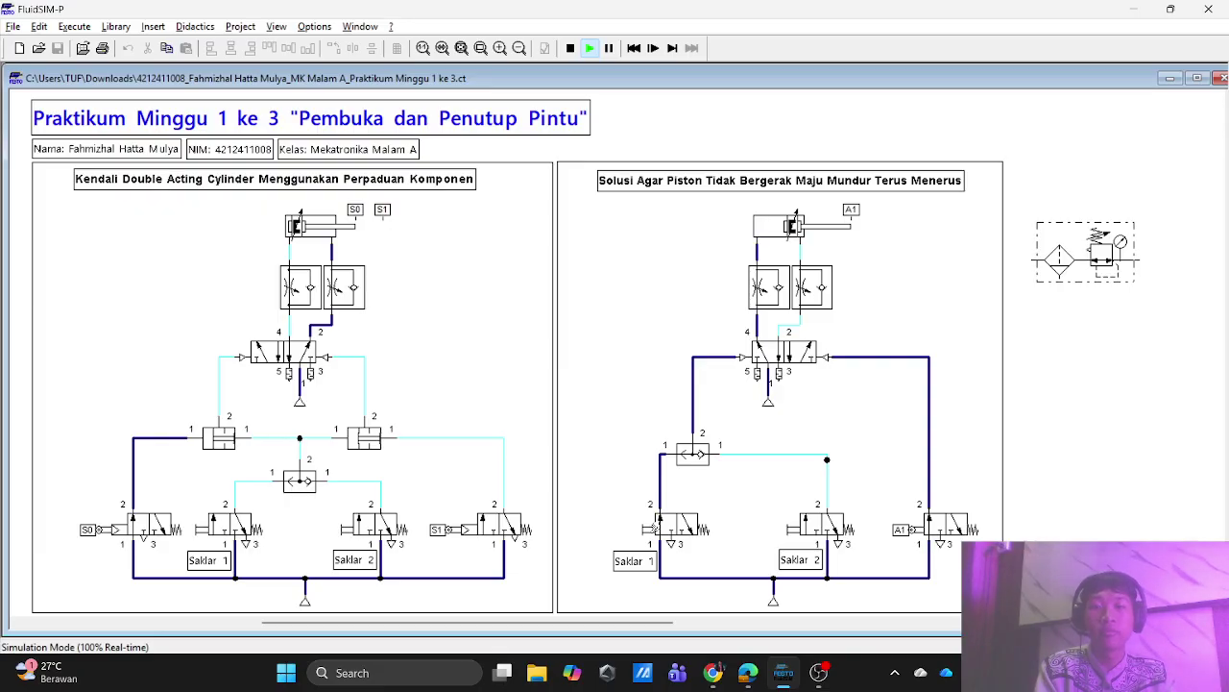
pyautogui.click(653, 527)
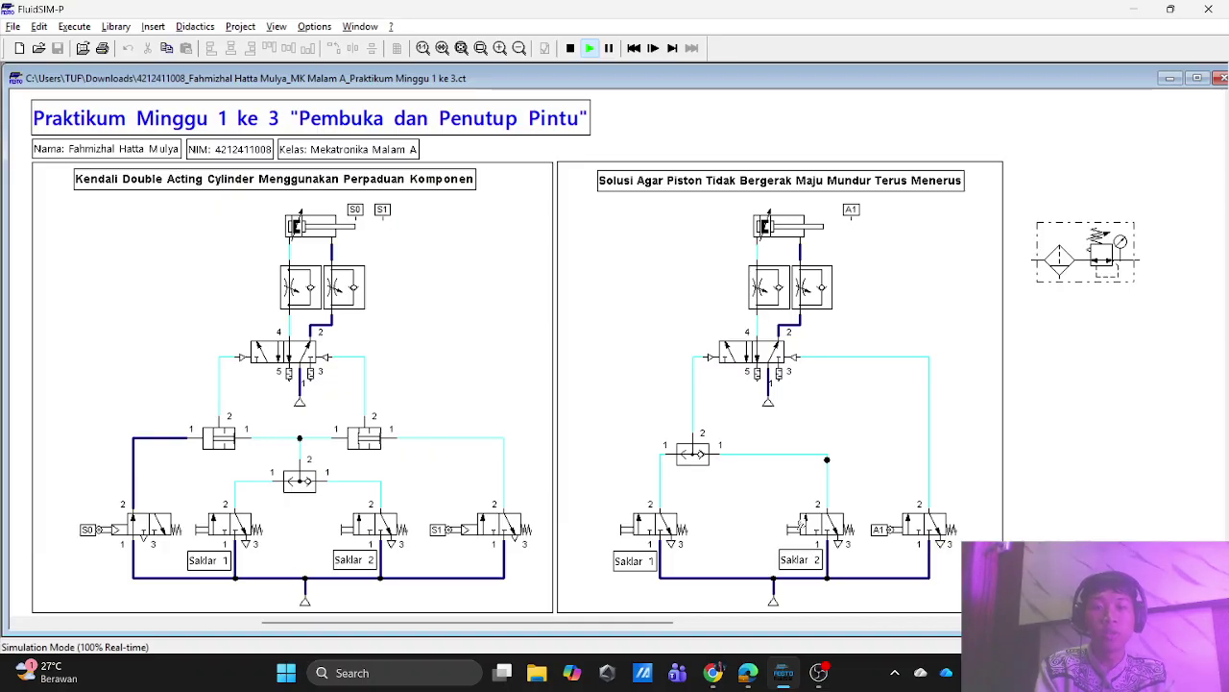
pyautogui.click(801, 525)
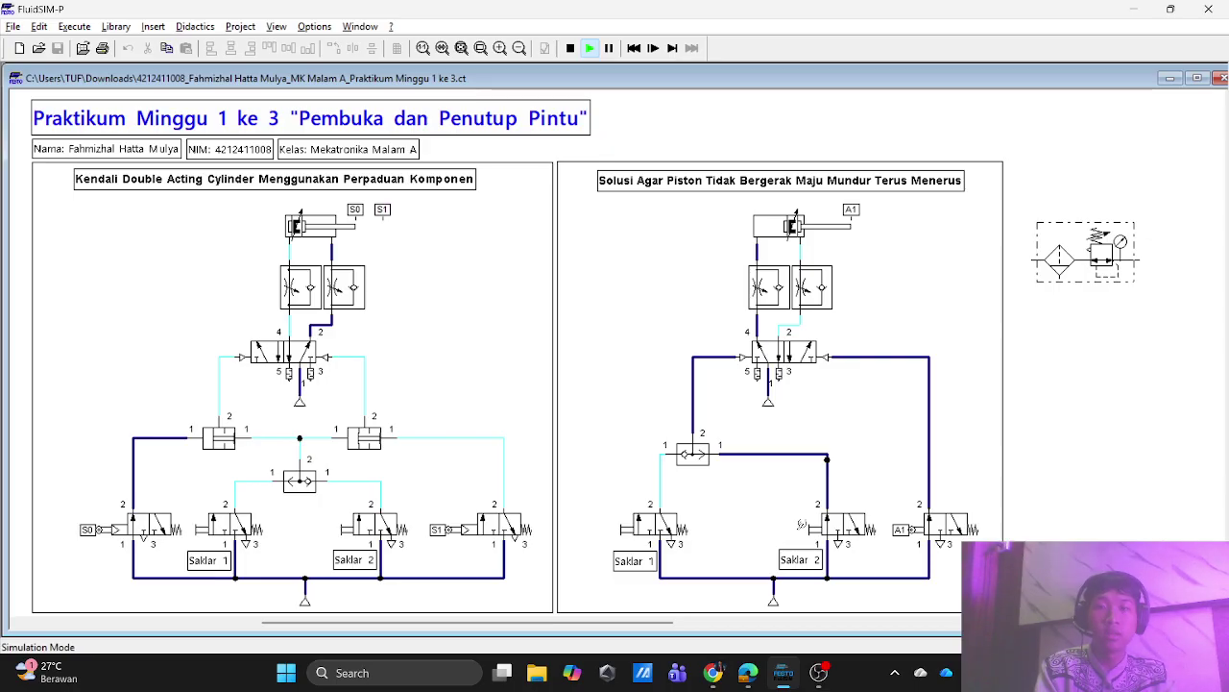
pyautogui.click(801, 525)
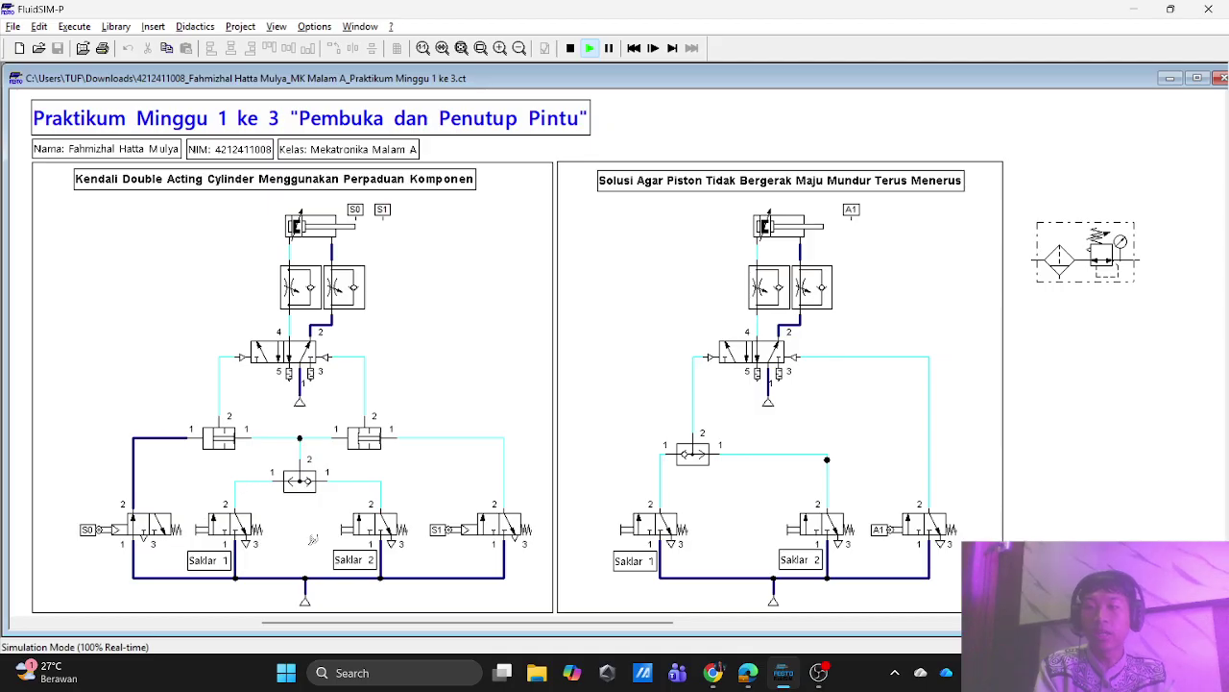
# - Hold Saklar 1 and Saklar 2 in the Kendali circuit, and repeat the held-button test with Saklar 1 in the Solusi circuit
pyautogui.click(209, 518)
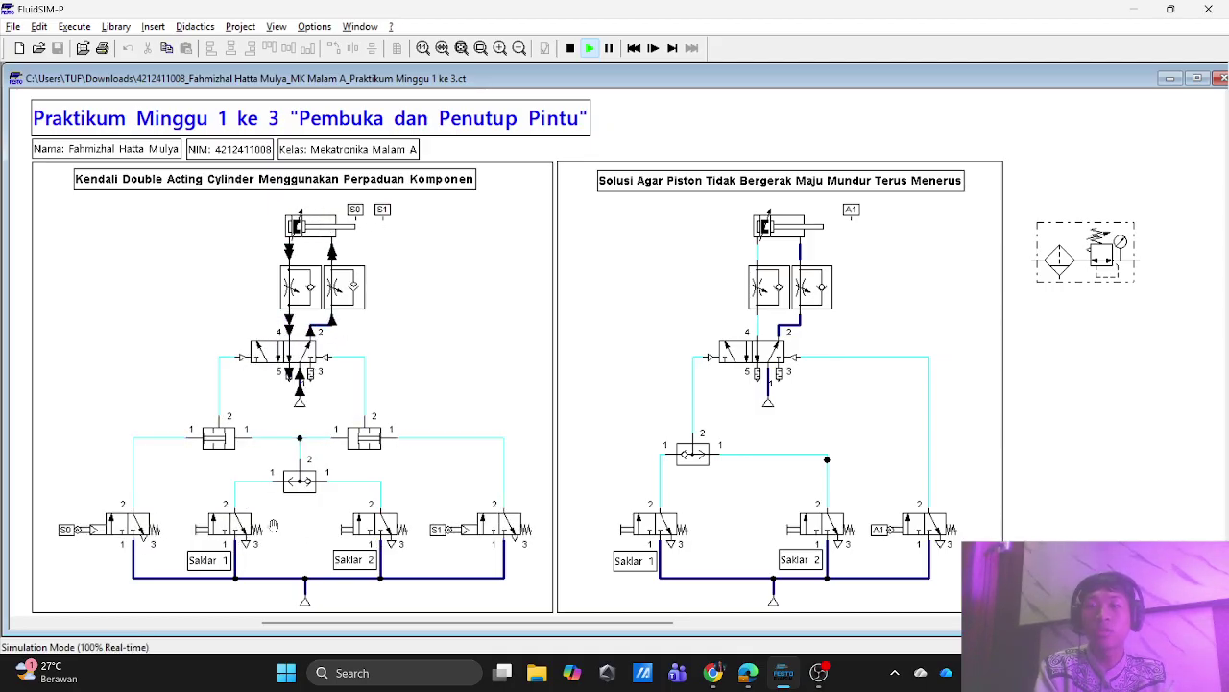
pyautogui.click(341, 518)
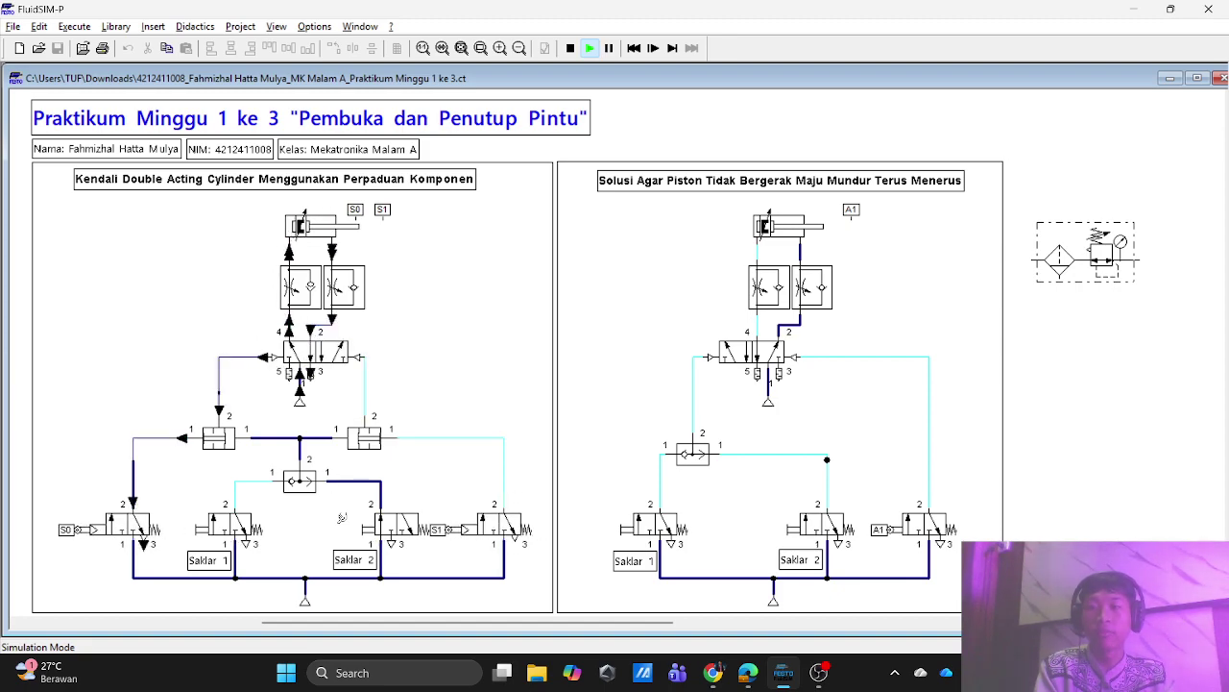
pyautogui.click(636, 527)
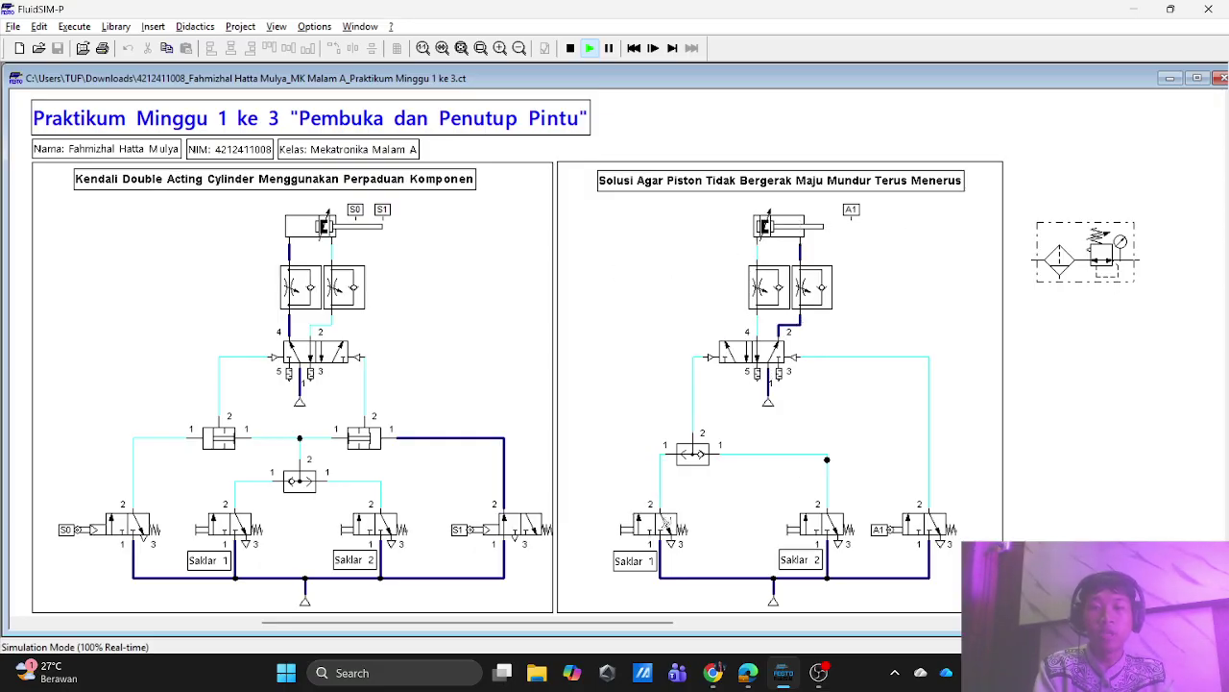
pyautogui.click(631, 527)
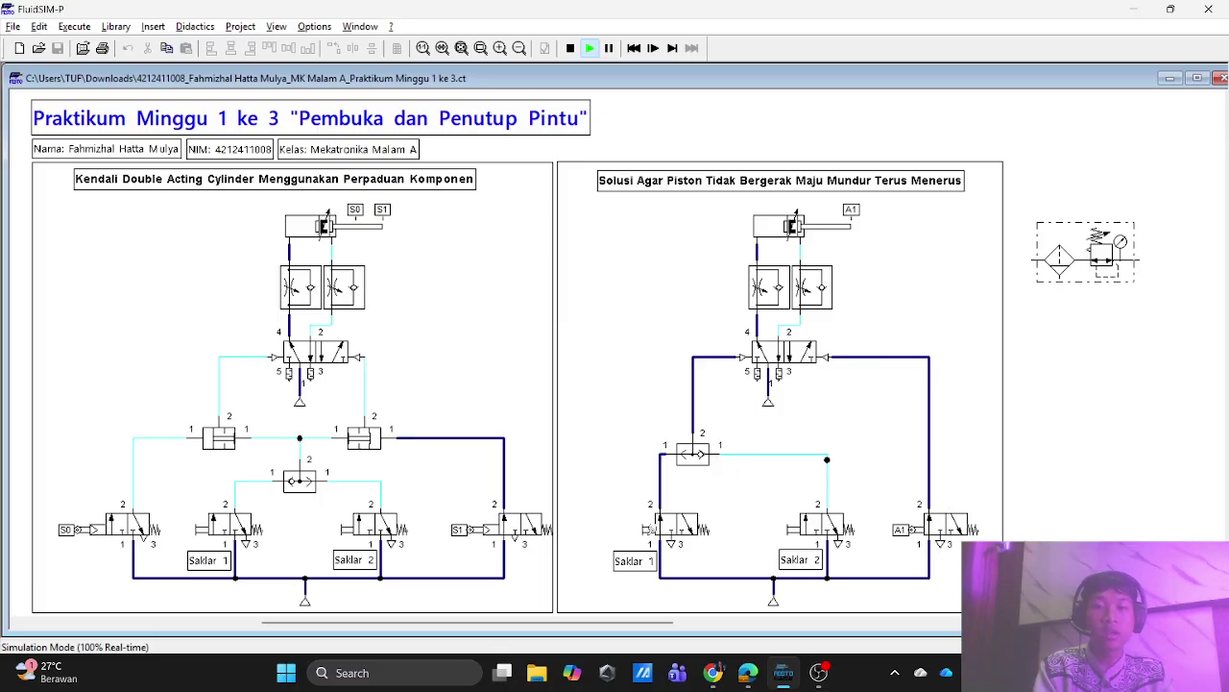
pyautogui.moveTo(649, 527); pyautogui.dragTo(650, 527)
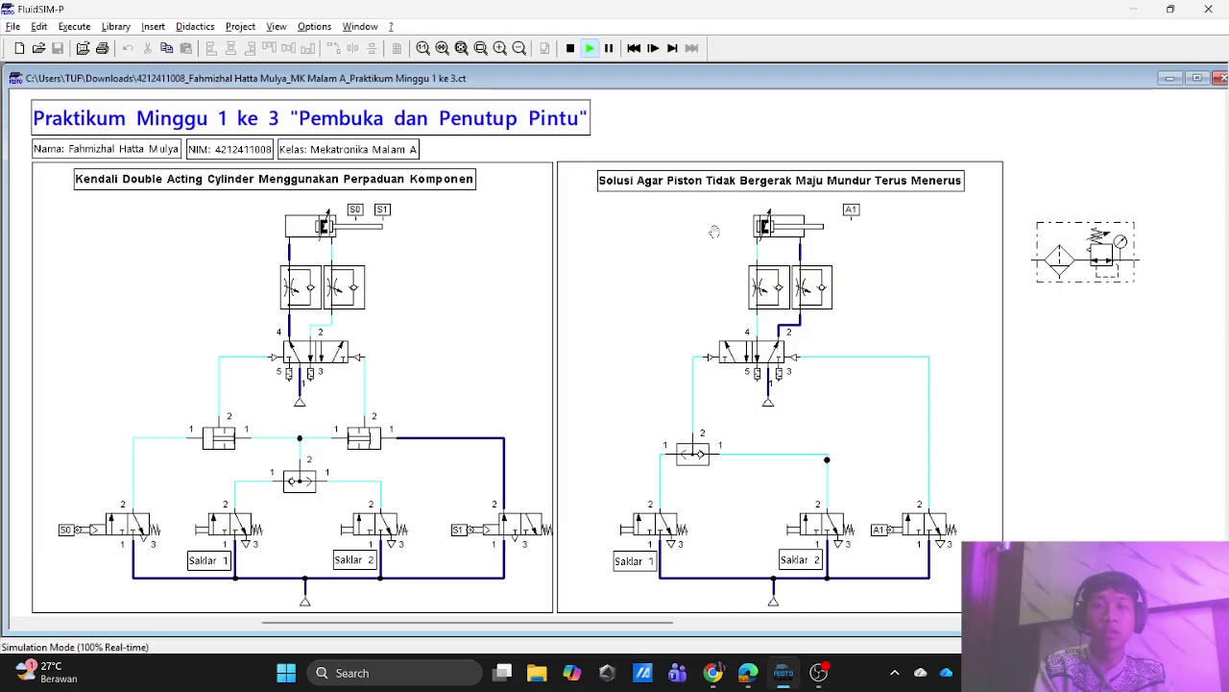
# - Switch to the module PDF in Edge and read question 3 about how the pneumatic proximity sensor works
pyautogui.click(748, 673)
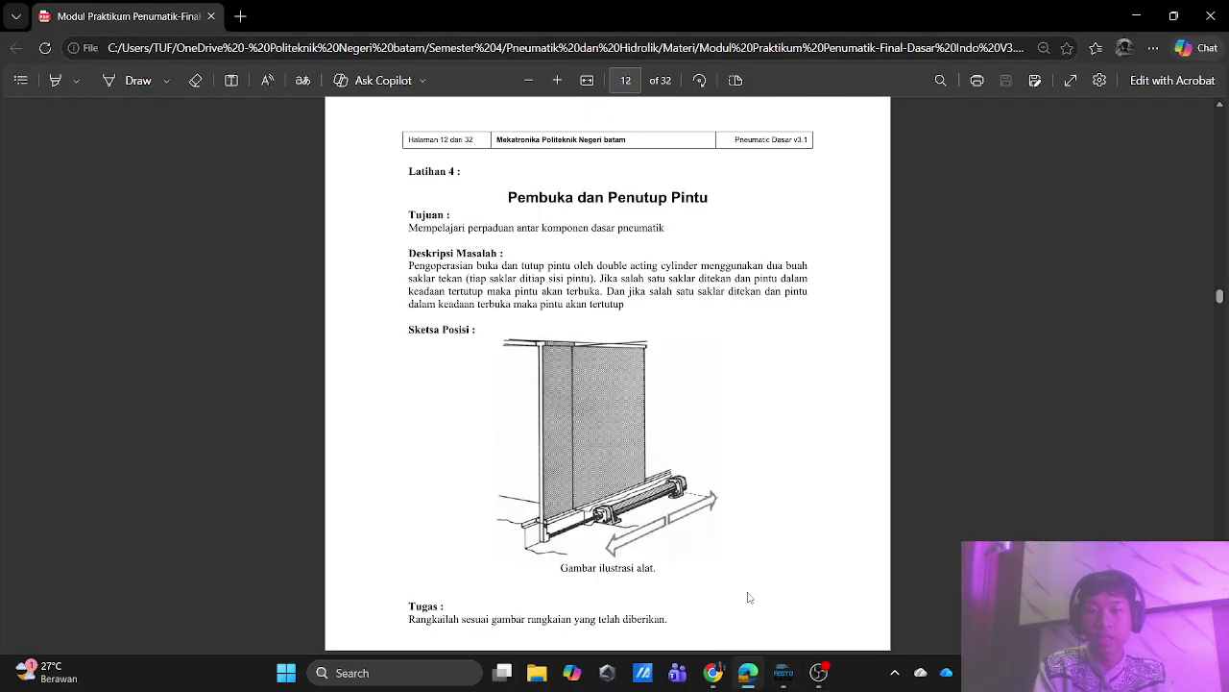
pyautogui.scroll(-5, 675, 499)
pyautogui.scroll(-12, 674, 498)
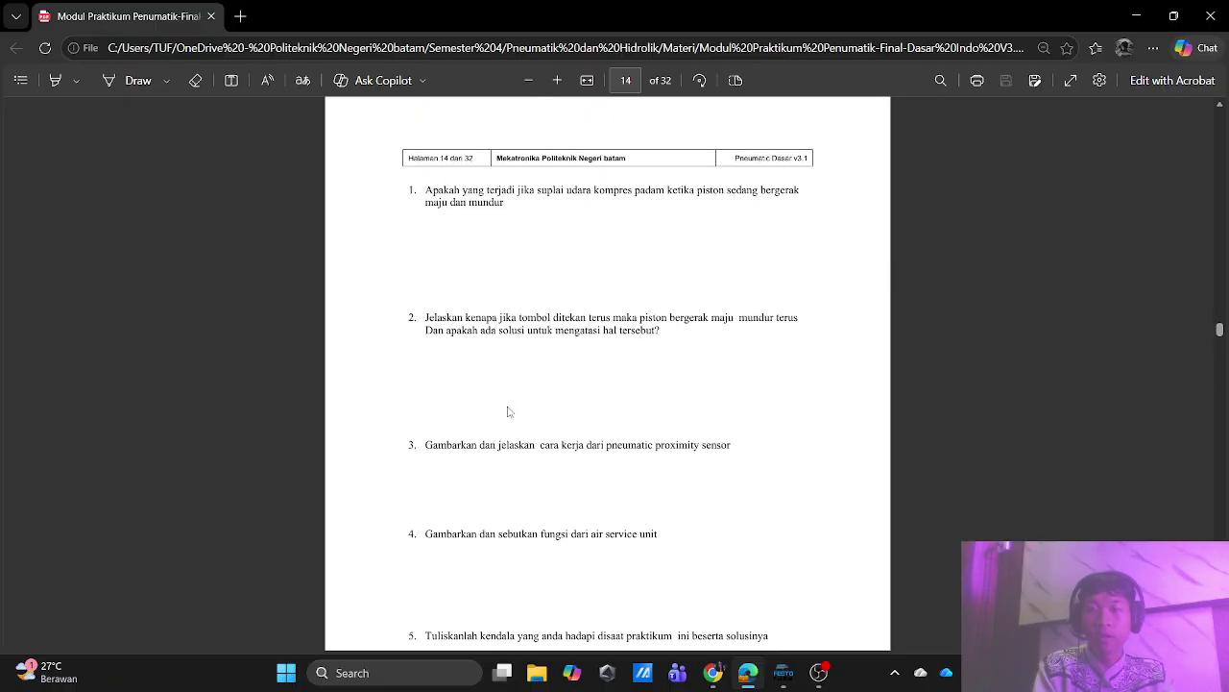
pyautogui.moveTo(427, 440); pyautogui.dragTo(705, 454)
pyautogui.click(714, 459)
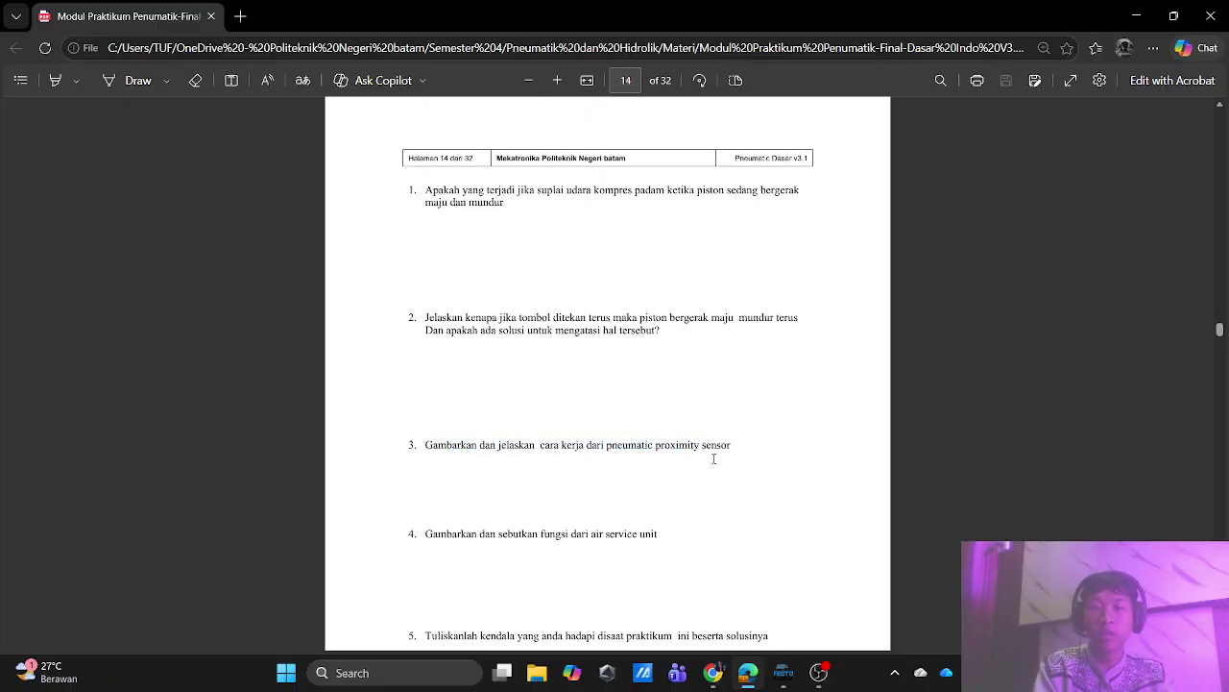
# - Switch to FluidSIM-P and retract the Kendali circuit's piston with Saklar 1 to demonstrate the S0 and S1 sensors
pyautogui.moveTo(783, 673)
pyautogui.click(788, 574)
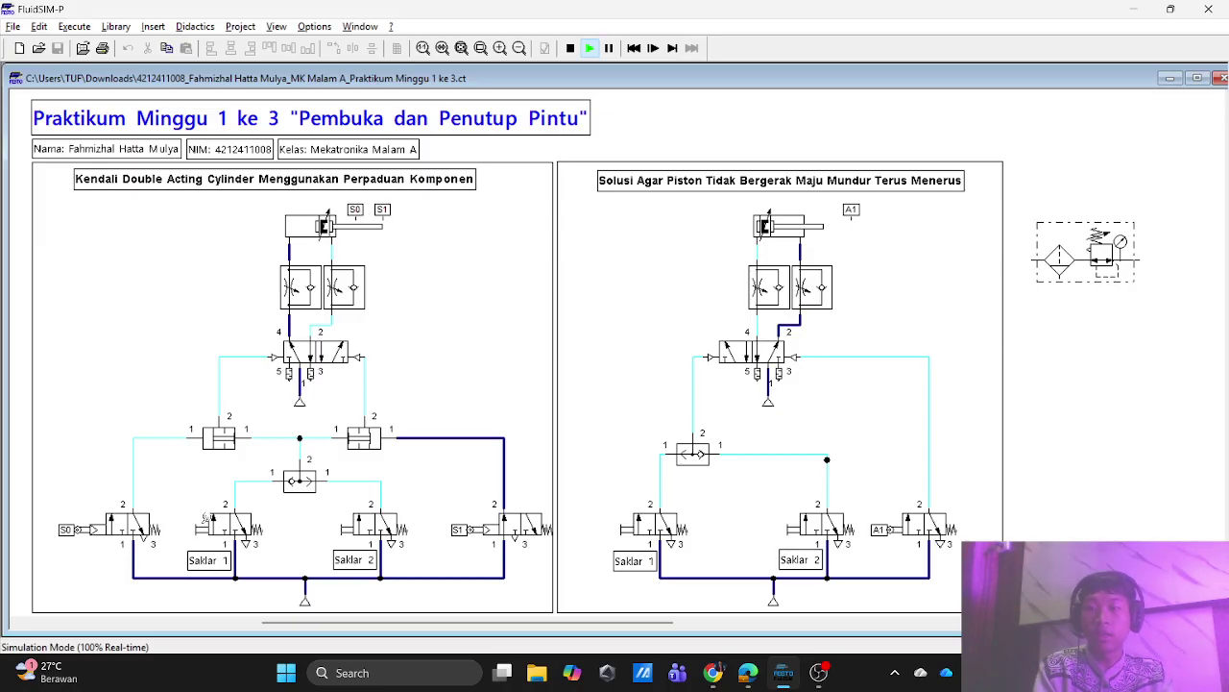
pyautogui.click(203, 524)
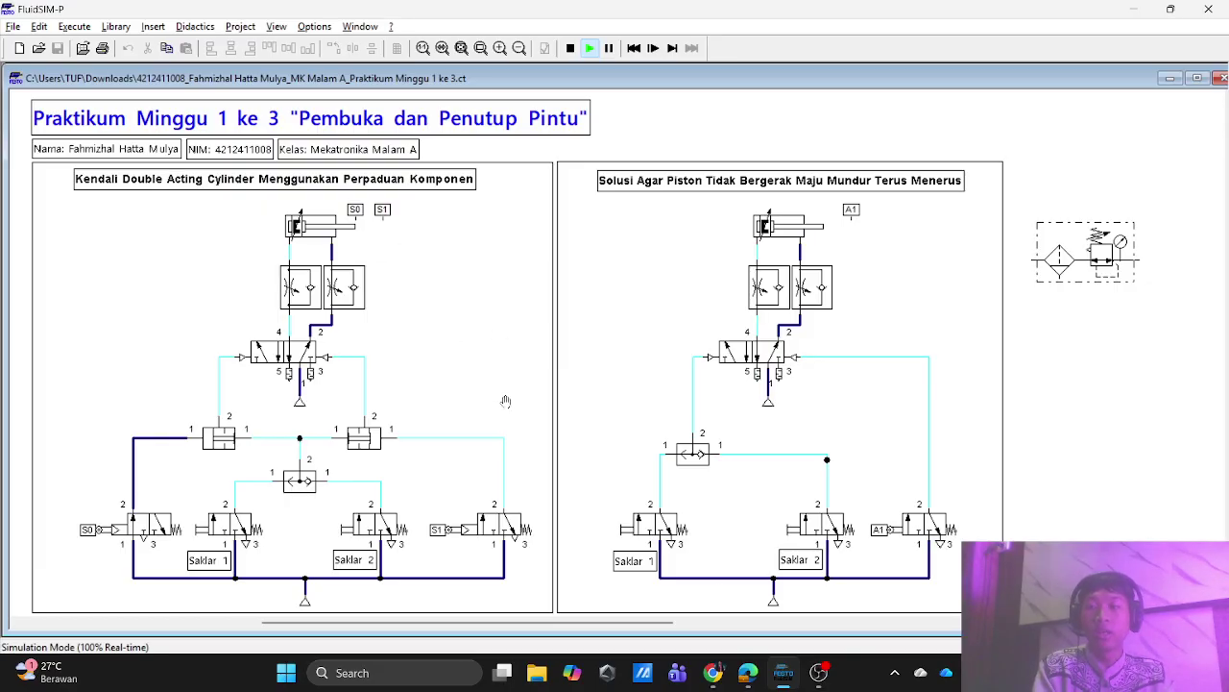
# - Switch to the module PDF in Edge, highlight "pneumatic proximity sensor" in question 3, and return to FluidSIM-P
pyautogui.click(749, 673)
pyautogui.moveTo(607, 444); pyautogui.dragTo(730, 445)
pyautogui.click(786, 672)
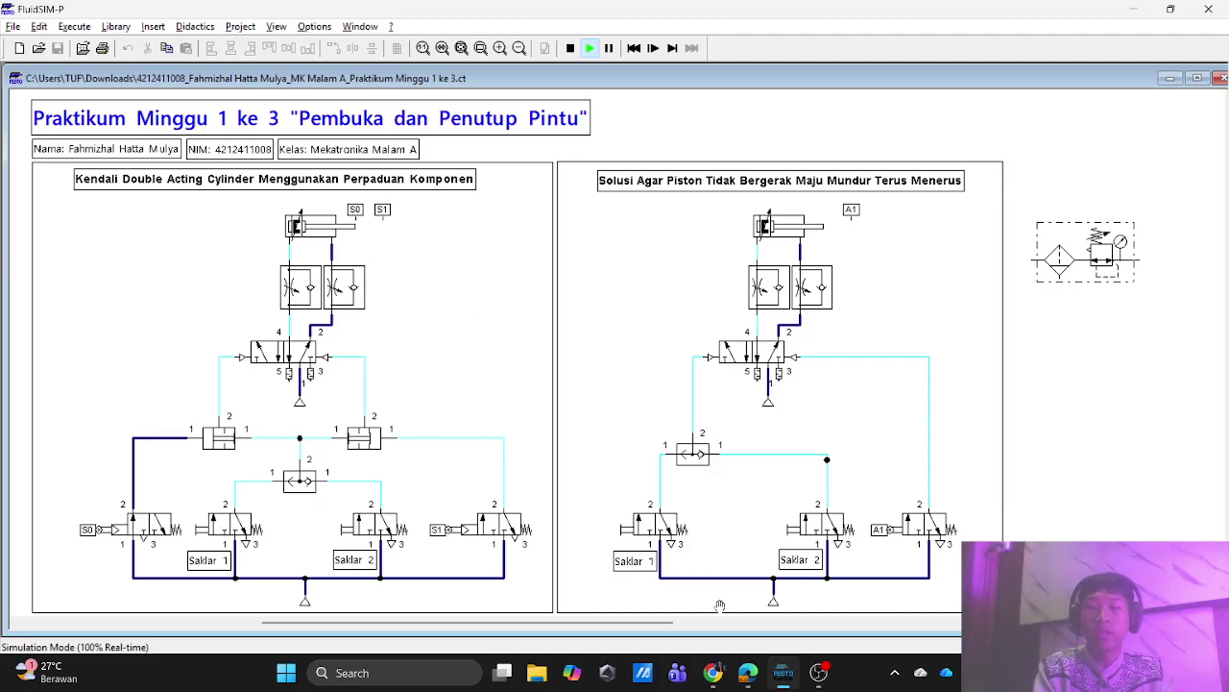
# - Switch to the module PDF in Edge and read question 4 about the air service unit's drawing and functions
pyautogui.moveTo(748, 682)
pyautogui.scroll(-3, 673, 400)
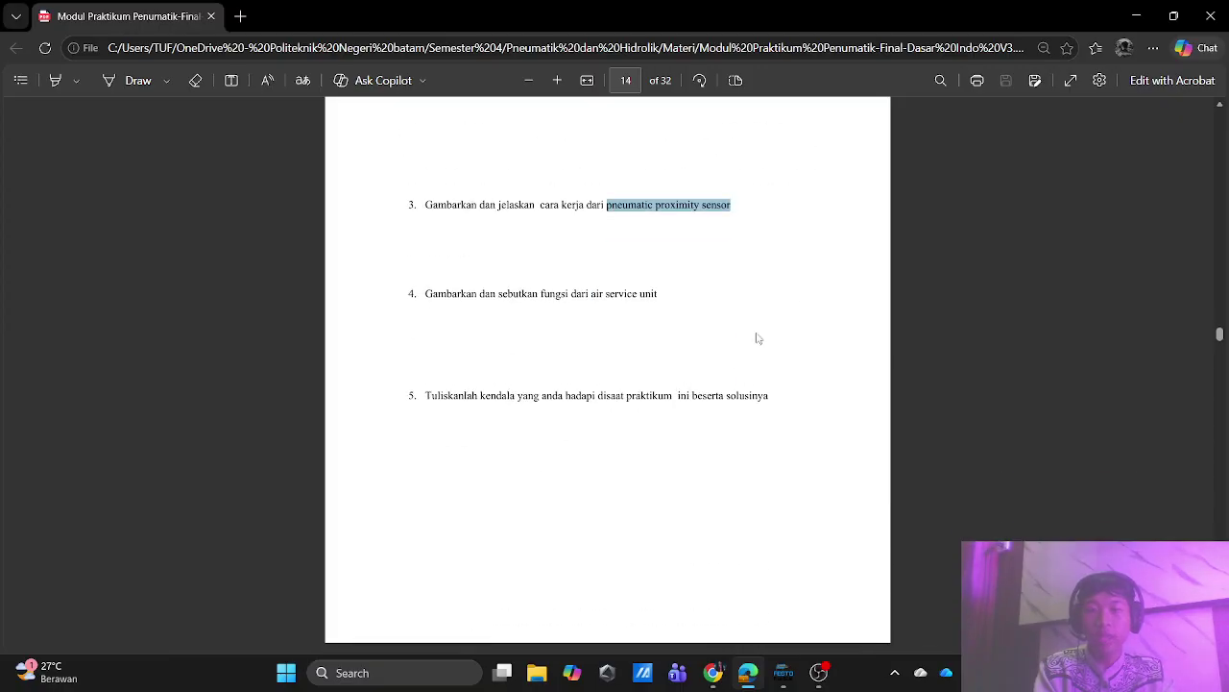
pyautogui.click(638, 282)
pyautogui.moveTo(427, 294); pyautogui.dragTo(451, 298)
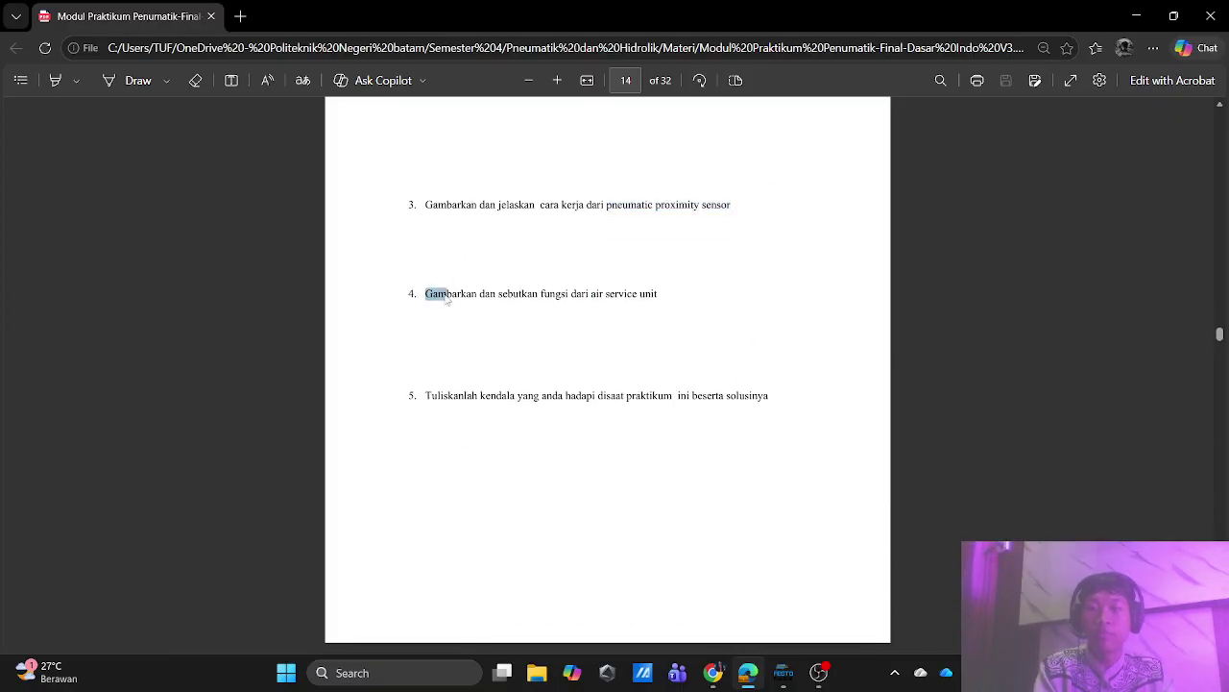
pyautogui.click(493, 300)
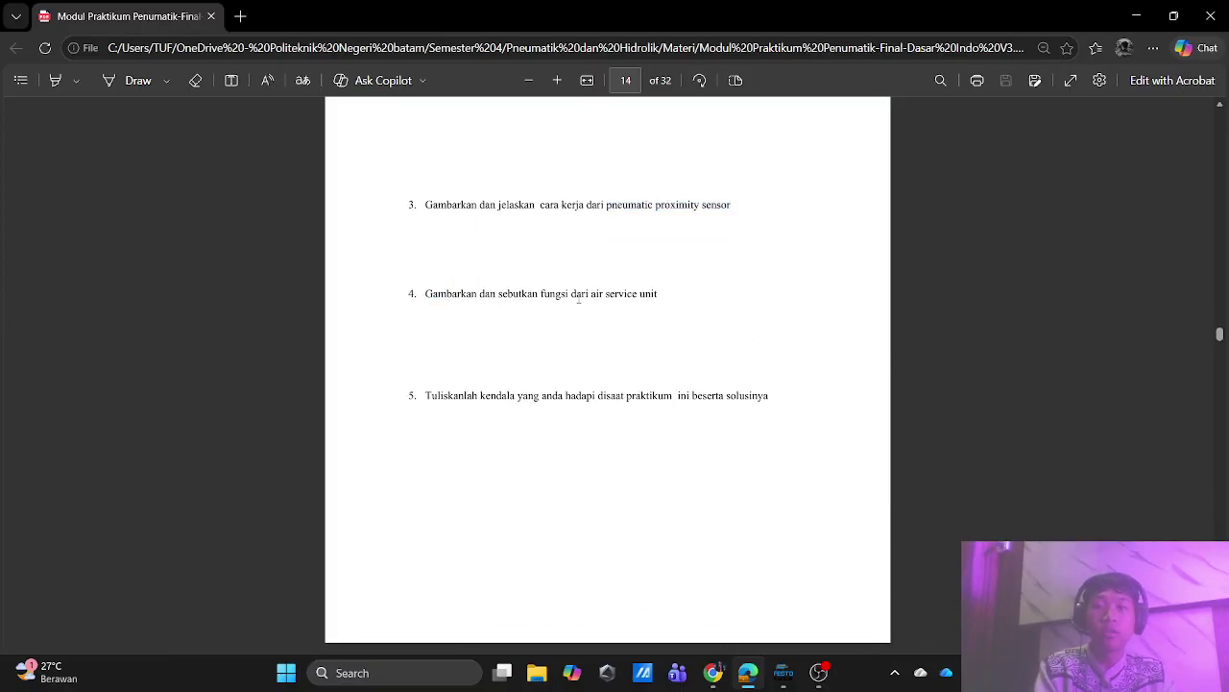
# - Switch to FluidSIM-P, view the air service unit's opening level settings, and examine its symbol beside the Solusi circuit
pyautogui.click(784, 672)
pyautogui.doubleClick(1072, 252)
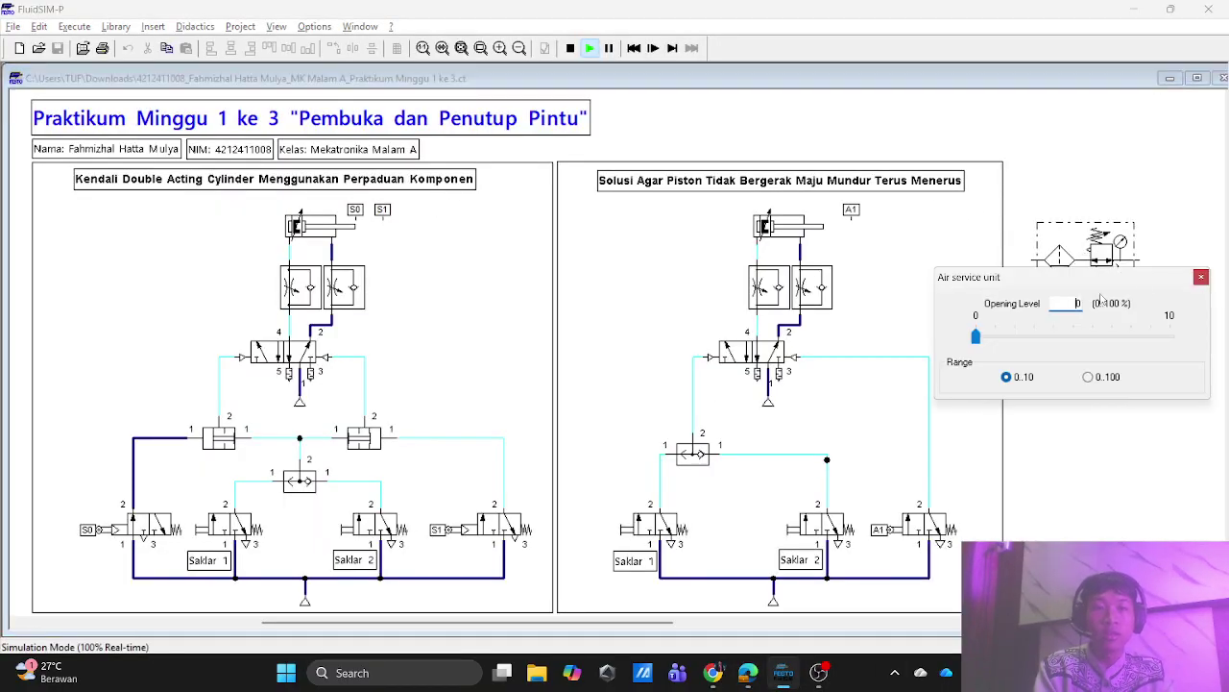
pyautogui.click(1200, 278)
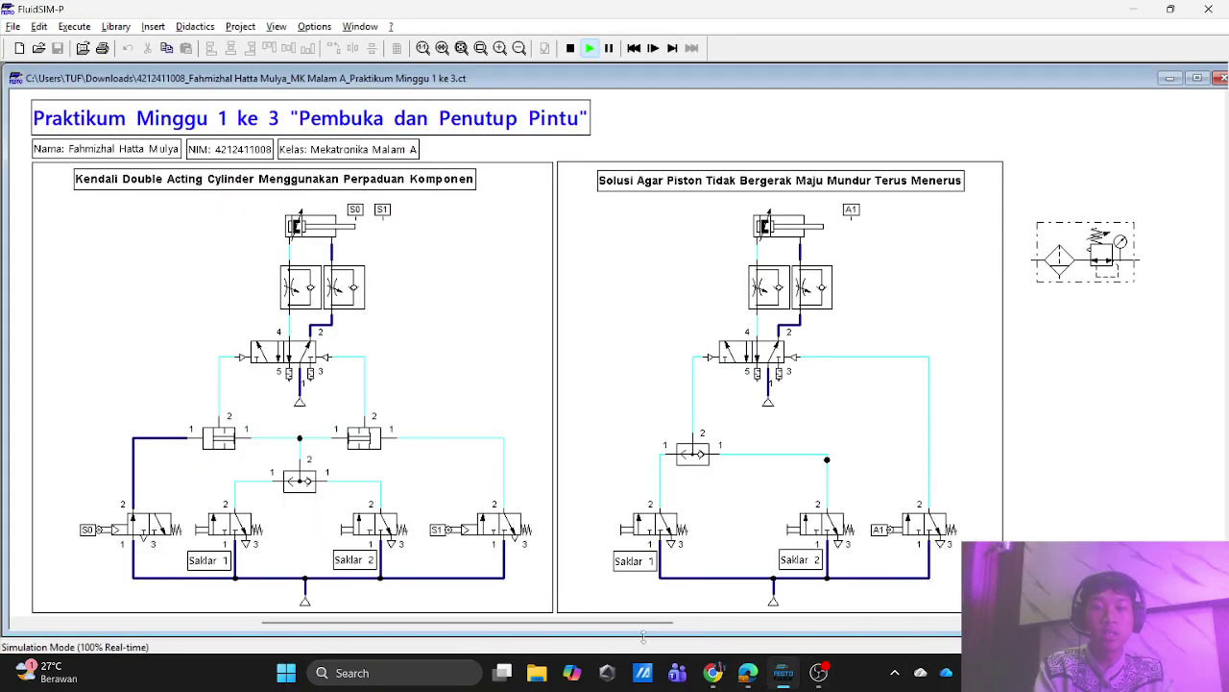
pyautogui.moveTo(635, 628); pyautogui.dragTo(804, 631)
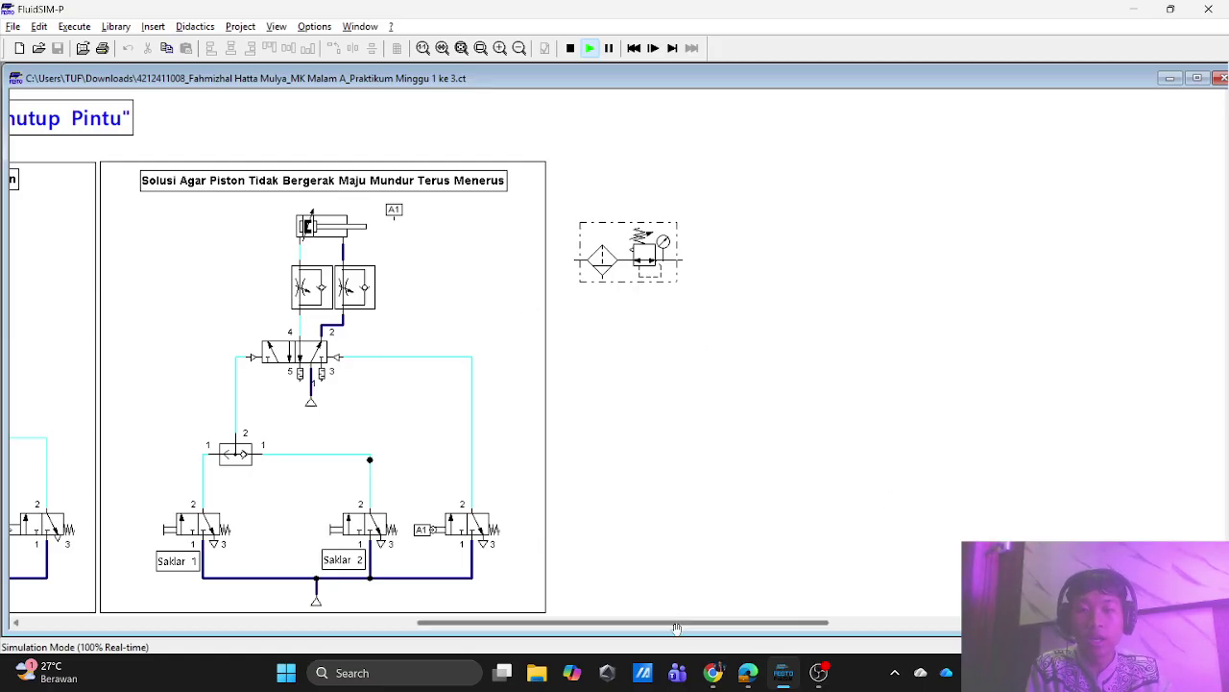
pyautogui.moveTo(653, 624); pyautogui.dragTo(582, 626)
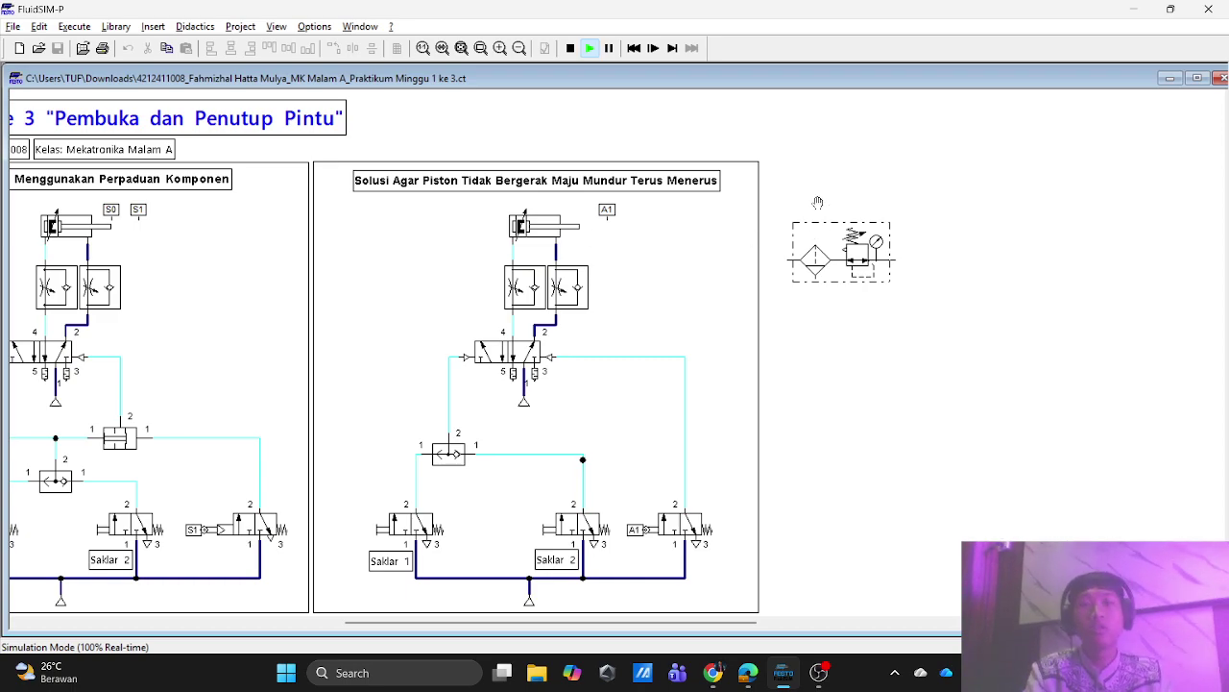
pyautogui.click(833, 248)
pyautogui.click(972, 267)
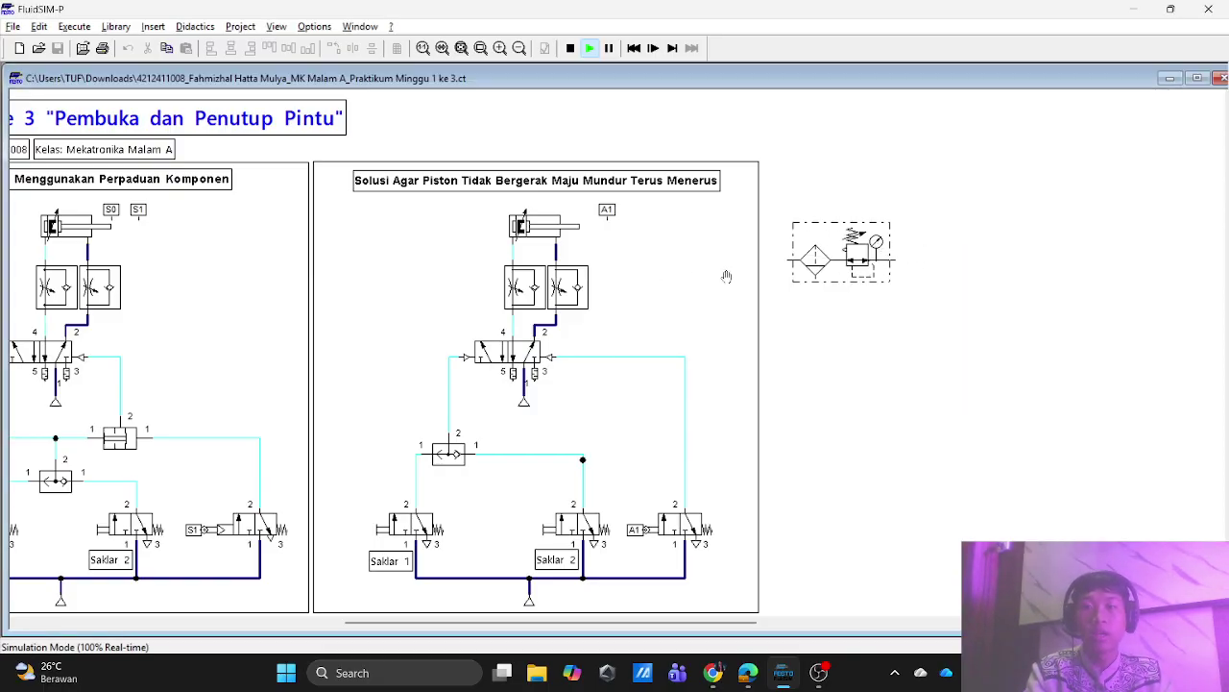
# - View the opening level and range settings of the air service unit and close them without changes
pyautogui.click(849, 249)
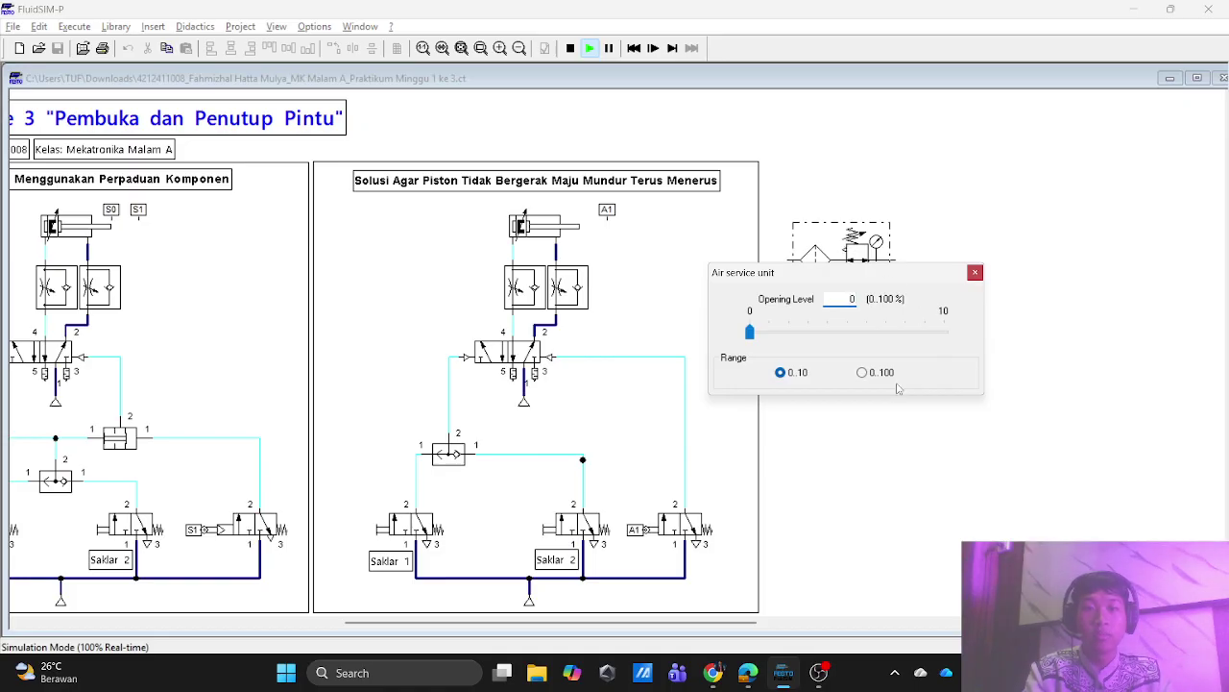
pyautogui.click(975, 274)
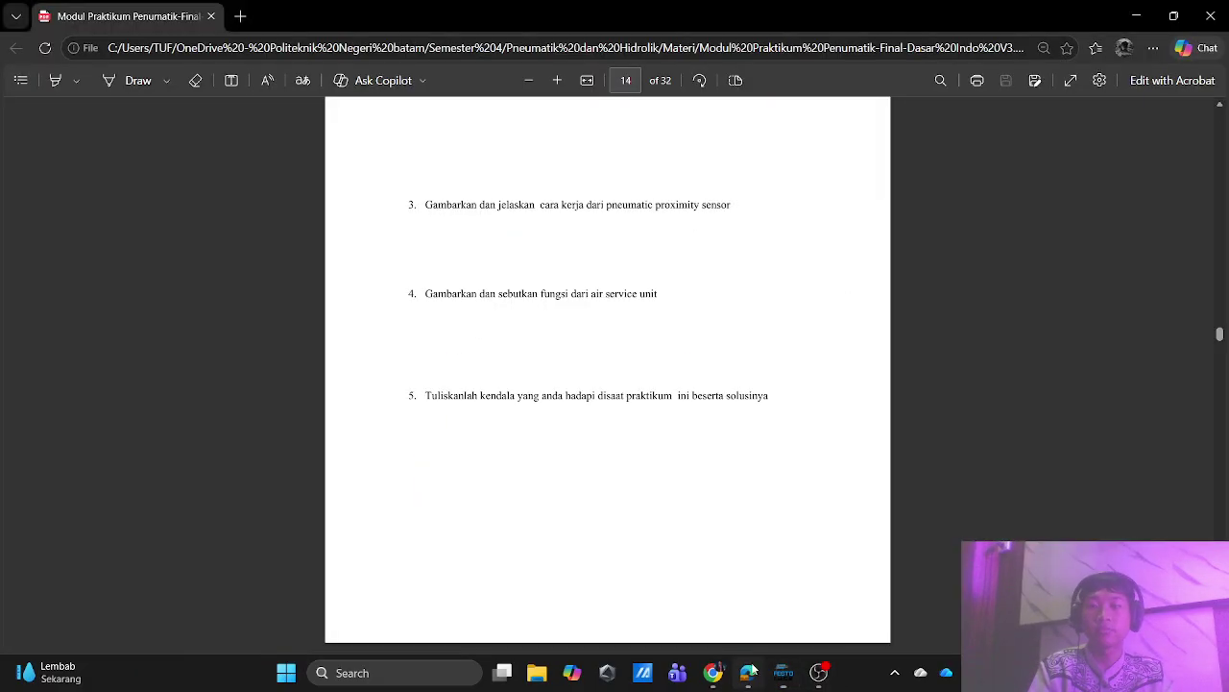
# - Switch to the module PDF in Edge, read question 5 about practicum obstacles and solutions, and return to both circuits in FluidSIM-P
pyautogui.click(754, 674)
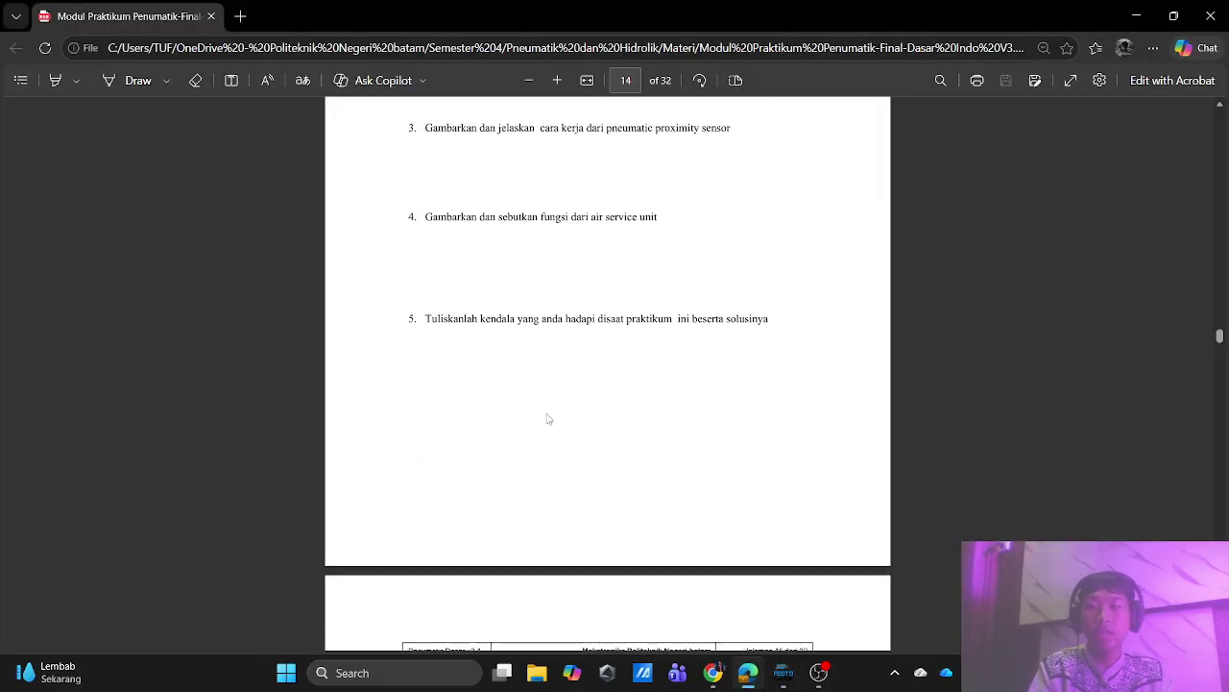
pyautogui.scroll(-1, 549, 419)
pyautogui.moveTo(427, 315); pyautogui.dragTo(646, 317)
pyautogui.click(722, 313)
pyautogui.scroll(3, 736, 321)
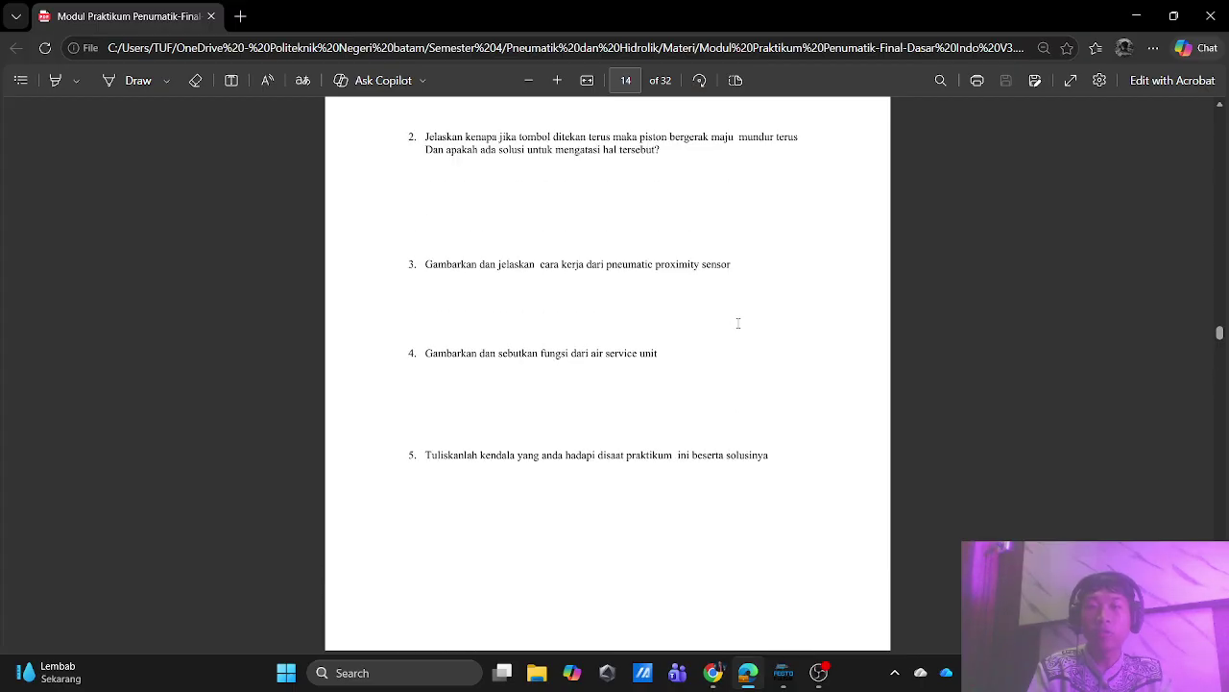
pyautogui.click(782, 672)
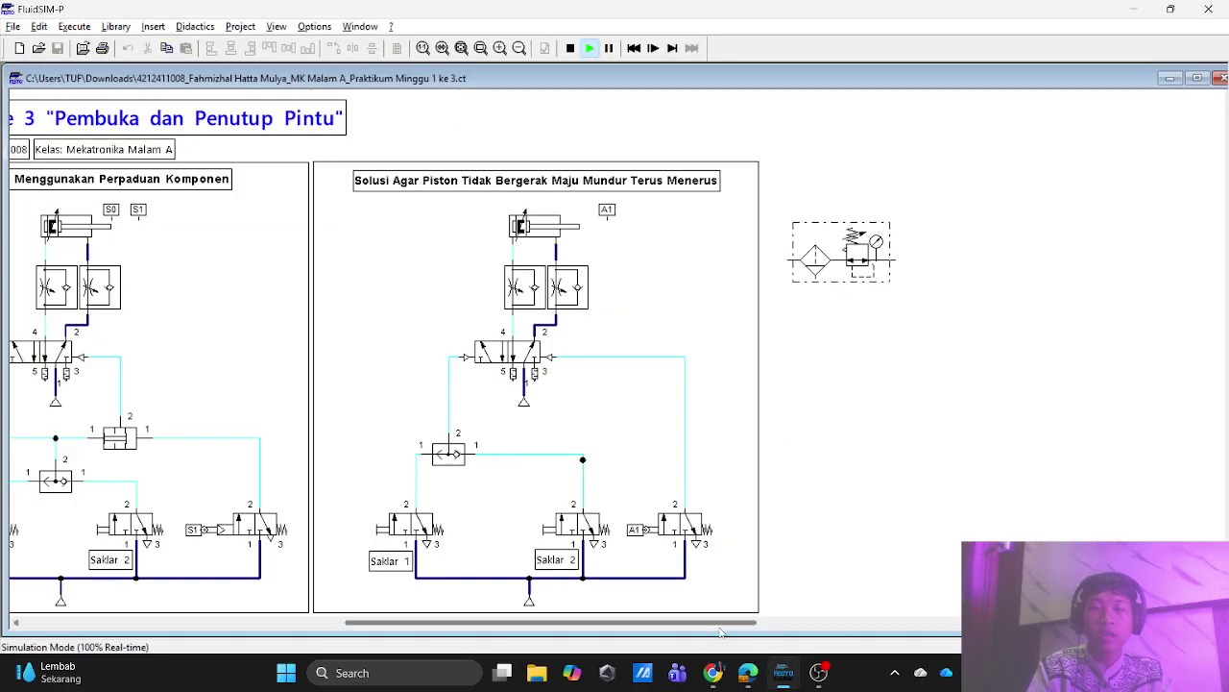
pyautogui.moveTo(712, 623); pyautogui.dragTo(627, 624)
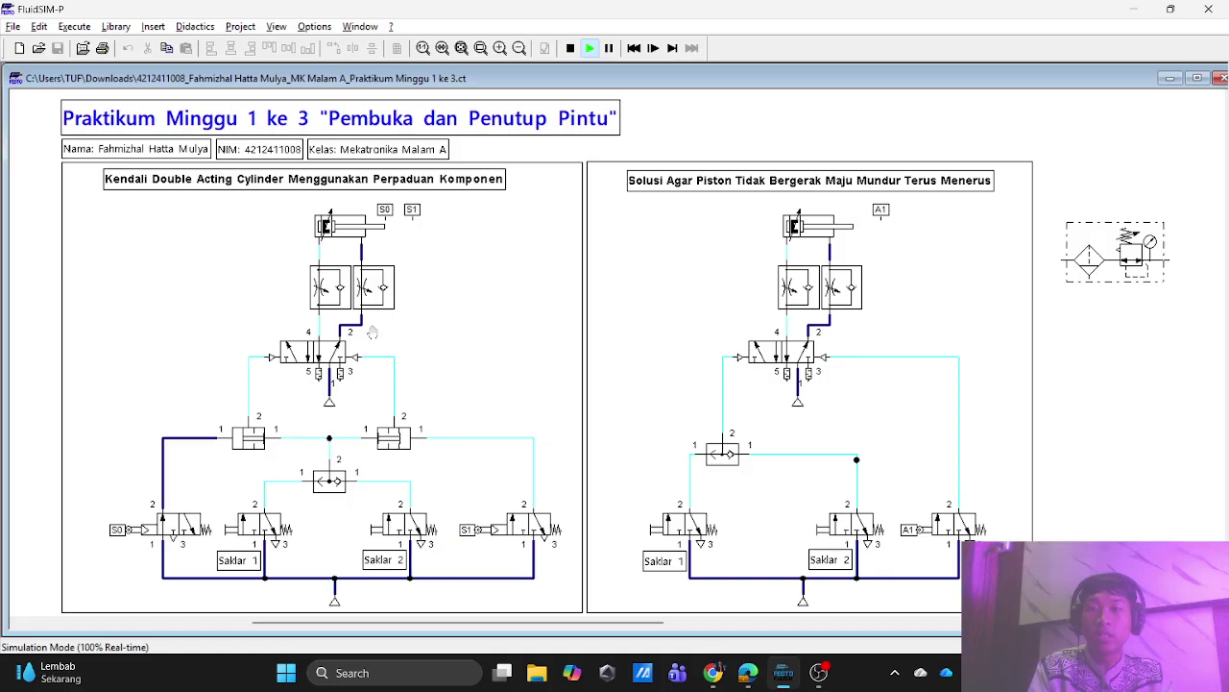
# - Switch to the module PDF in Edge and review the Latihan 4 problem description and door position sketch on page 12
pyautogui.click(748, 674)
pyautogui.scroll(12, 636, 478)
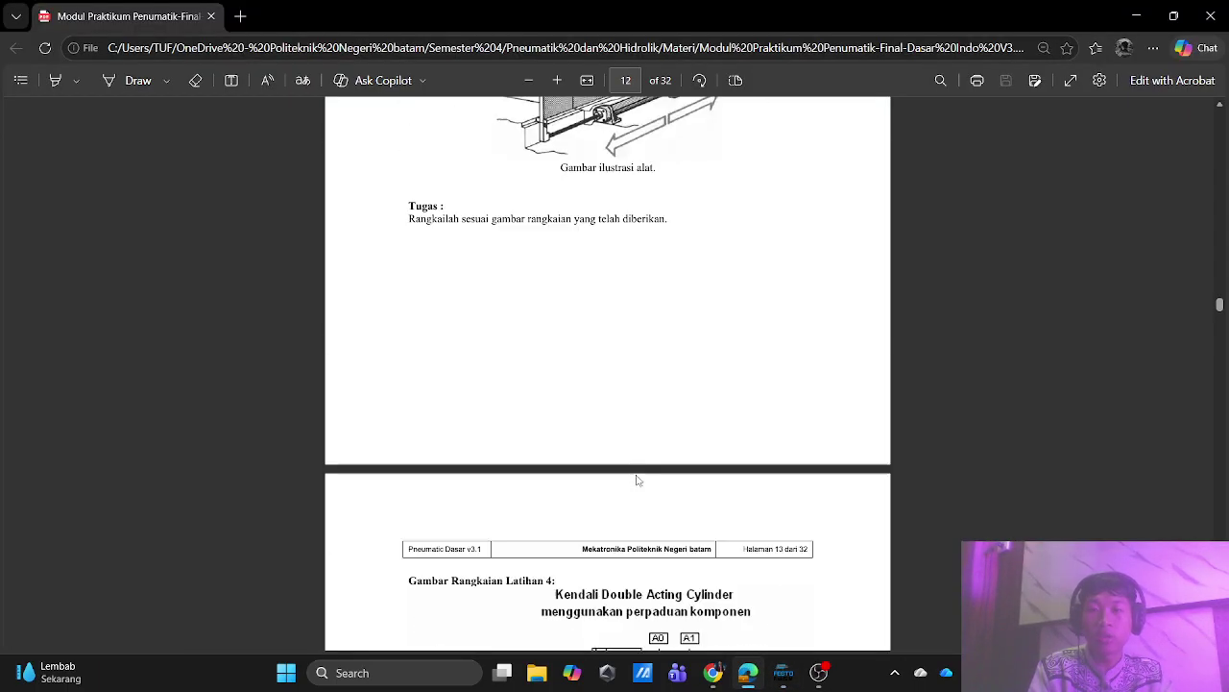
pyautogui.scroll(-3, 592, 413)
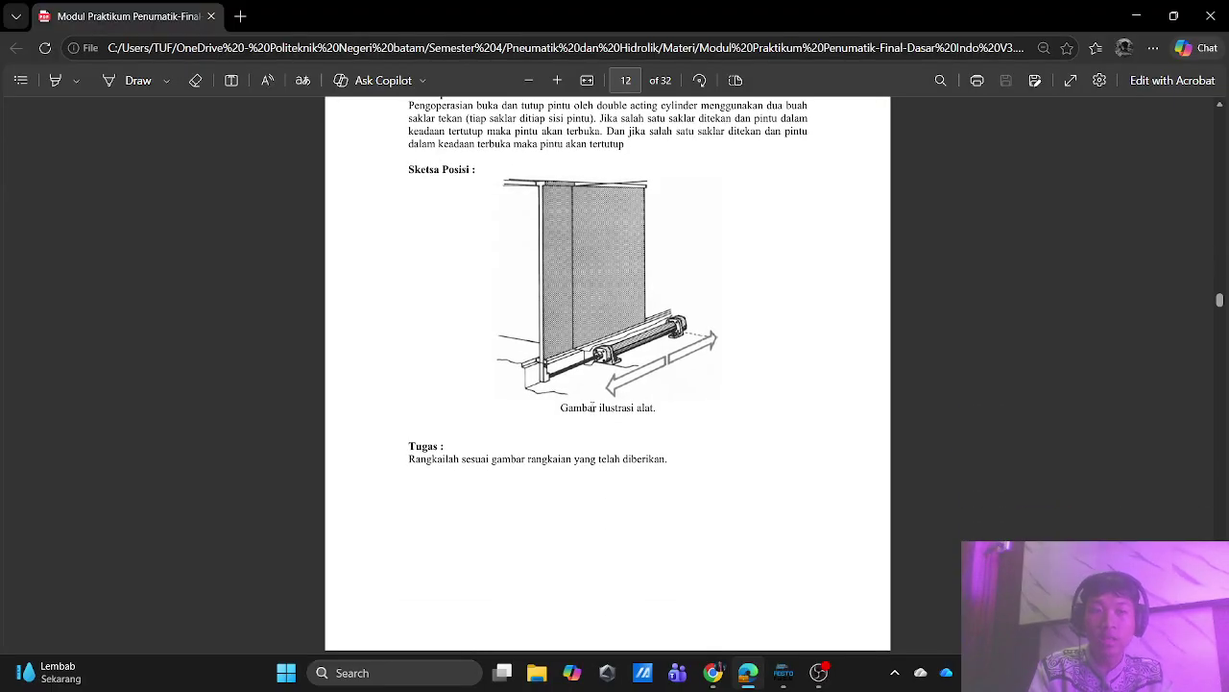
pyautogui.scroll(3, 538, 327)
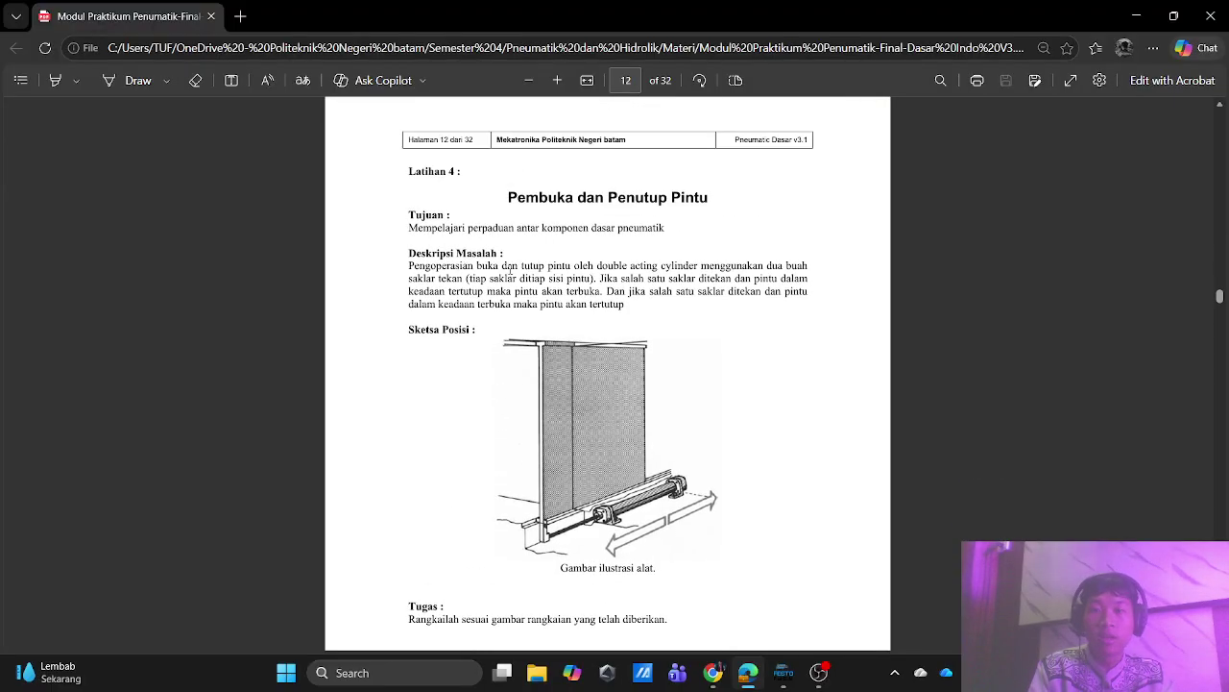
pyautogui.click(666, 320)
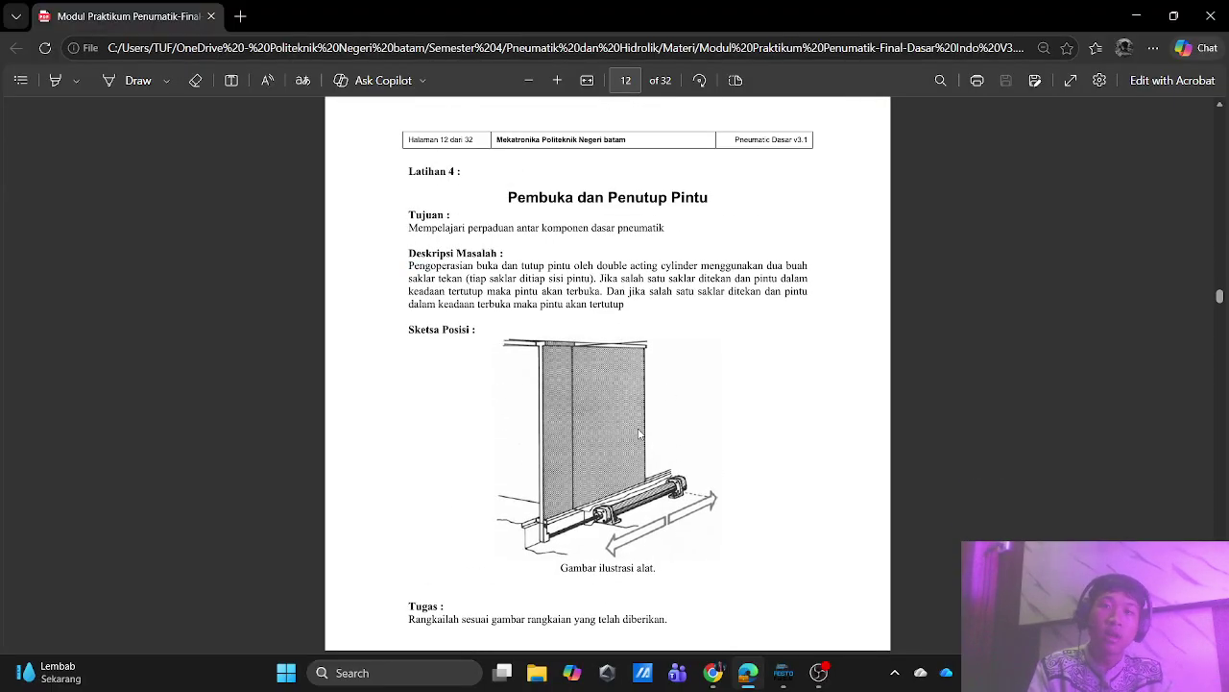
pyautogui.scroll(1, 656, 403)
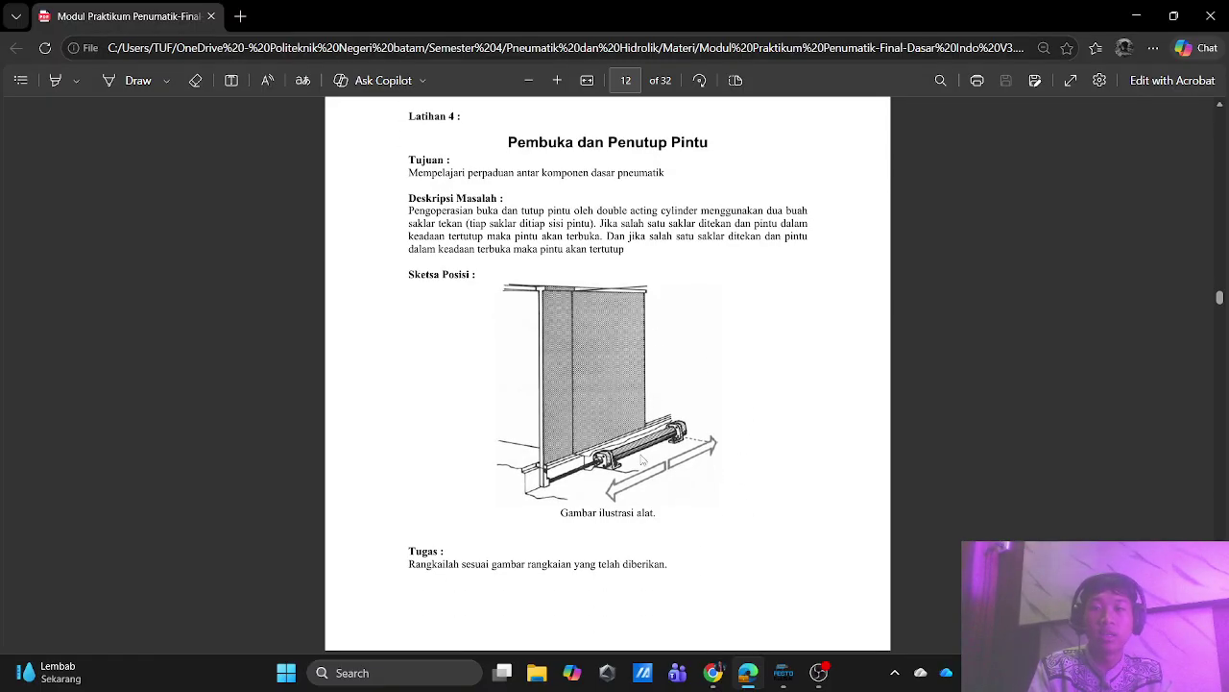
pyautogui.scroll(-1, 672, 504)
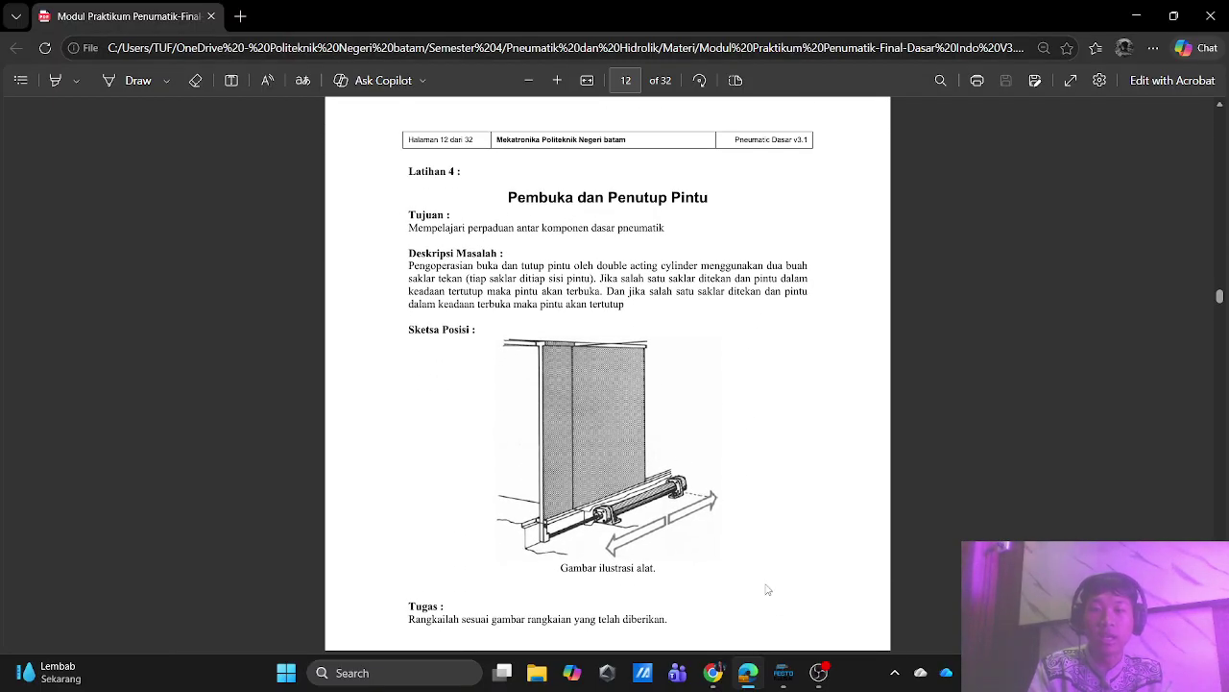
# - Switch to FluidSIM-P and examine the Kendali circuit from the S0 sensor valve up to the double acting cylinder
pyautogui.click(784, 678)
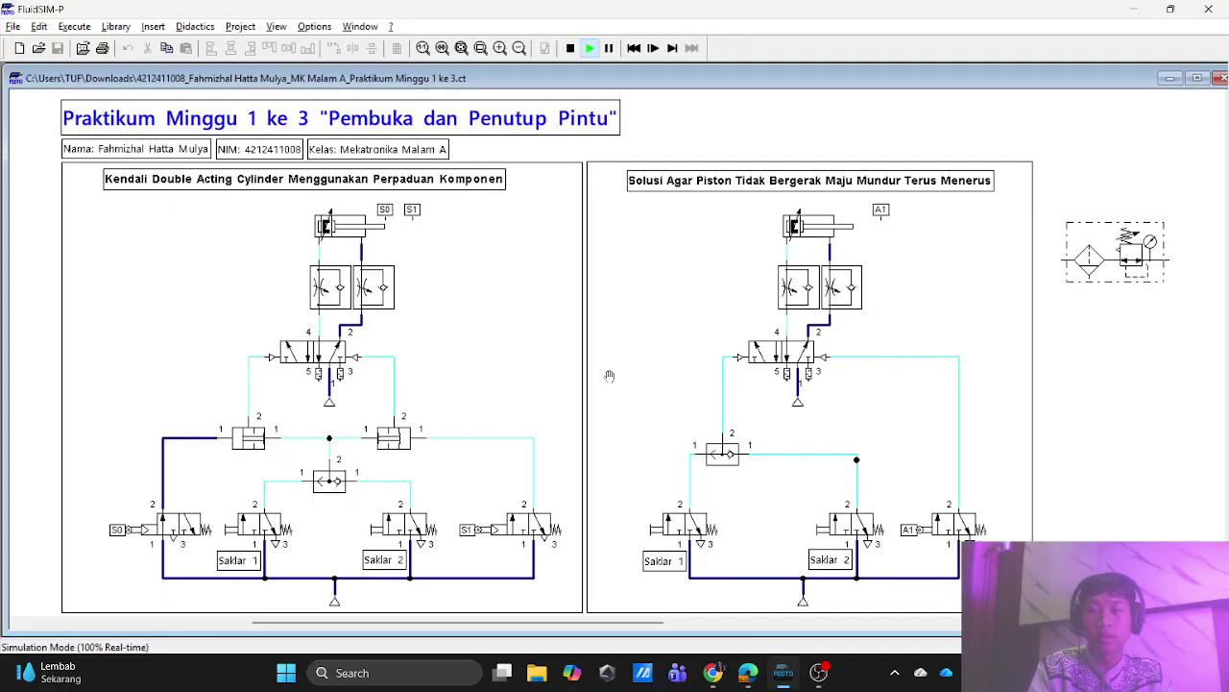
pyautogui.scroll(-2, 483, 348)
pyautogui.scroll(2, 483, 349)
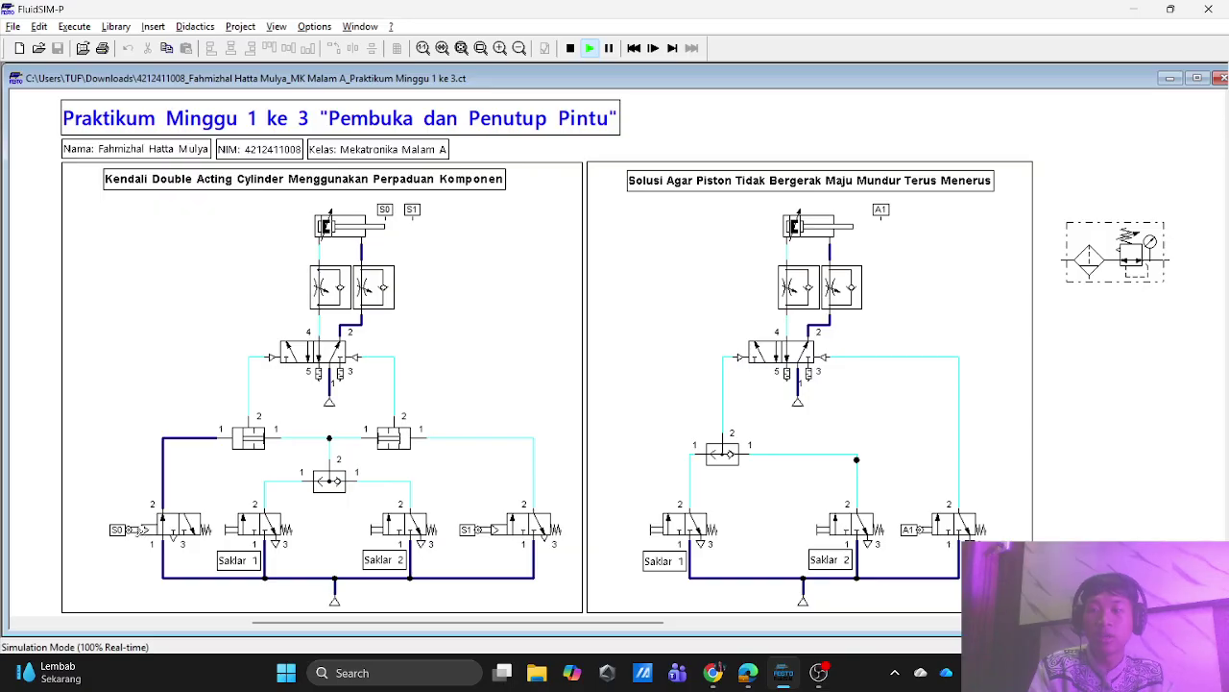
pyautogui.click(162, 527)
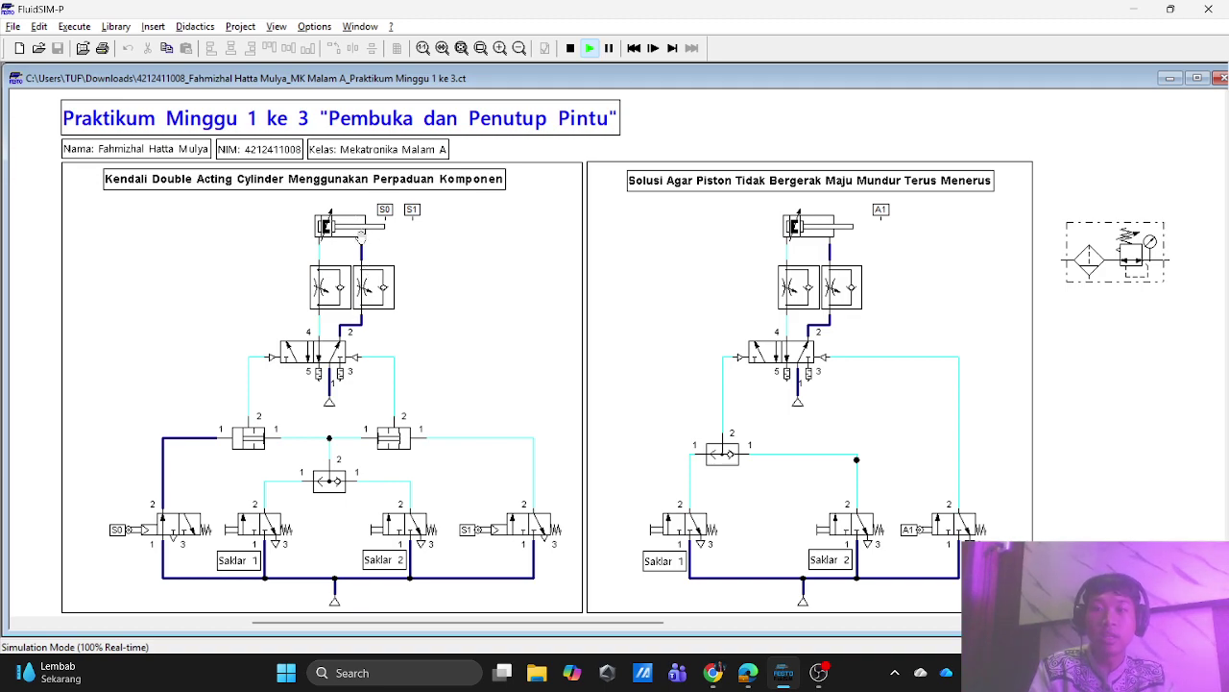
# - Switch to the module PDF in Edge, recheck the Latihan 4 door illustration and task, and return to FluidSIM-P
pyautogui.click(748, 673)
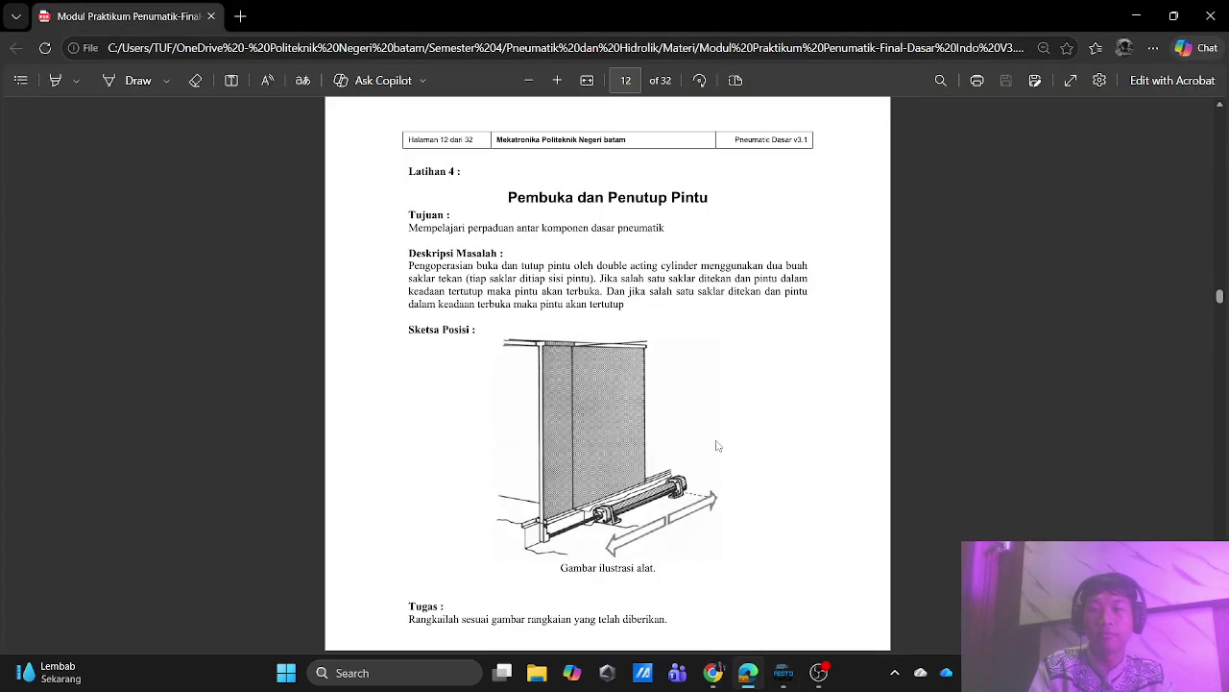
pyautogui.scroll(-3, 716, 445)
pyautogui.scroll(3, 717, 445)
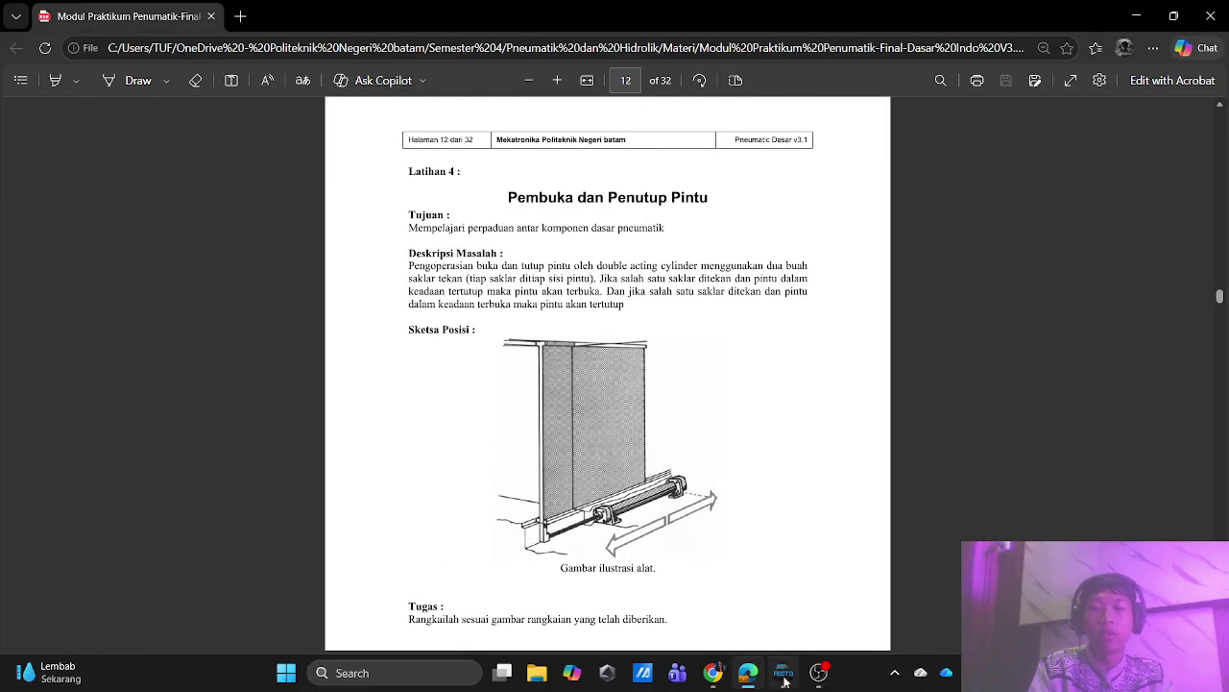
pyautogui.click(785, 677)
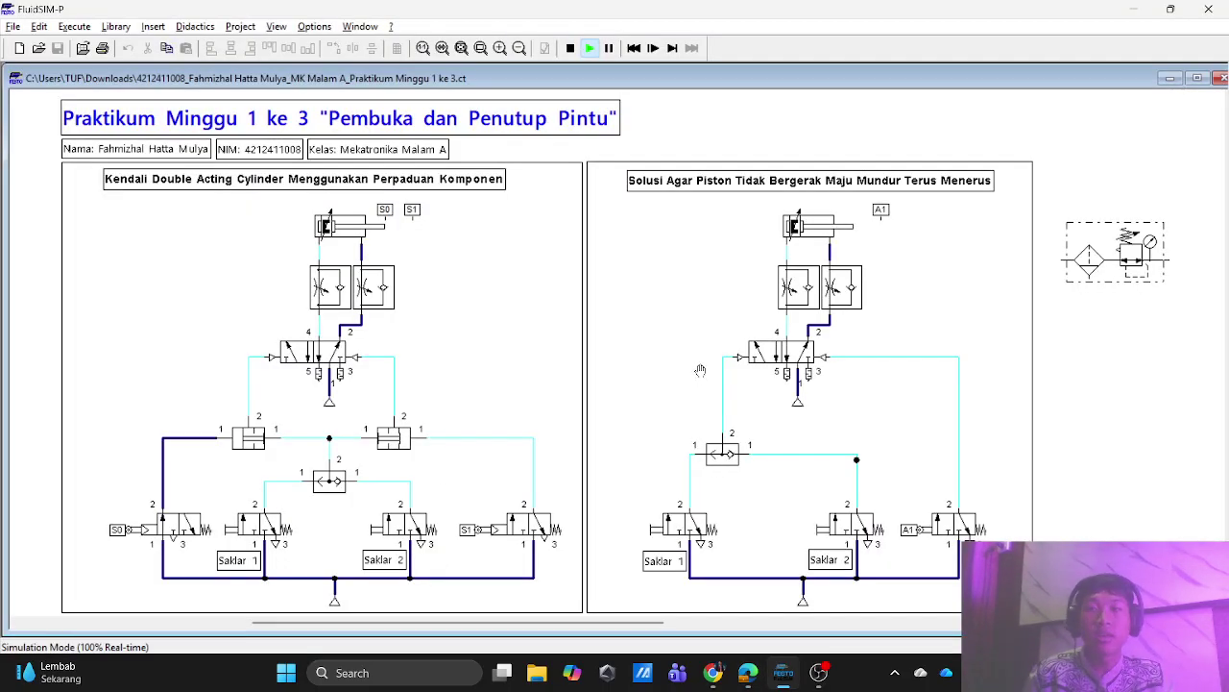